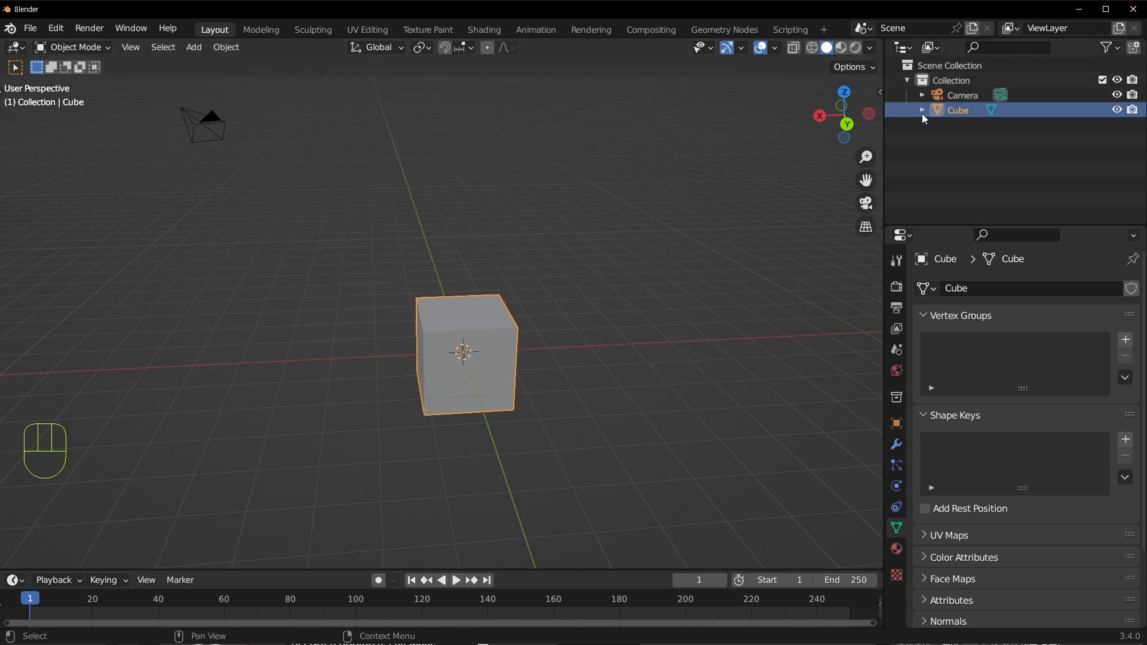
pyautogui.click(922, 96)
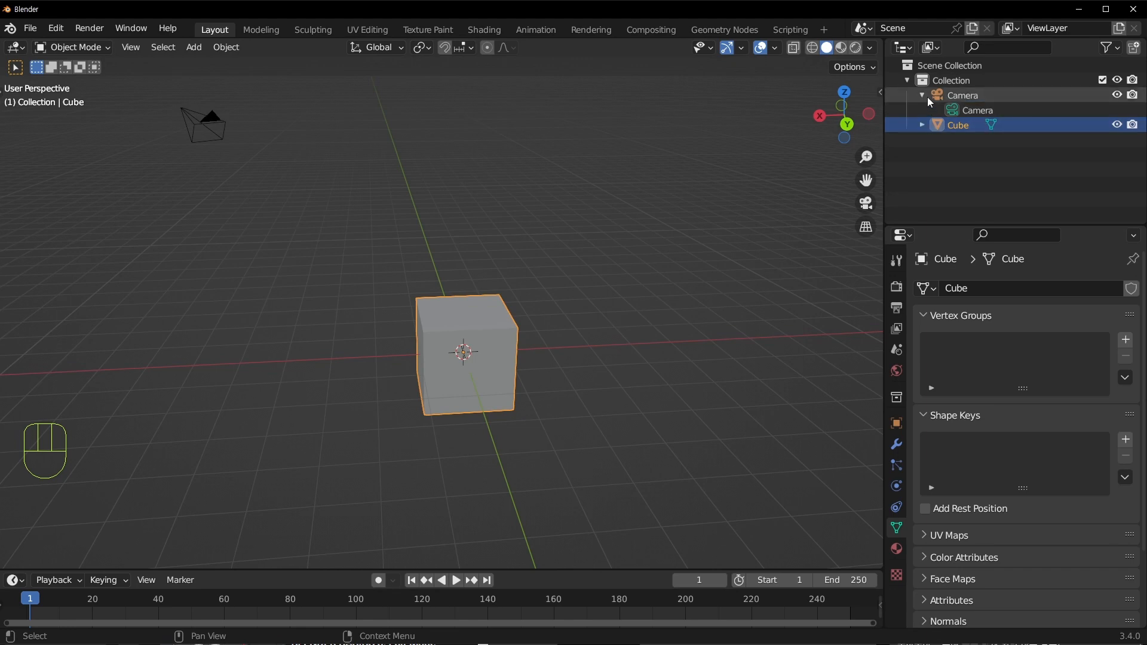
pyautogui.click(924, 95)
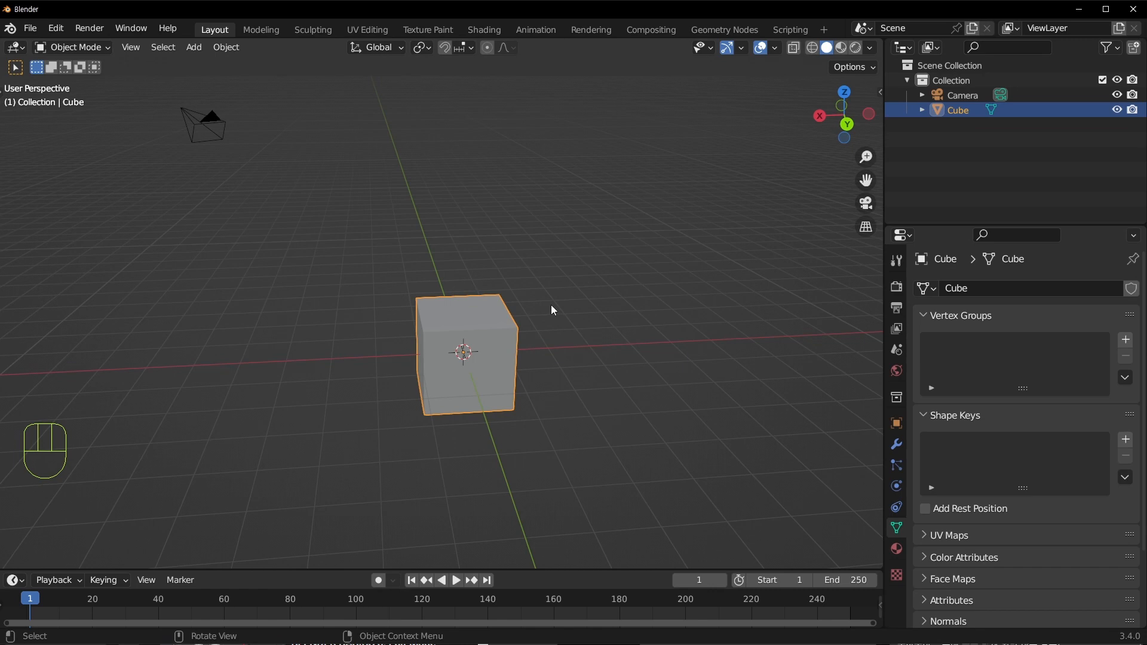
# Move the default cube sideways from the origin, roughly two cube widths toward positive X, and deselect it
pyautogui.moveTo(448, 318); pyautogui.dragTo(460, 341, button='middle')
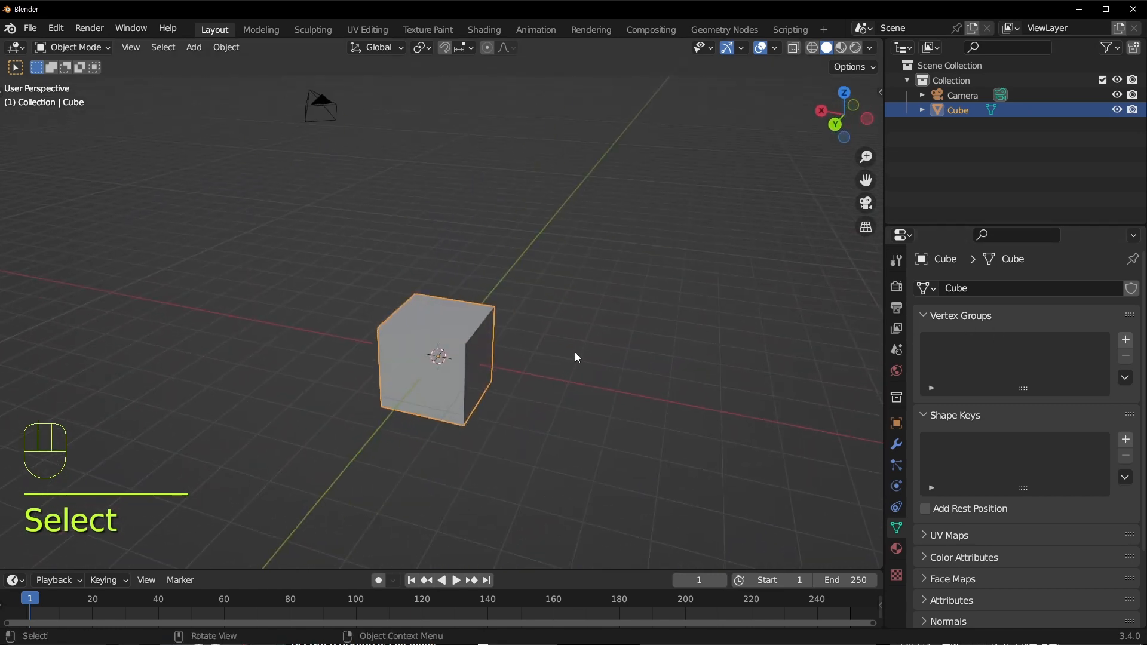
pyautogui.moveTo(530, 365); pyautogui.dragTo(571, 367, button='middle')
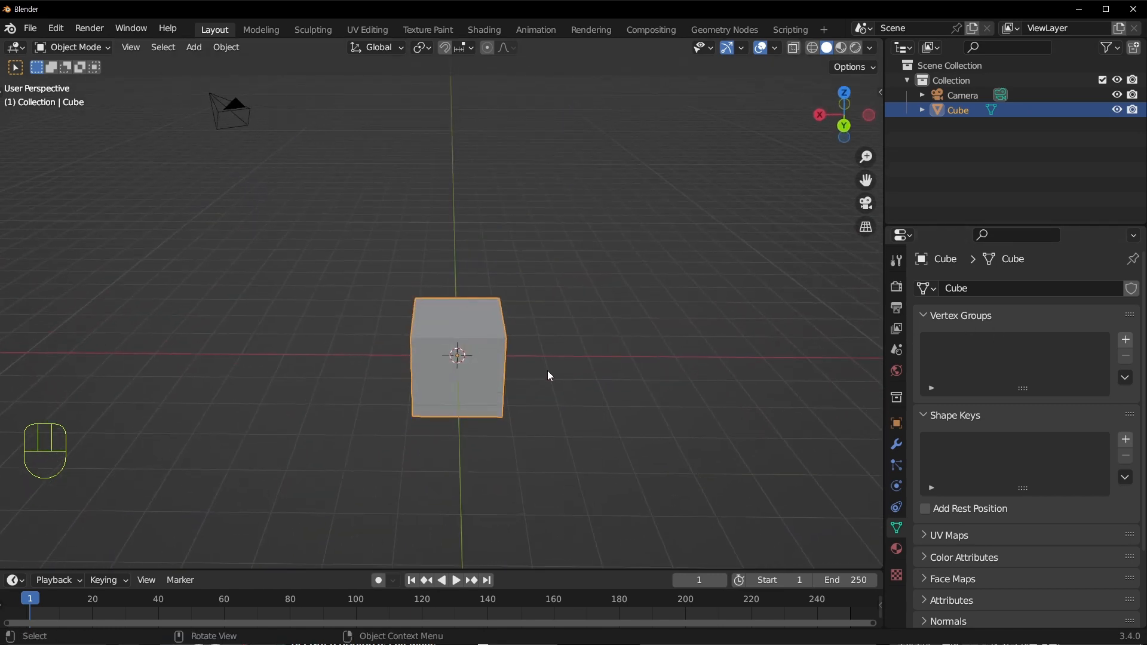
pyautogui.press('g')
pyautogui.click(349, 374)
pyautogui.click(476, 336)
# Add a second cube mesh at the origin
pyautogui.hotkey('shift', 'a')
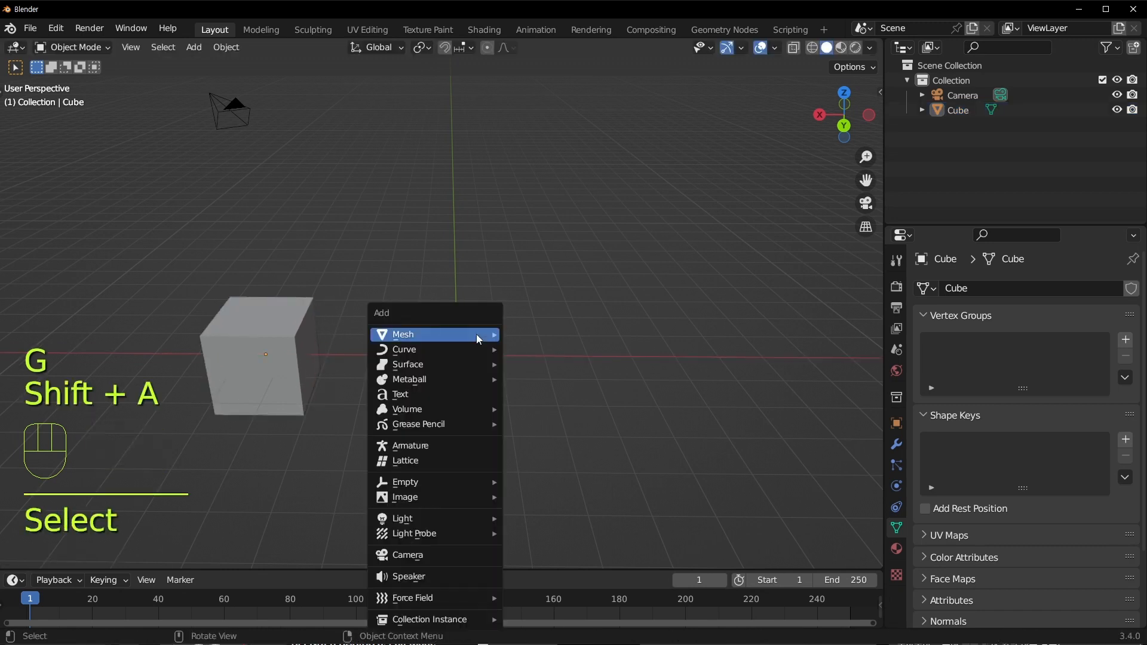
pyautogui.moveTo(475, 335)
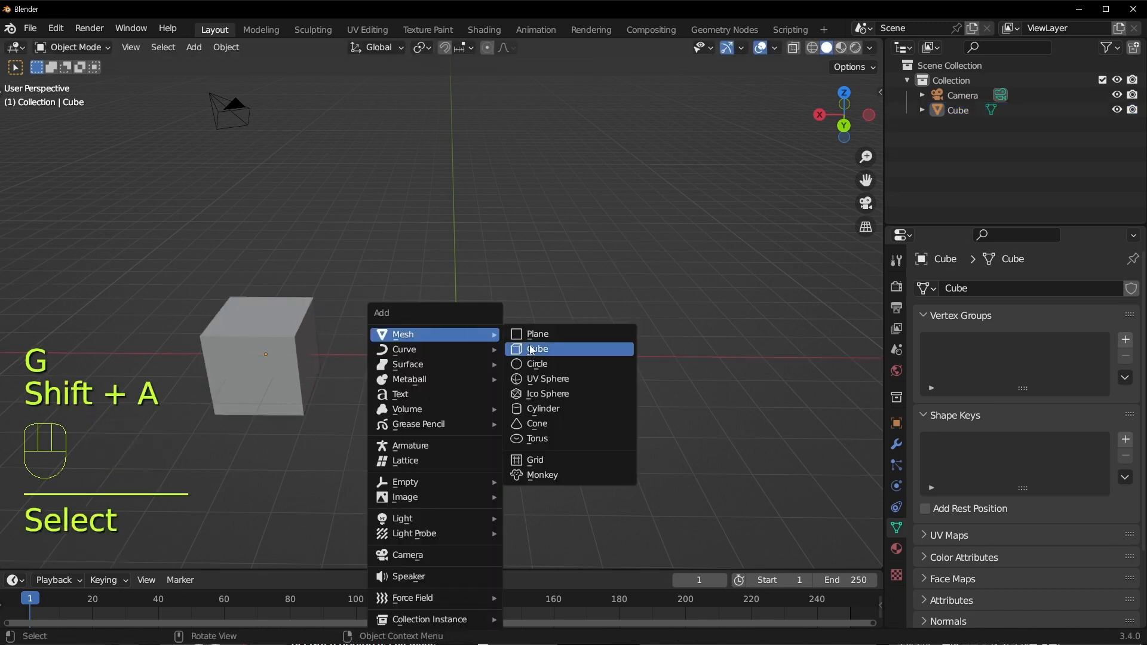
pyautogui.click(570, 350)
# Select the moved cube and expand both cube objects in the outliner to show their mesh data
pyautogui.click(270, 338)
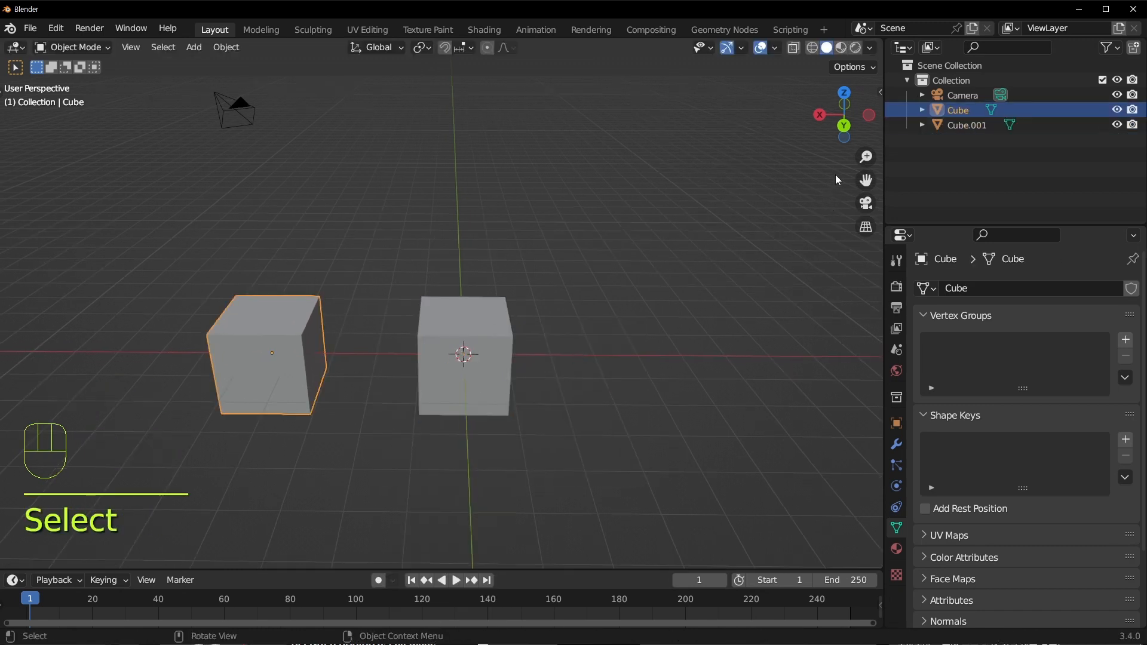
pyautogui.click(923, 110)
pyautogui.click(922, 141)
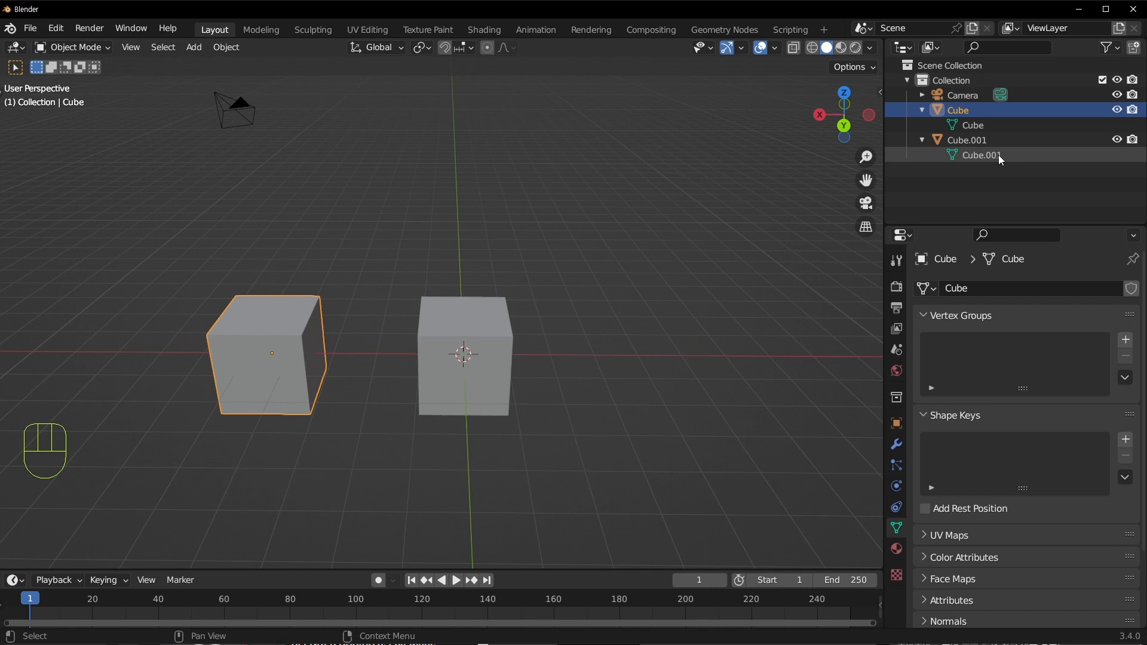
# Examine the object and mesh data entries of both cubes in the outliner, selecting each in turn
pyautogui.moveTo(561, 366); pyautogui.dragTo(500, 345, button='middle')
pyautogui.keyDown('shift'); pyautogui.moveTo(371, 362); pyautogui.dragTo(459, 337, button='middle'); pyautogui.keyUp('shift')
pyautogui.scroll(2, 457, 346)
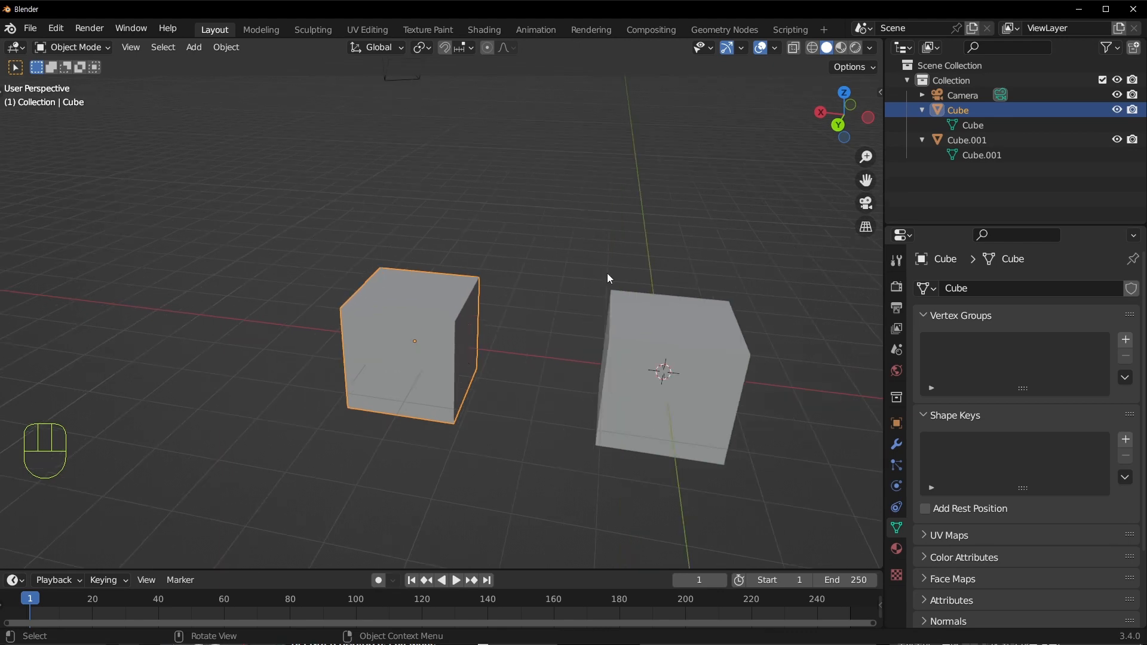
pyautogui.click(973, 125)
pyautogui.click(985, 155)
pyautogui.click(991, 124)
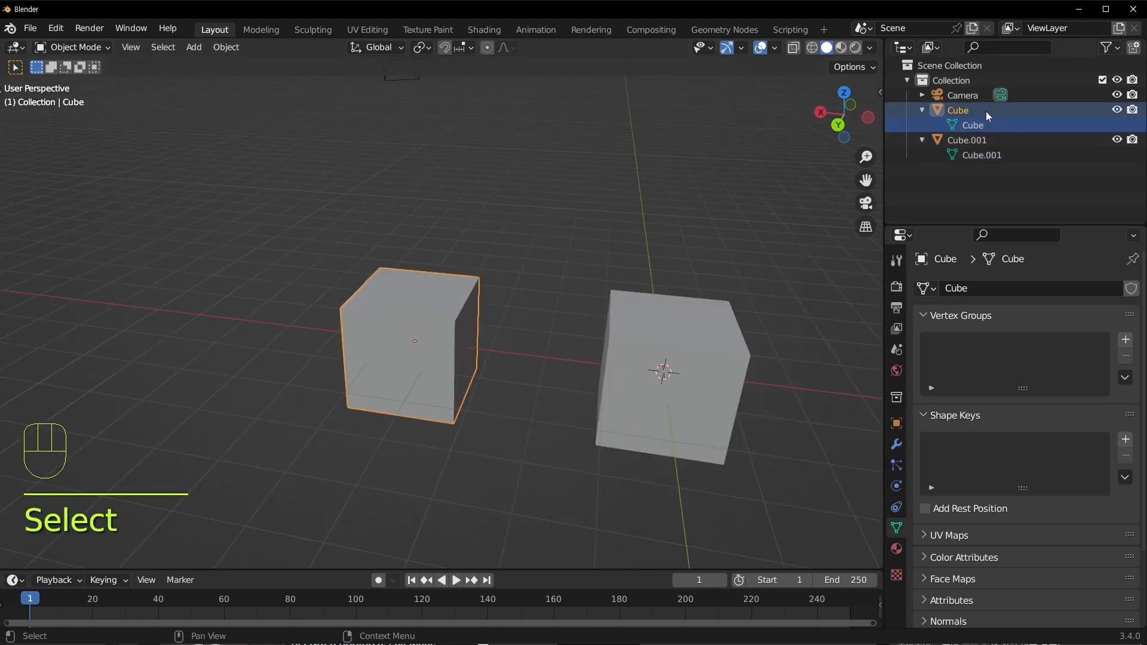
pyautogui.click(985, 111)
pyautogui.click(994, 125)
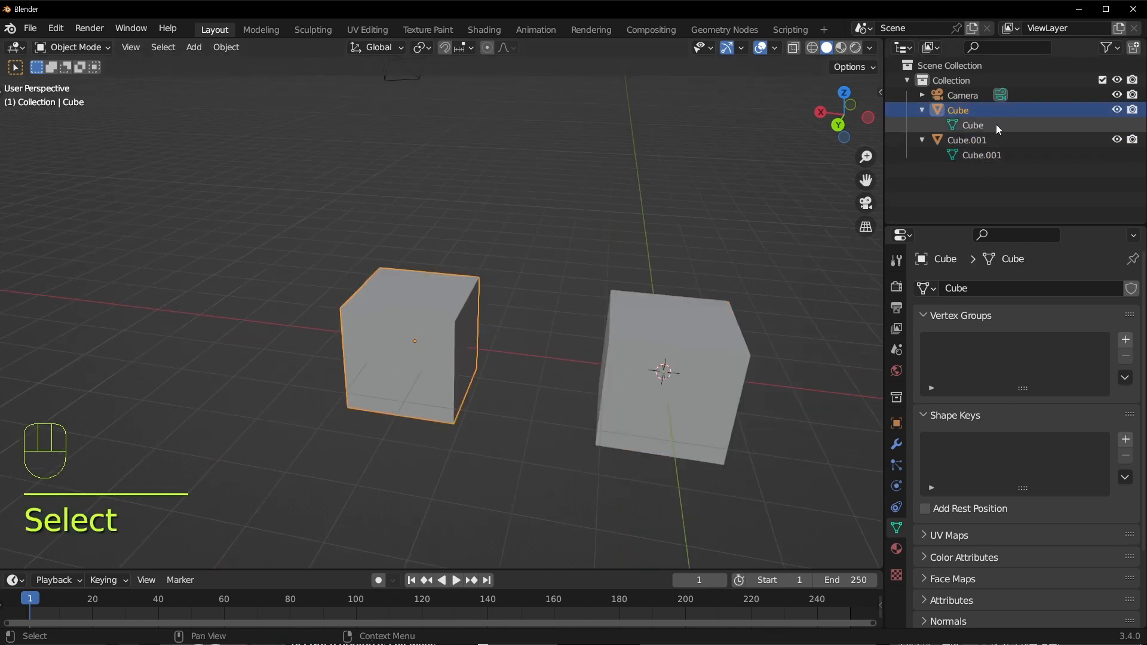
pyautogui.click(992, 140)
pyautogui.click(983, 155)
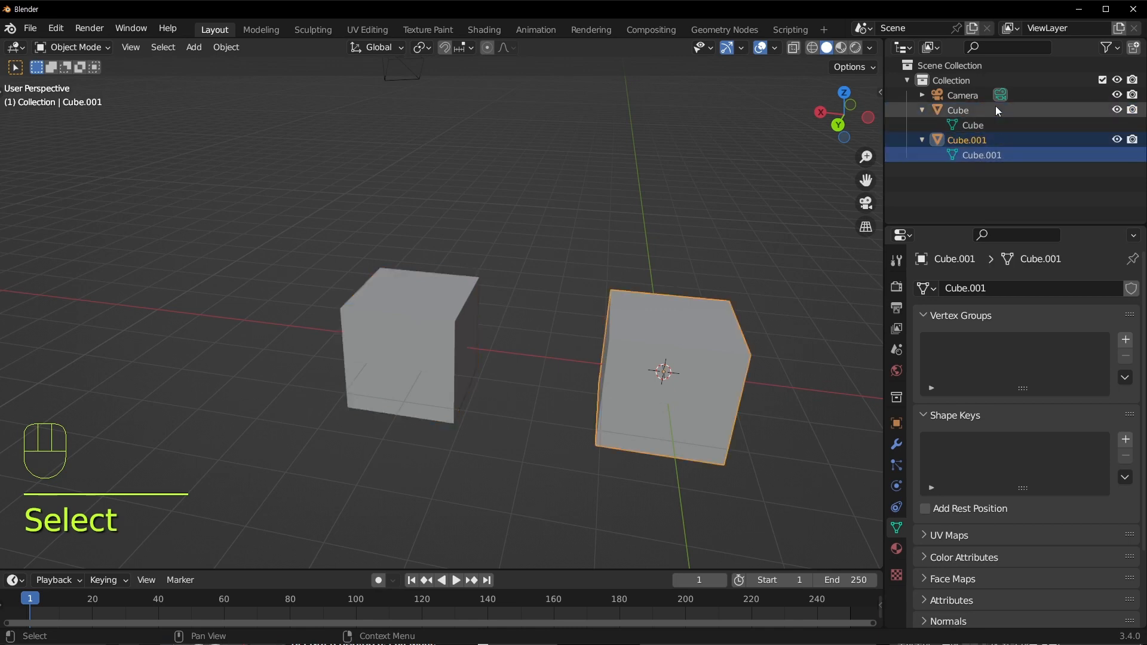
pyautogui.moveTo(602, 442); pyautogui.dragTo(575, 357, button='middle')
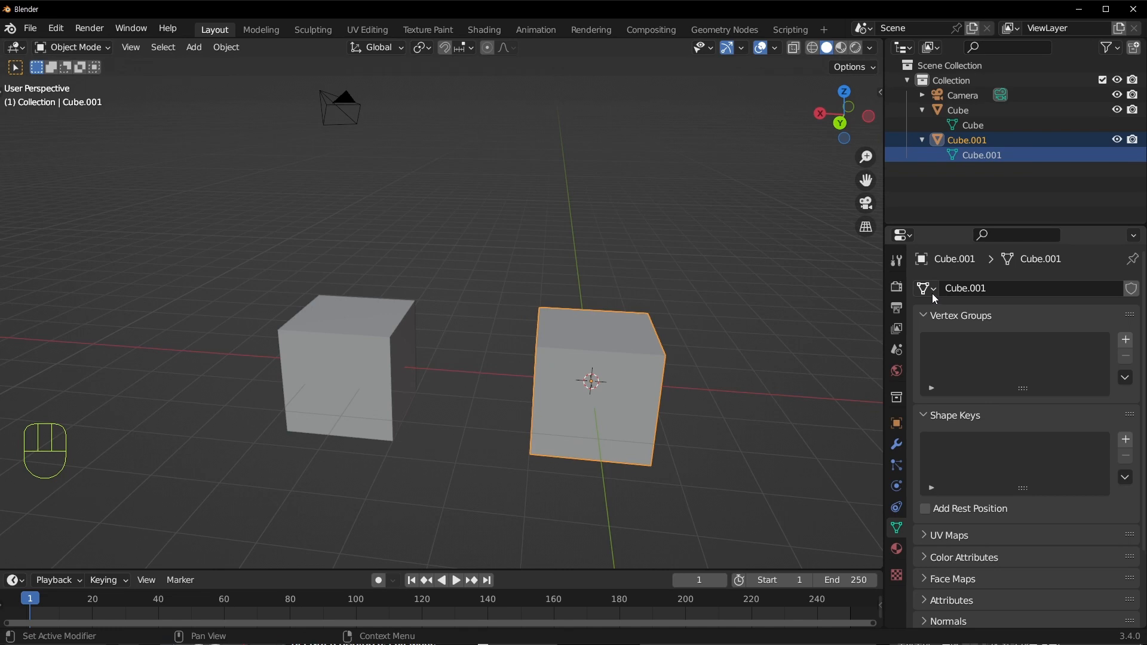
# In the moved cube's mesh, raise the two rear top vertices to form a steep sloped top, and return to Object Mode
pyautogui.click(321, 306)
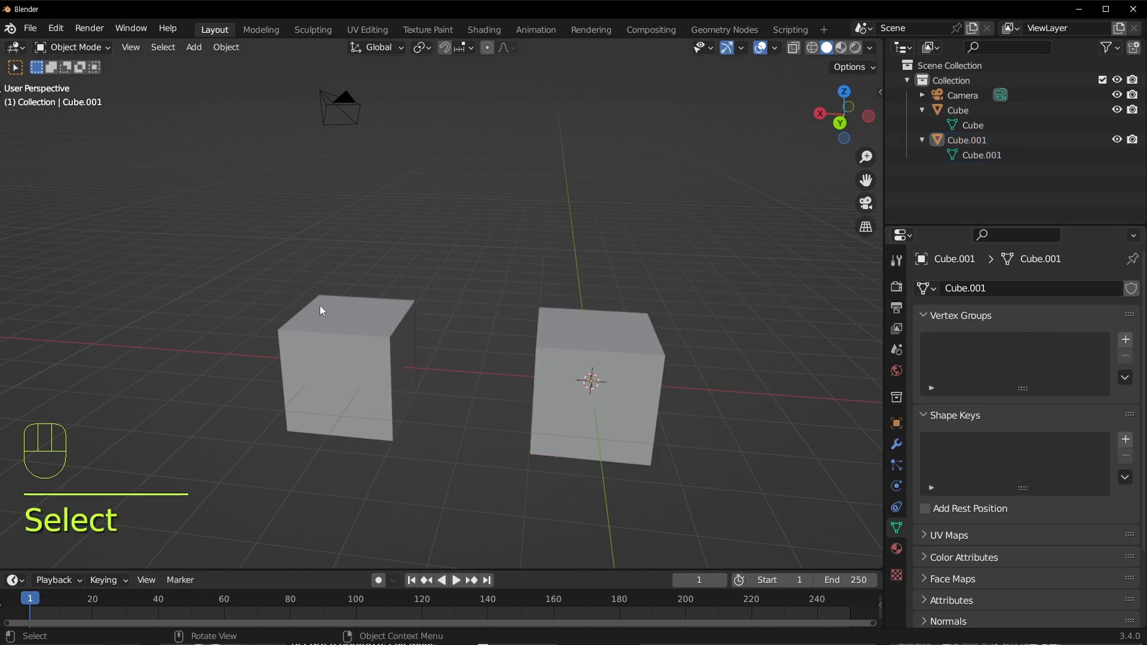
pyautogui.press('Tab')
pyautogui.press('1')
pyautogui.click(403, 298)
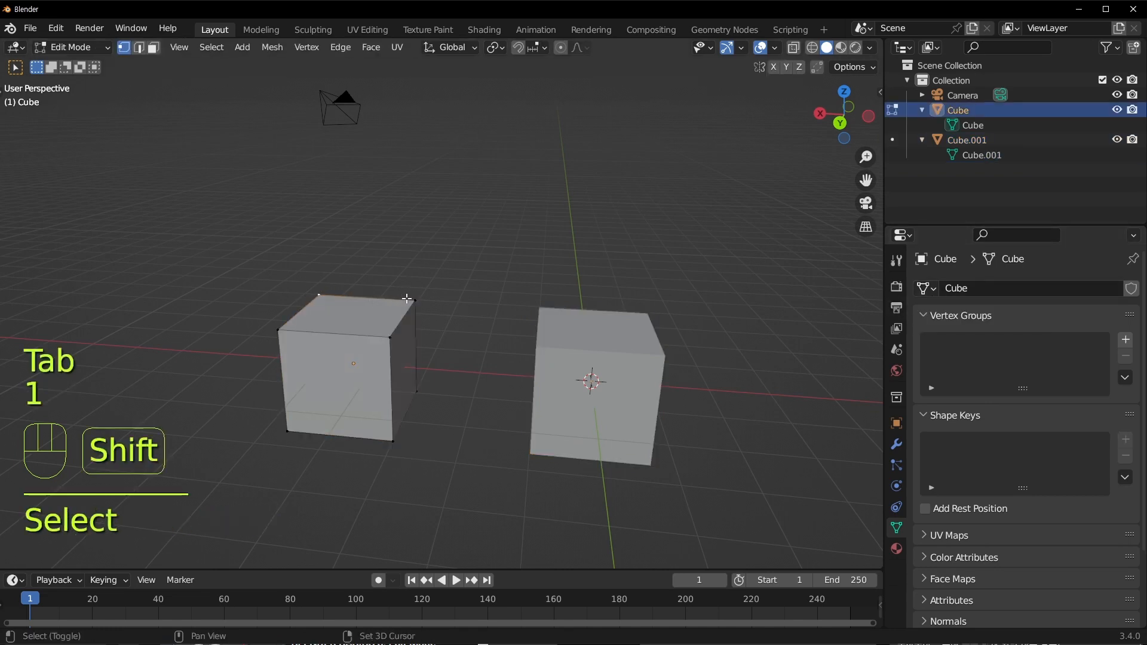
pyautogui.press('Tab')
pyautogui.press('Tab')
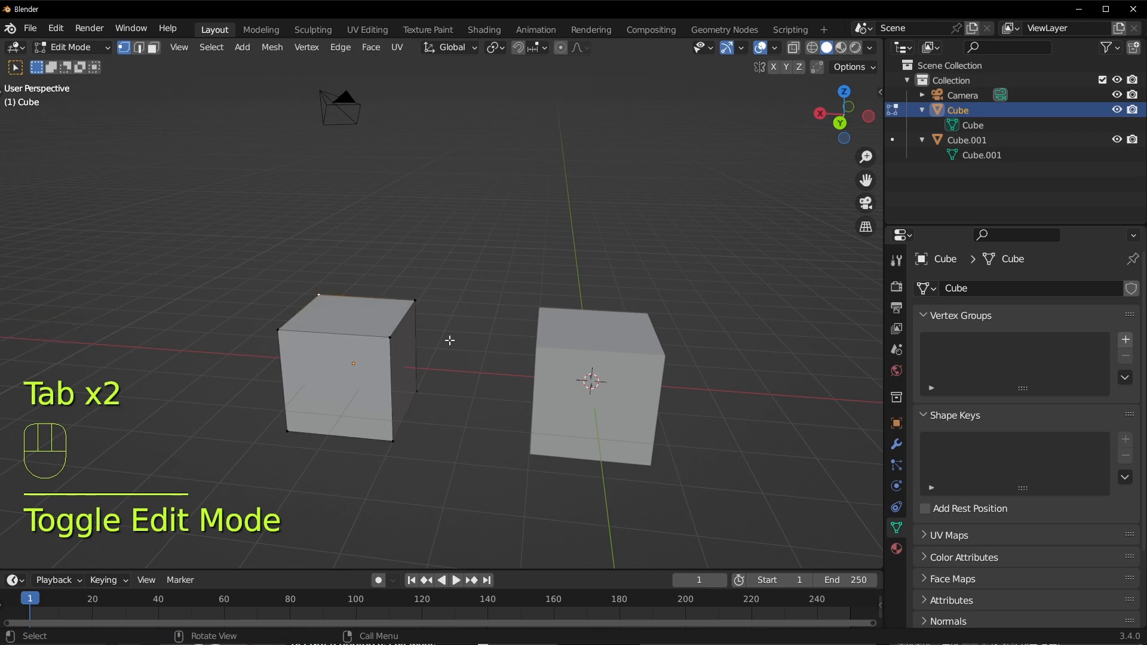
pyautogui.moveTo(417, 313); pyautogui.dragTo(402, 305, button='middle')
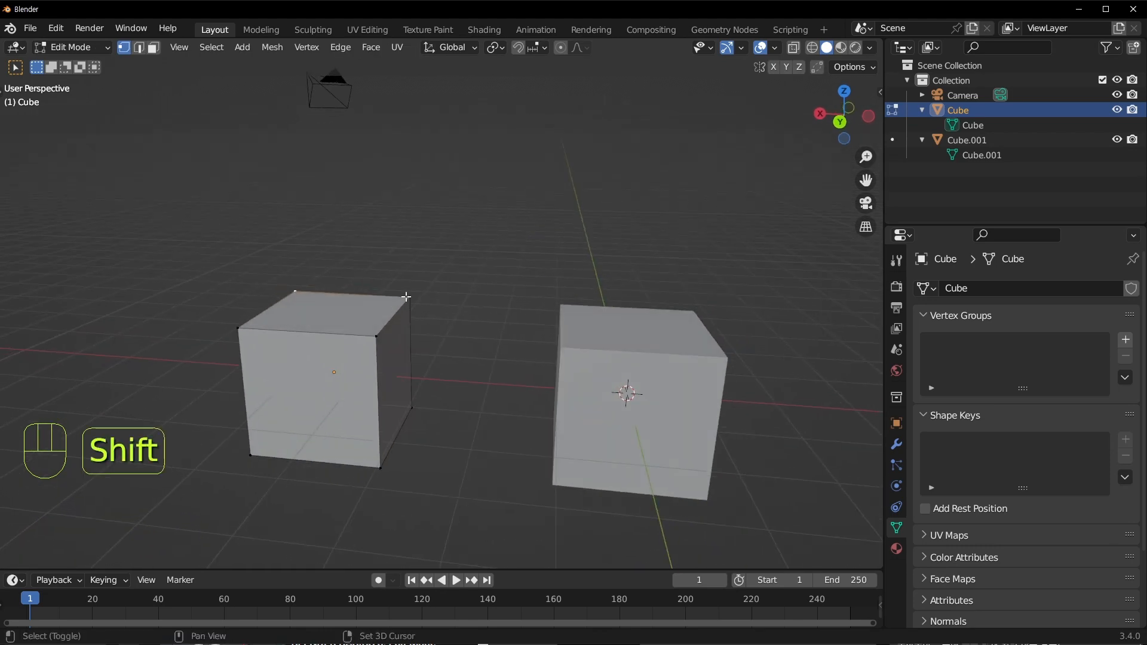
pyautogui.keyDown('shift'); pyautogui.click(406, 297); pyautogui.keyUp('shift')
pyautogui.moveTo(222, 232); pyautogui.dragTo(514, 320)
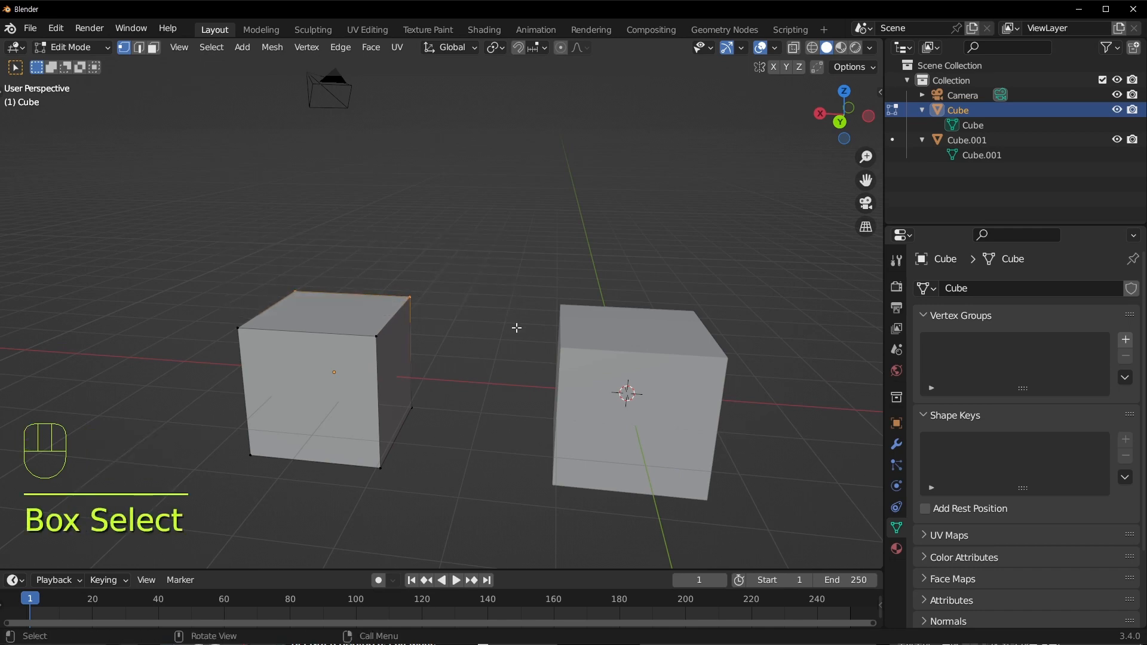
pyautogui.press('g')
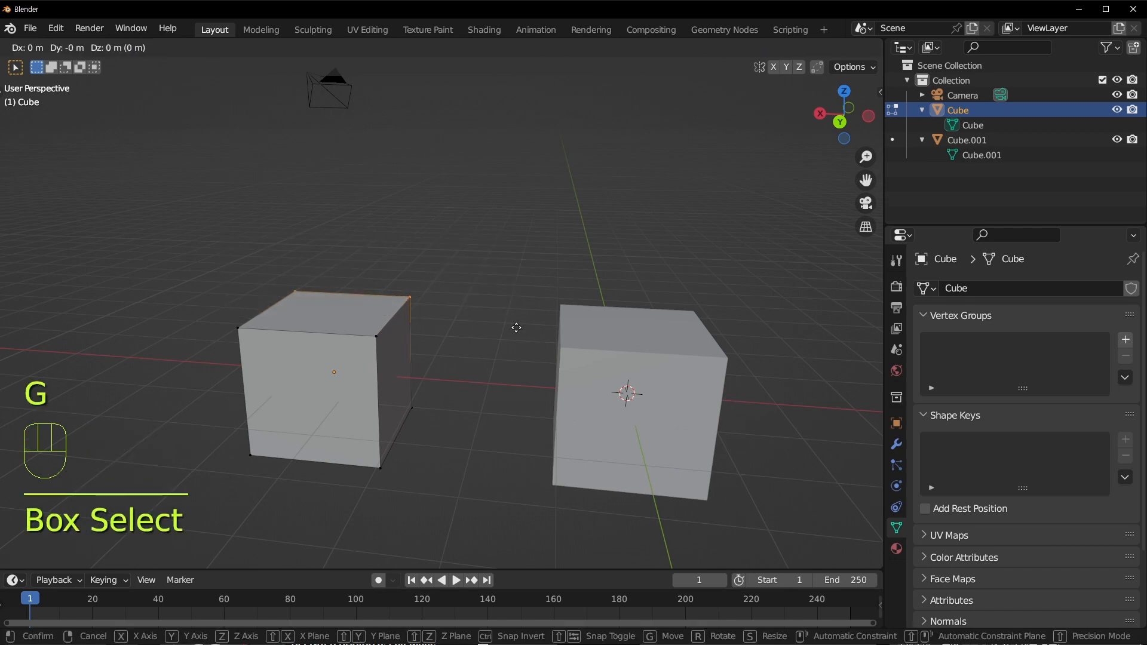
pyautogui.click(530, 192)
pyautogui.press('Tab')
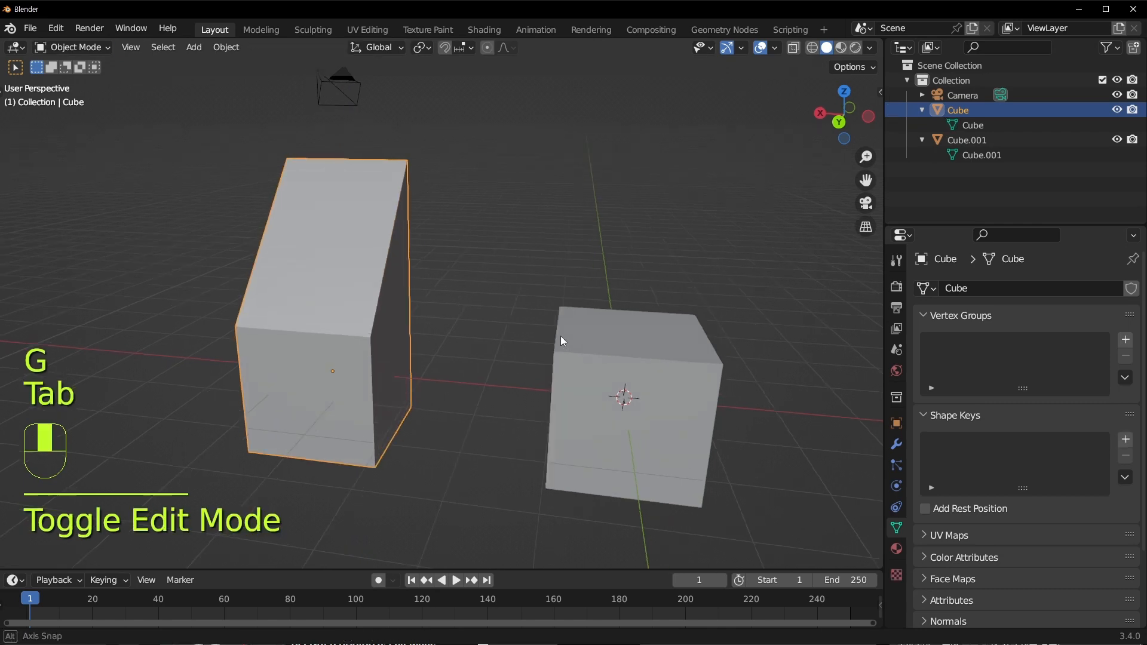
# Compare the sloped cube with the plain cube by viewing both and checking which mesh data each one uses
pyautogui.moveTo(560, 340); pyautogui.dragTo(541, 341, button='middle')
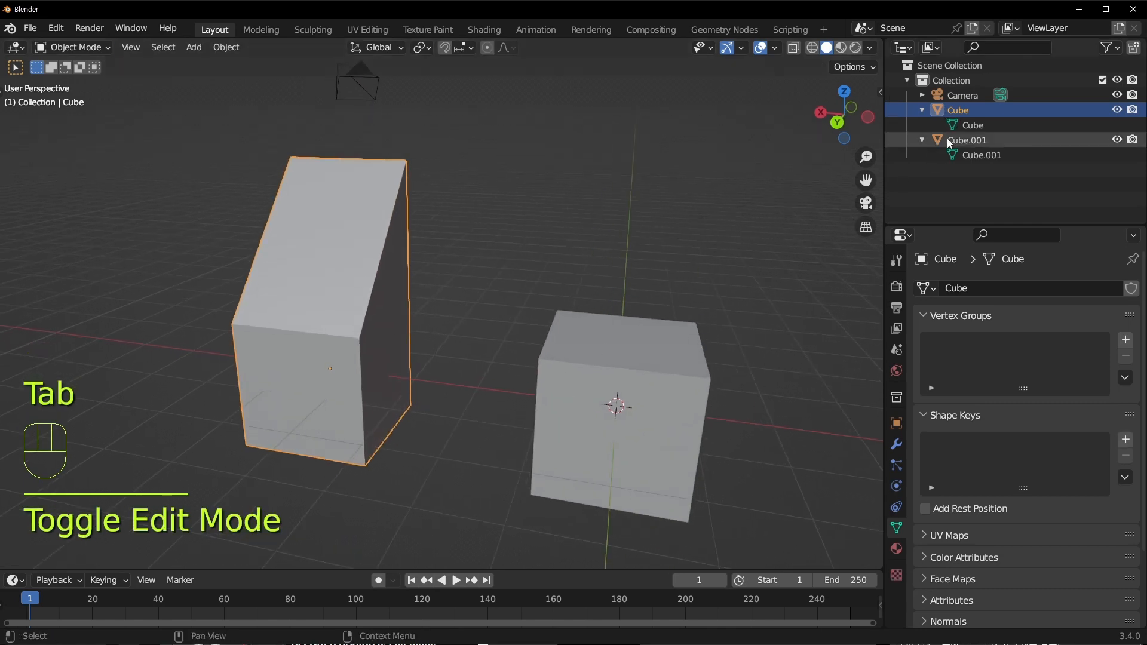
pyautogui.scroll(3, 439, 322)
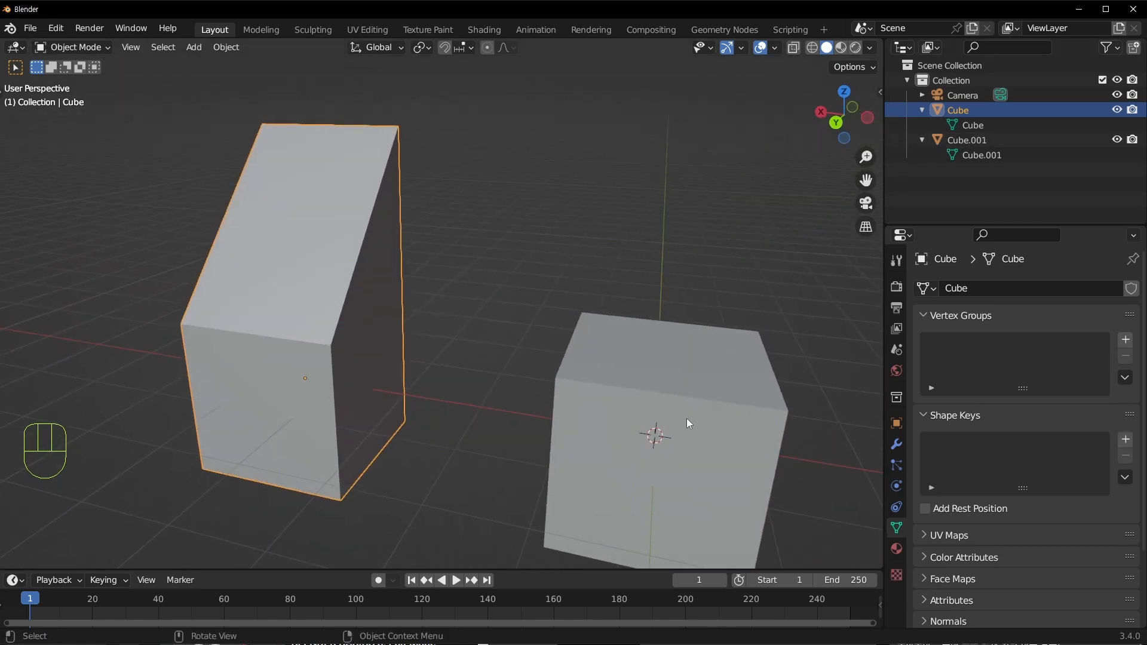
pyautogui.moveTo(530, 354); pyautogui.dragTo(515, 350, button='middle')
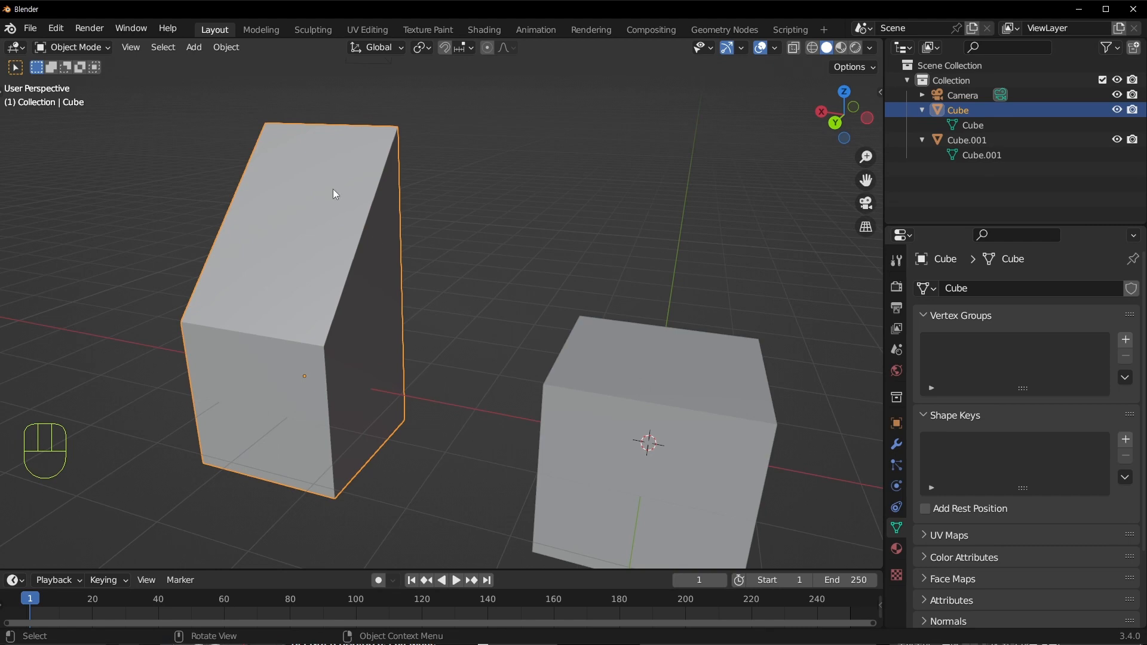
pyautogui.moveTo(446, 363); pyautogui.dragTo(499, 389, button='middle')
pyautogui.click(374, 296)
pyautogui.scroll(-2, 374, 295)
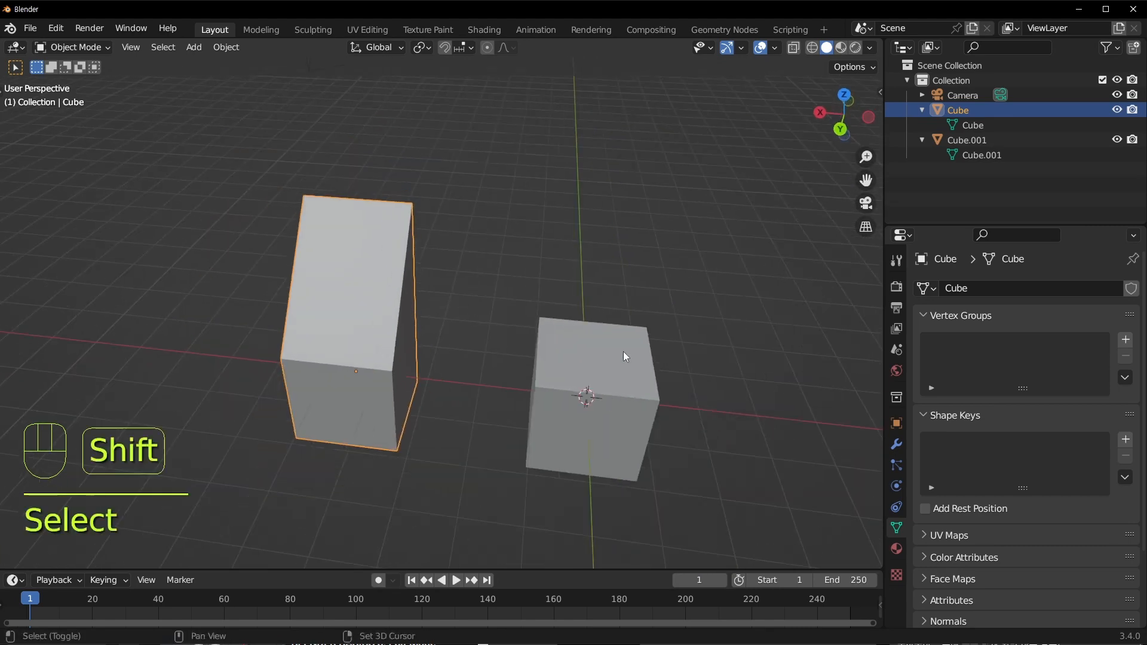
pyautogui.keyDown('shift'); pyautogui.moveTo(622, 351); pyautogui.dragTo(554, 374, button='middle'); pyautogui.keyUp('shift')
pyautogui.click(554, 374)
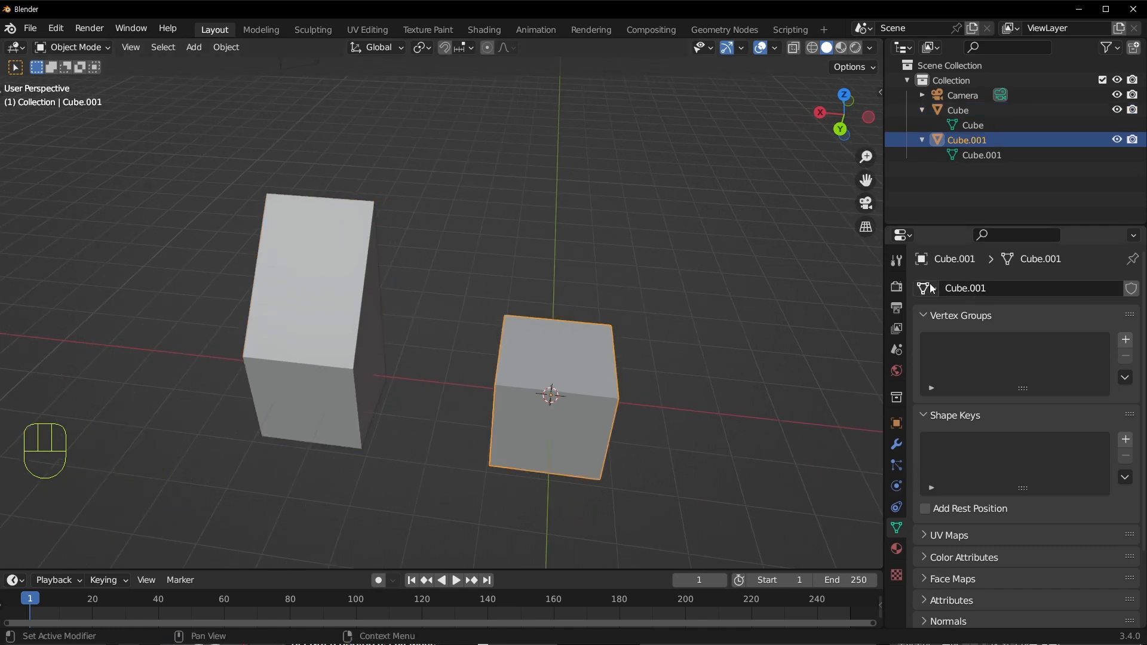
pyautogui.moveTo(432, 367); pyautogui.dragTo(496, 359, button='middle')
pyautogui.moveTo(626, 338); pyautogui.dragTo(588, 351, button='middle')
pyautogui.click(352, 291)
pyautogui.click(576, 355)
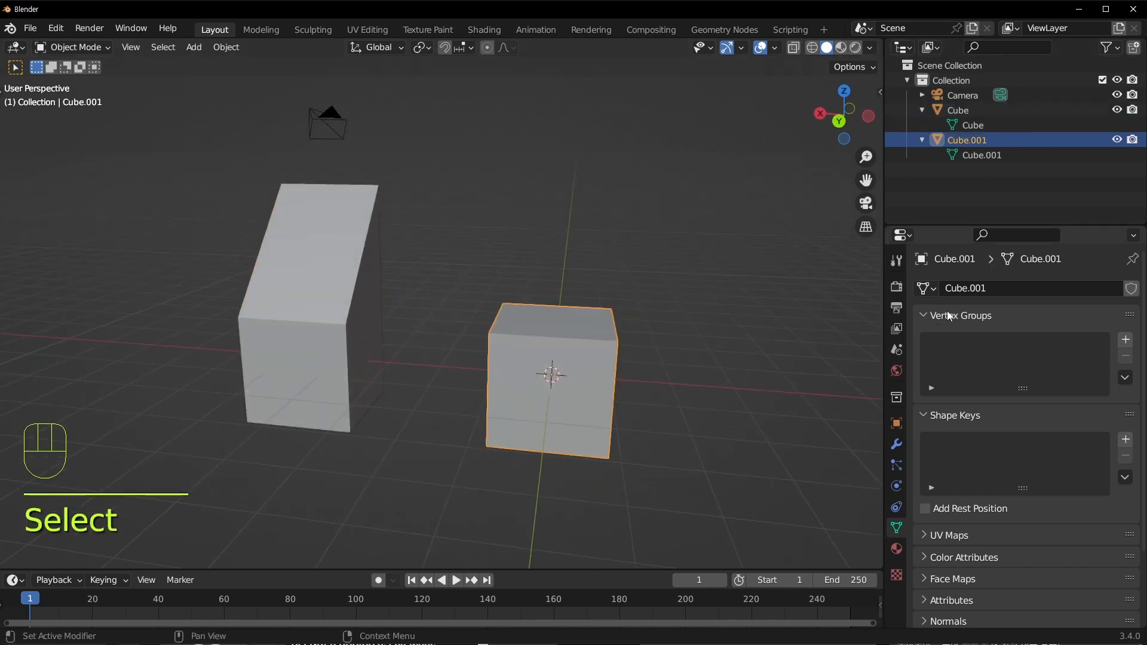
# Rename the sloped cube's mesh data to Cube_A
pyautogui.click(359, 282)
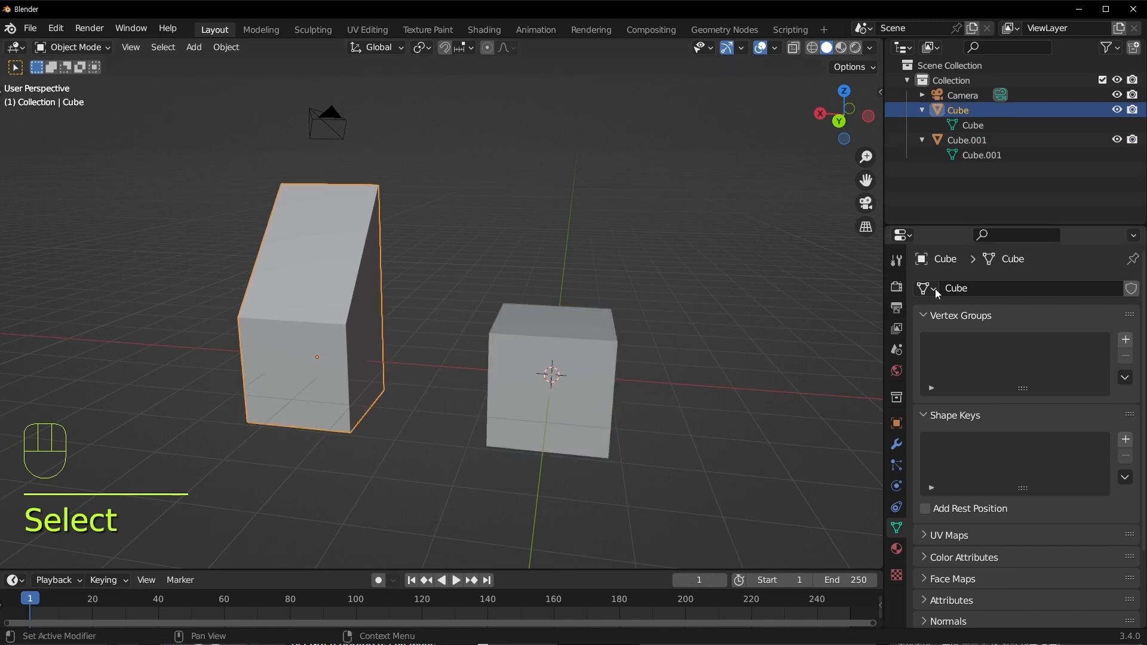
pyautogui.click(1065, 296)
pyautogui.press('End')
pyautogui.write('A')
pyautogui.press('BackSpace')
pyautogui.write('_A')
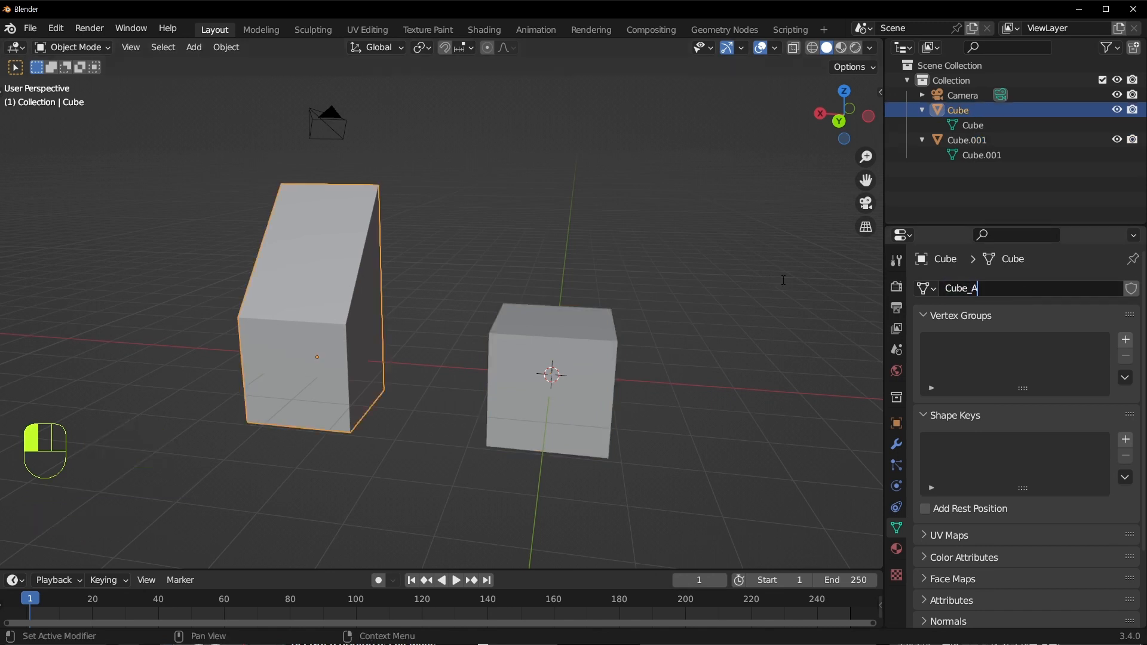
pyautogui.click(783, 280)
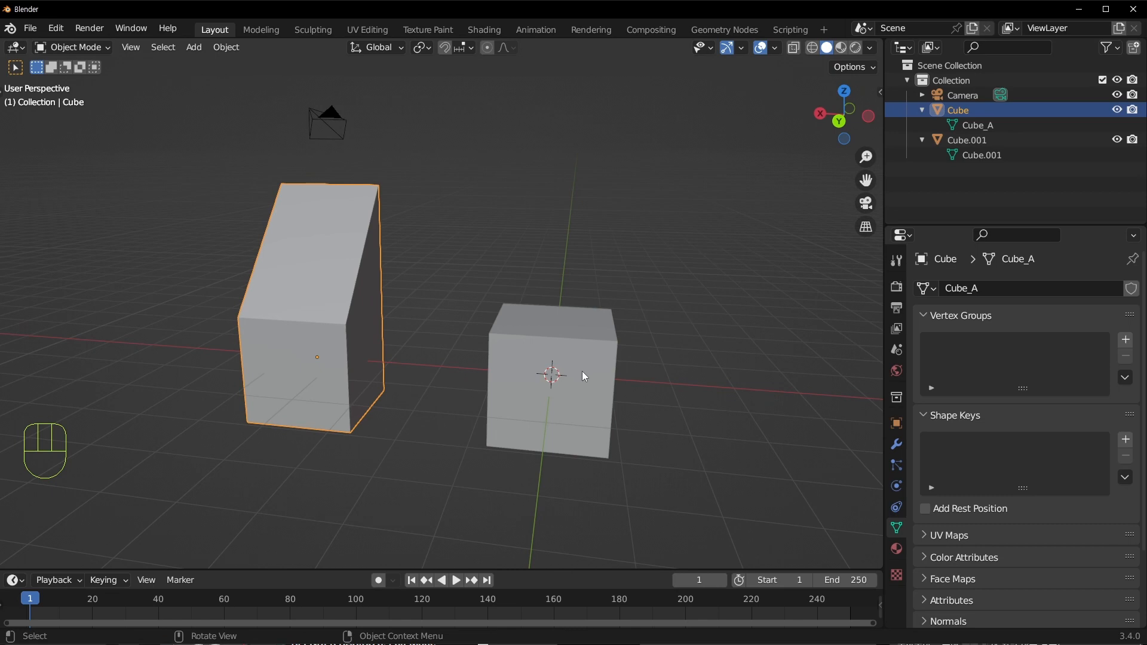
# Rename the plain cube's mesh data to Cube_B
pyautogui.click(581, 332)
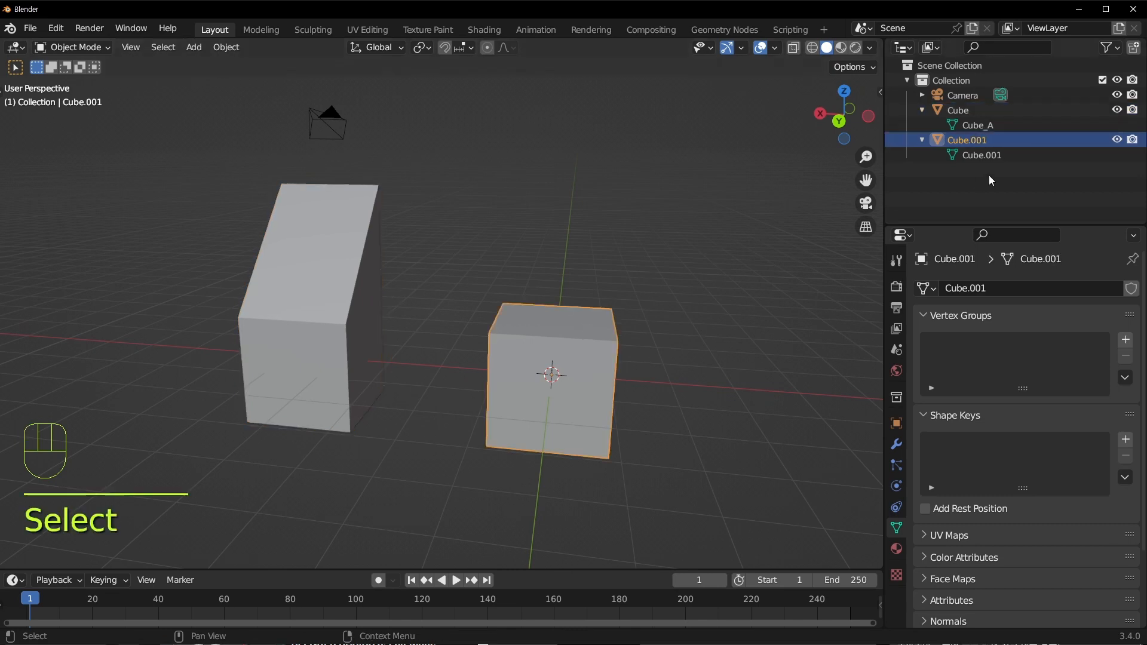
pyautogui.doubleClick(998, 157)
pyautogui.click(1009, 155)
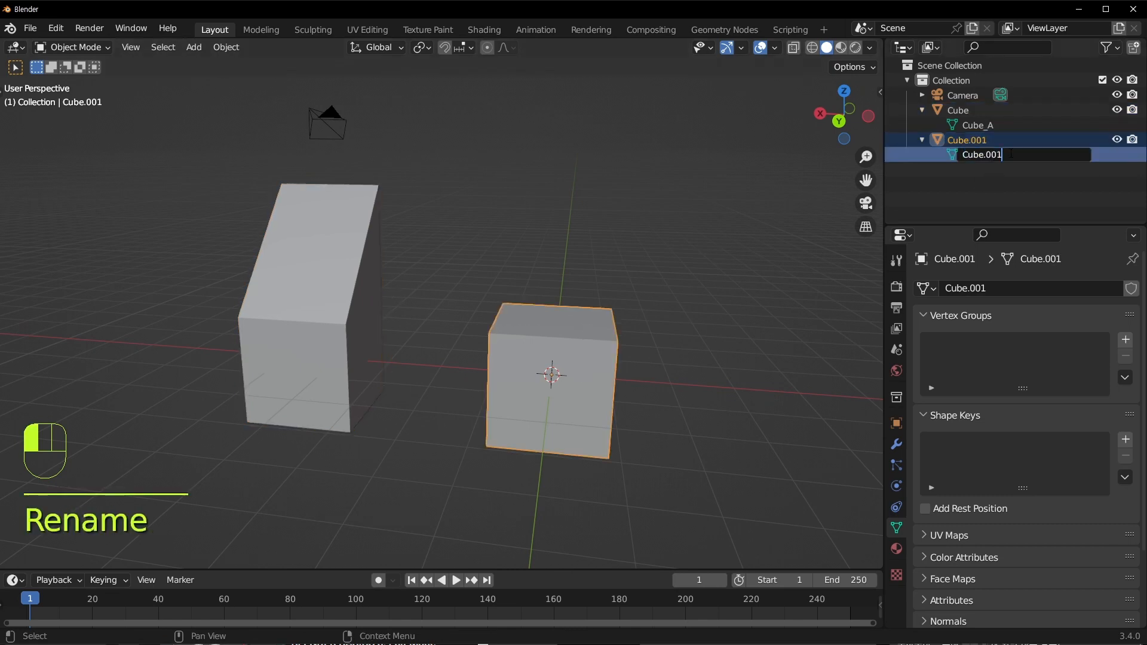
pyautogui.press('BackSpace')
pyautogui.press('BackSpace')
pyautogui.press('BackSpace')
pyautogui.press('BackSpace')
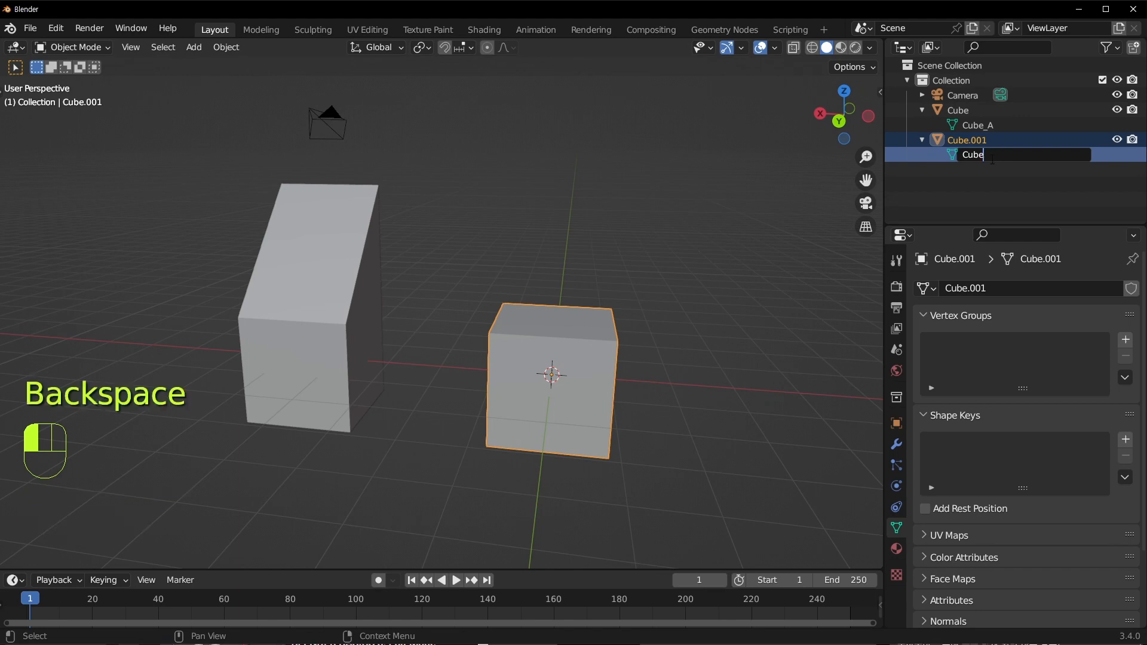
pyautogui.write('_B')
pyautogui.press('Return')
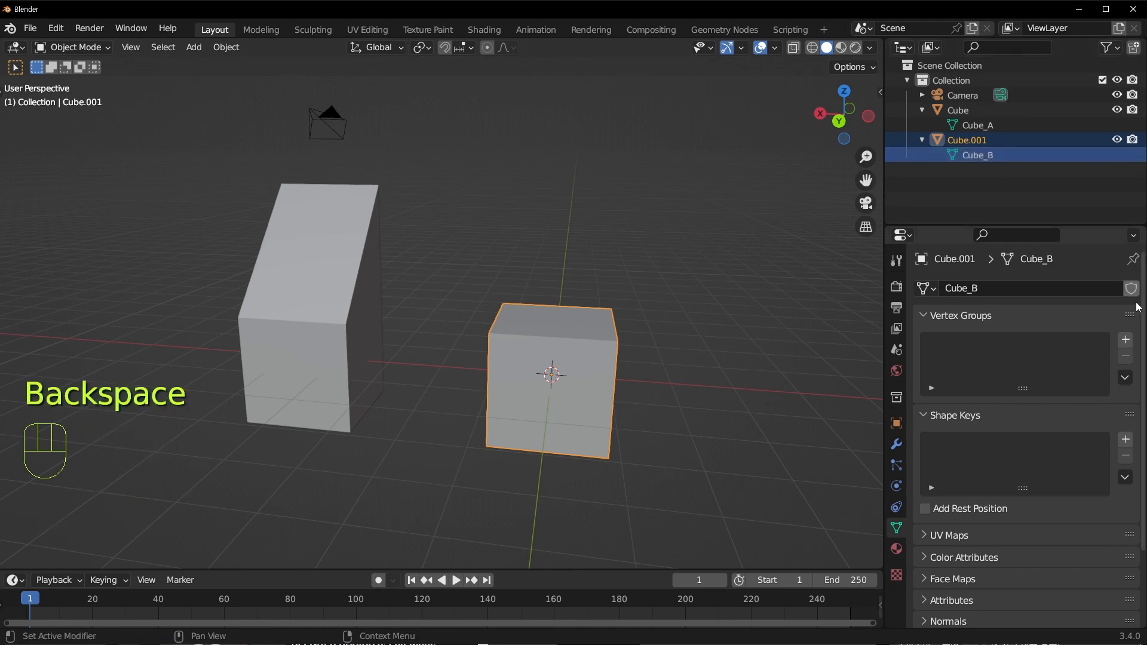
# Assign the Cube_A mesh data to the plain cube object Cube.001 and view both objects
pyautogui.click(587, 366)
pyautogui.moveTo(587, 367); pyautogui.dragTo(556, 343, button='middle')
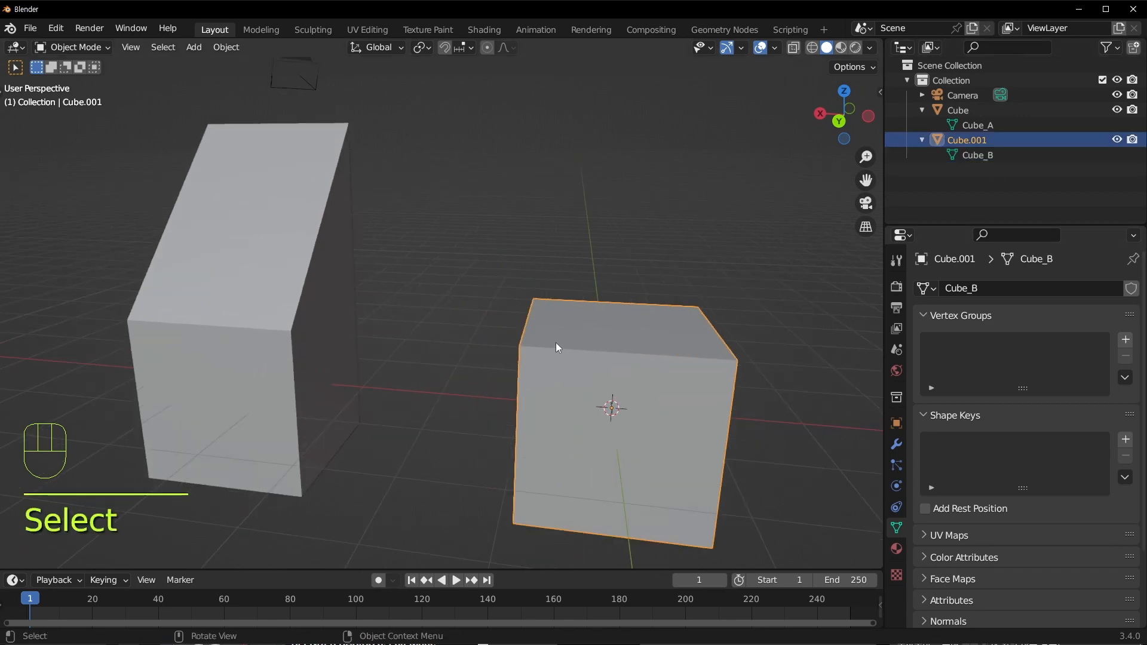
pyautogui.click(932, 291)
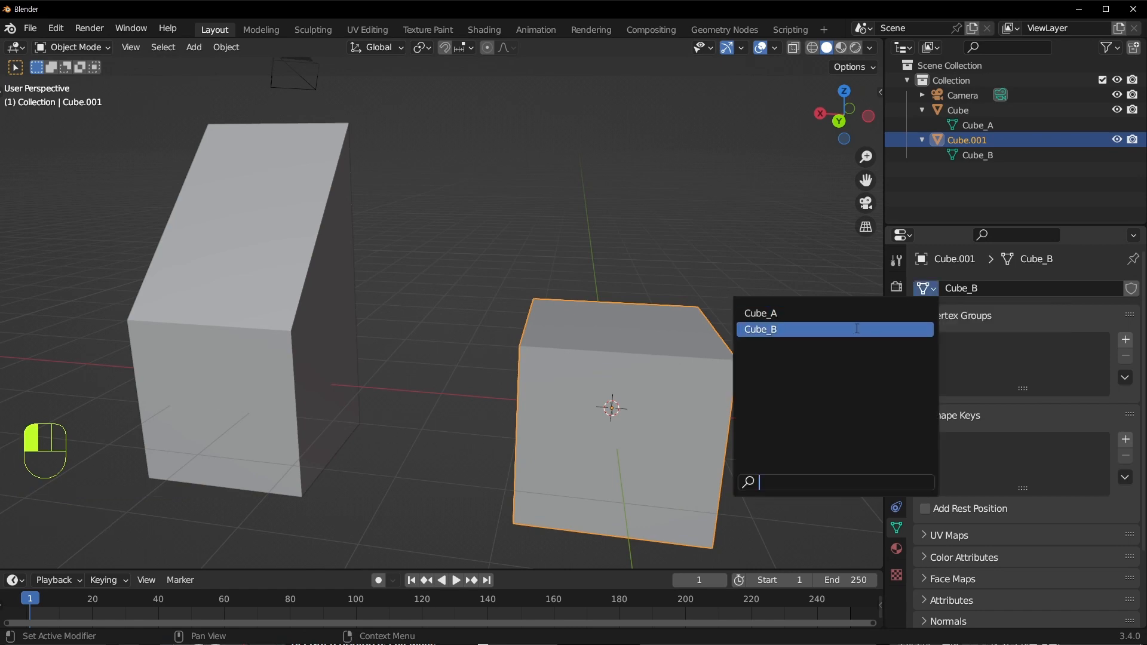
pyautogui.click(869, 314)
pyautogui.moveTo(662, 342); pyautogui.dragTo(565, 356, button='middle')
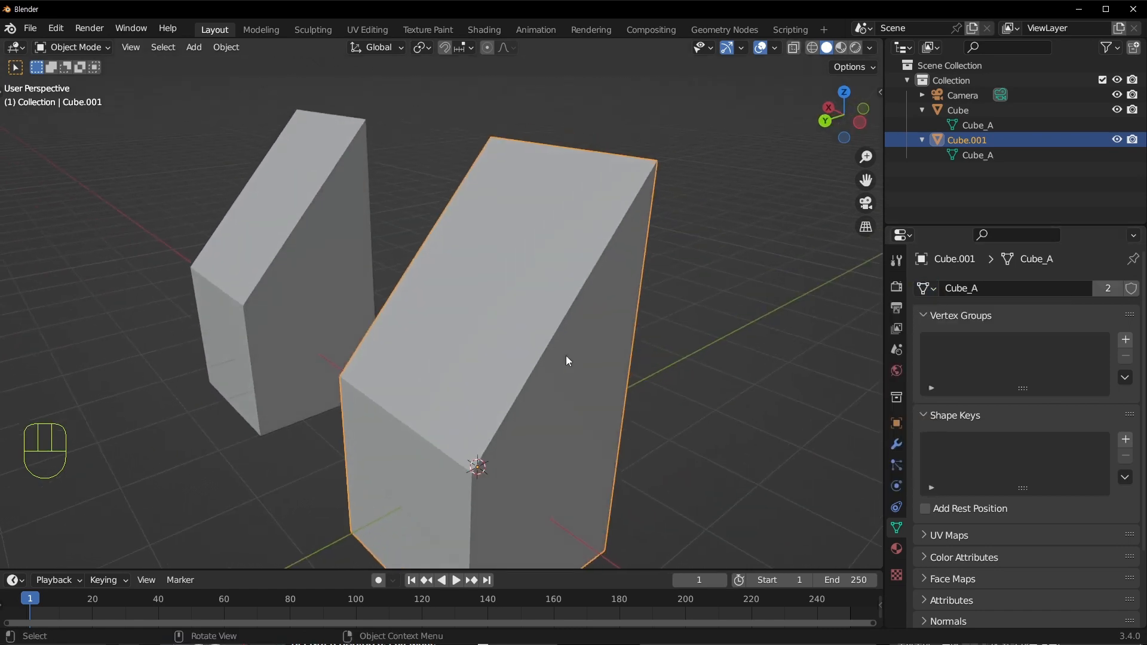
pyautogui.scroll(-3, 565, 354)
pyautogui.moveTo(582, 284); pyautogui.dragTo(710, 277, button='middle')
pyautogui.scroll(1, 710, 277)
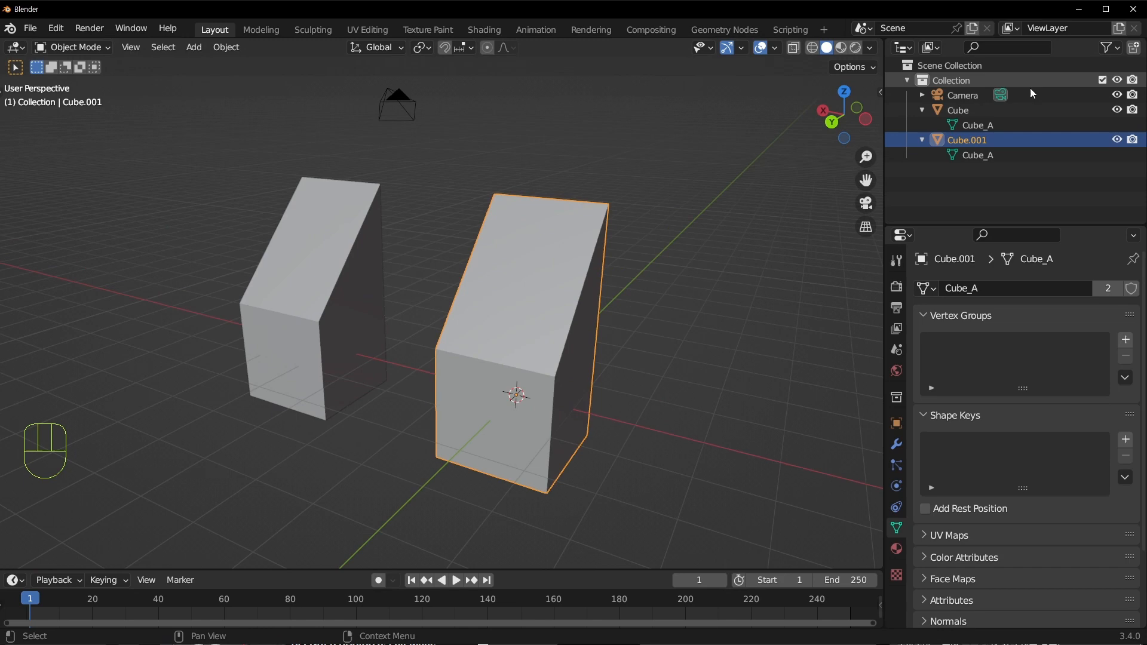
# Rename the object Cube as Cube_A in the scene hierarchy
pyautogui.click(982, 110)
pyautogui.click(964, 138)
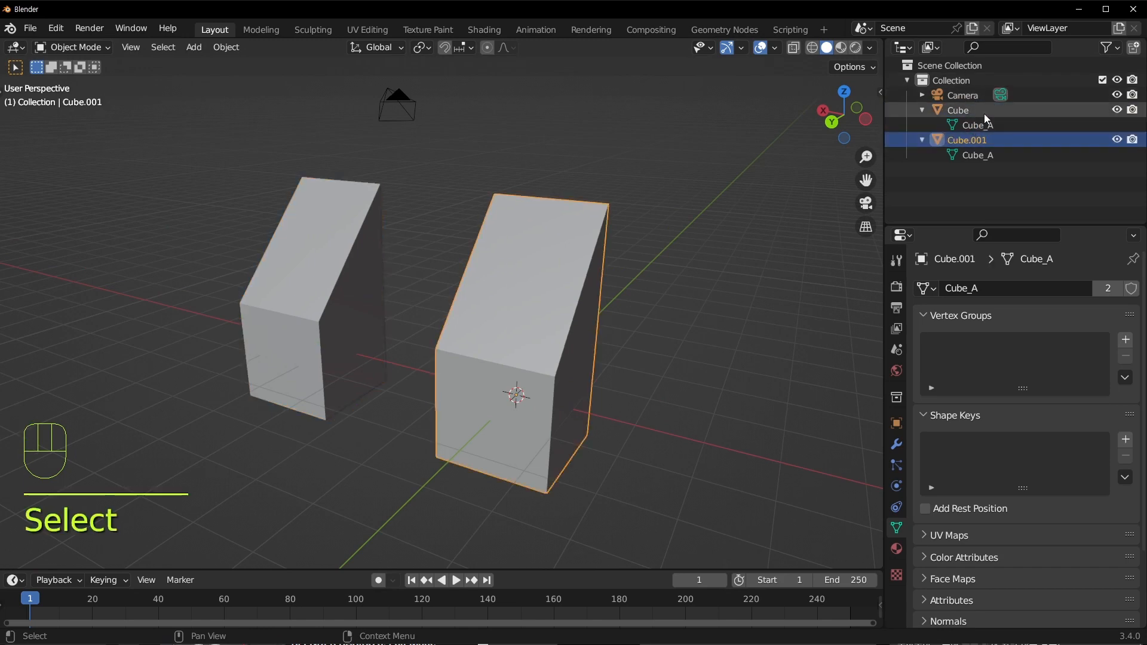
pyautogui.click(985, 111)
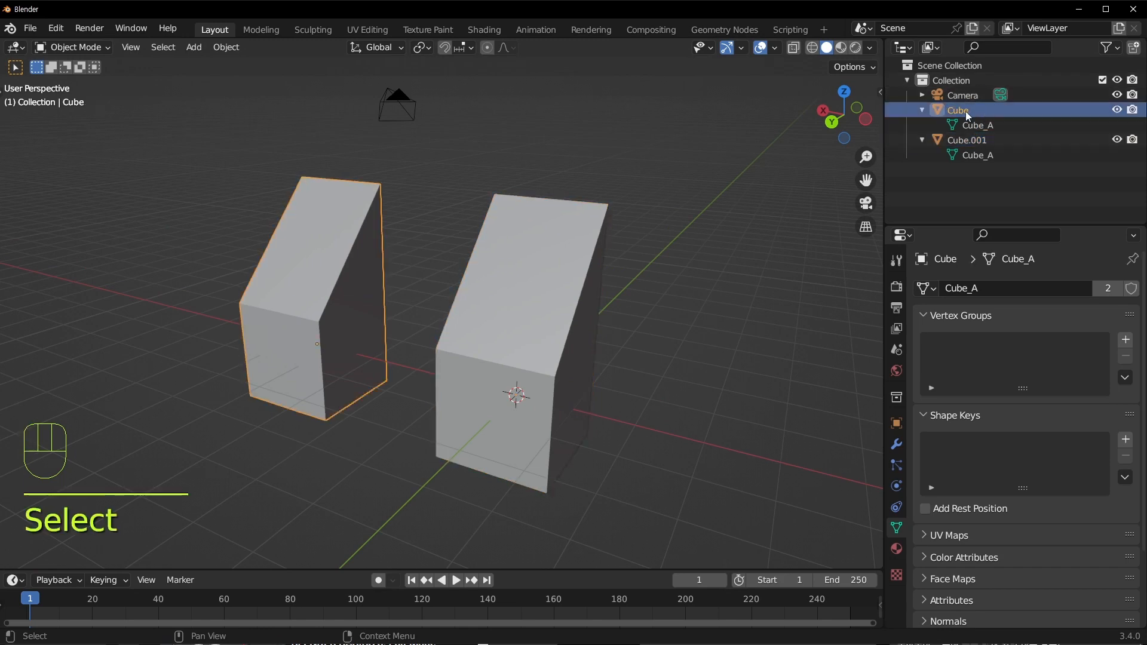
pyautogui.doubleClick(966, 111)
pyautogui.write('Cube_A')
pyautogui.press('Return')
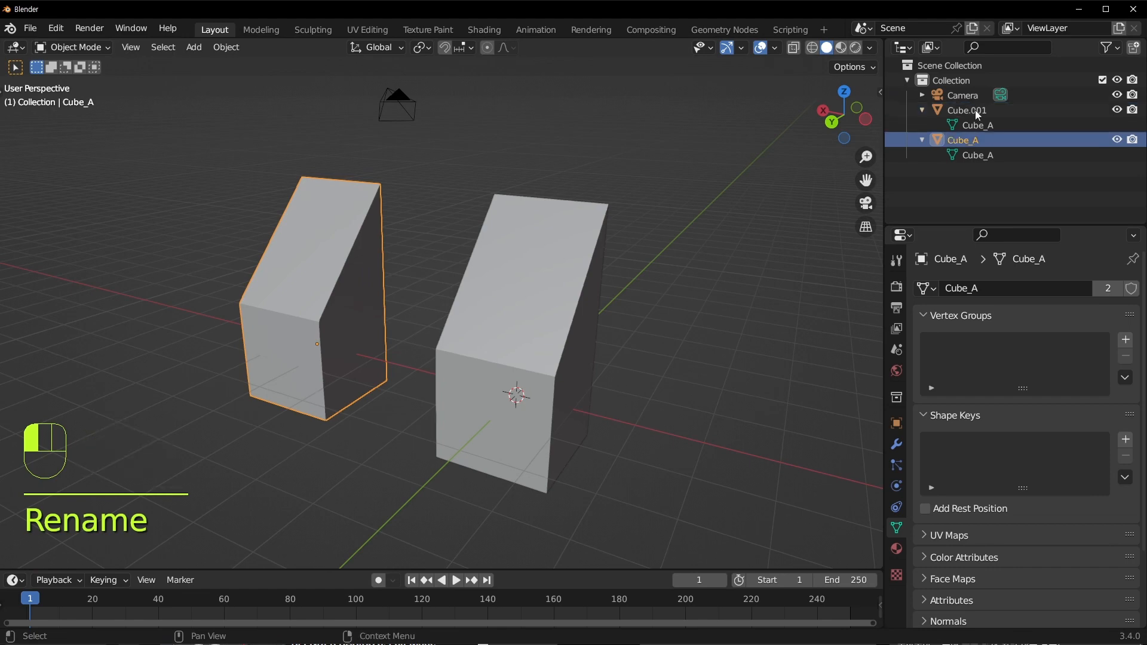
# Rename the object Cube.001 as Cube_B in the scene hierarchy
pyautogui.click(967, 110)
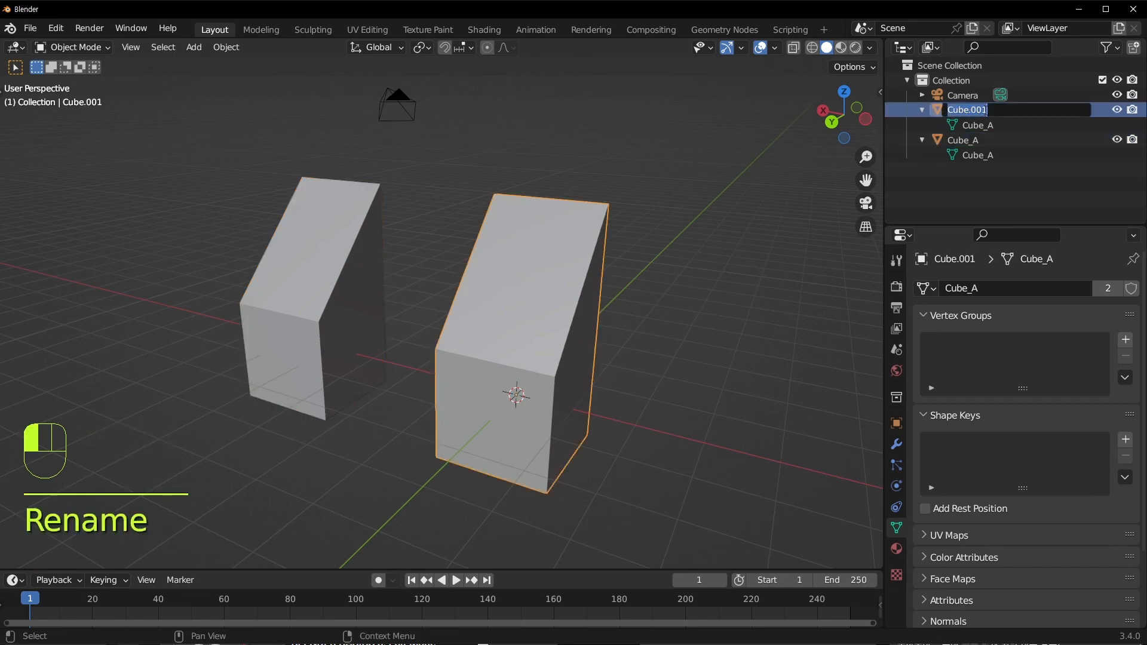
pyautogui.doubleClick(967, 110)
pyautogui.hotkey('ctrl', 'BackSpace')
pyautogui.hotkey('ctrl', 'BackSpace')
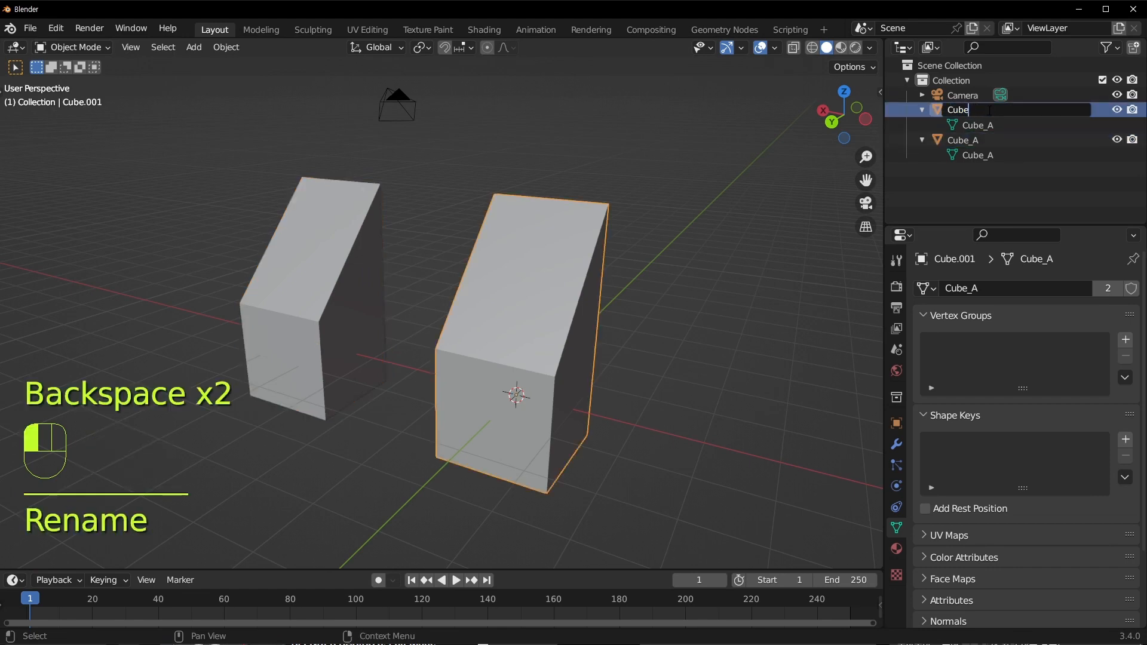
pyautogui.write('_B')
pyautogui.press('Return')
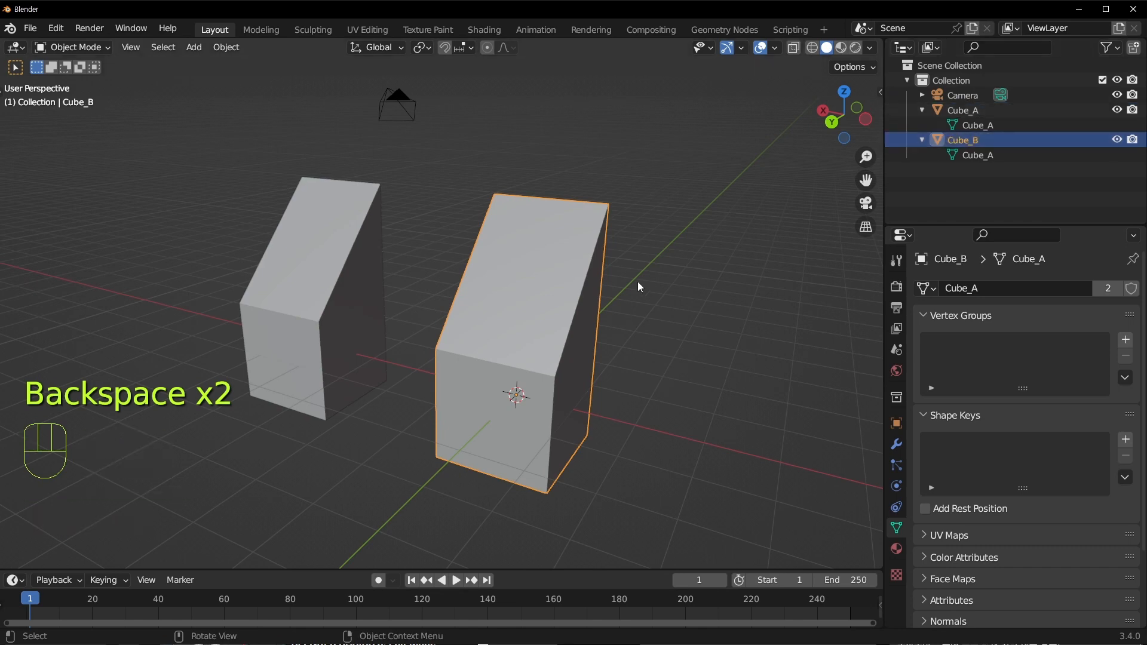
# Check the mesh used by object Cube_A, and assign the Cube_B mesh data to object Cube_B
pyautogui.moveTo(637, 281); pyautogui.dragTo(521, 239, button='middle')
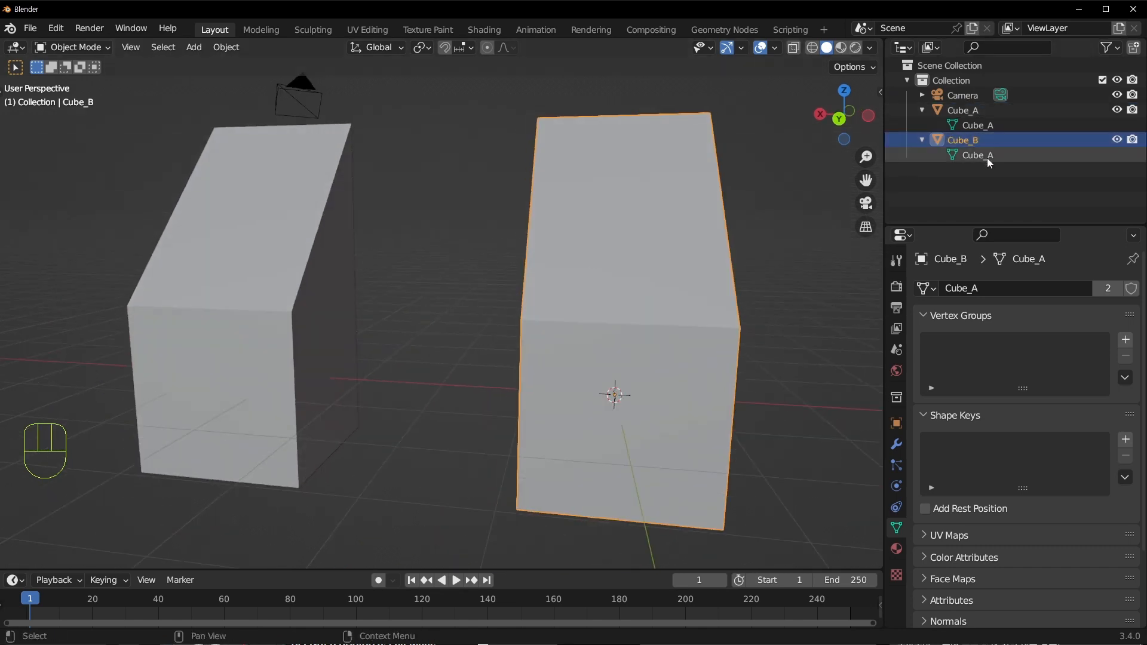
pyautogui.click(978, 125)
pyautogui.click(930, 286)
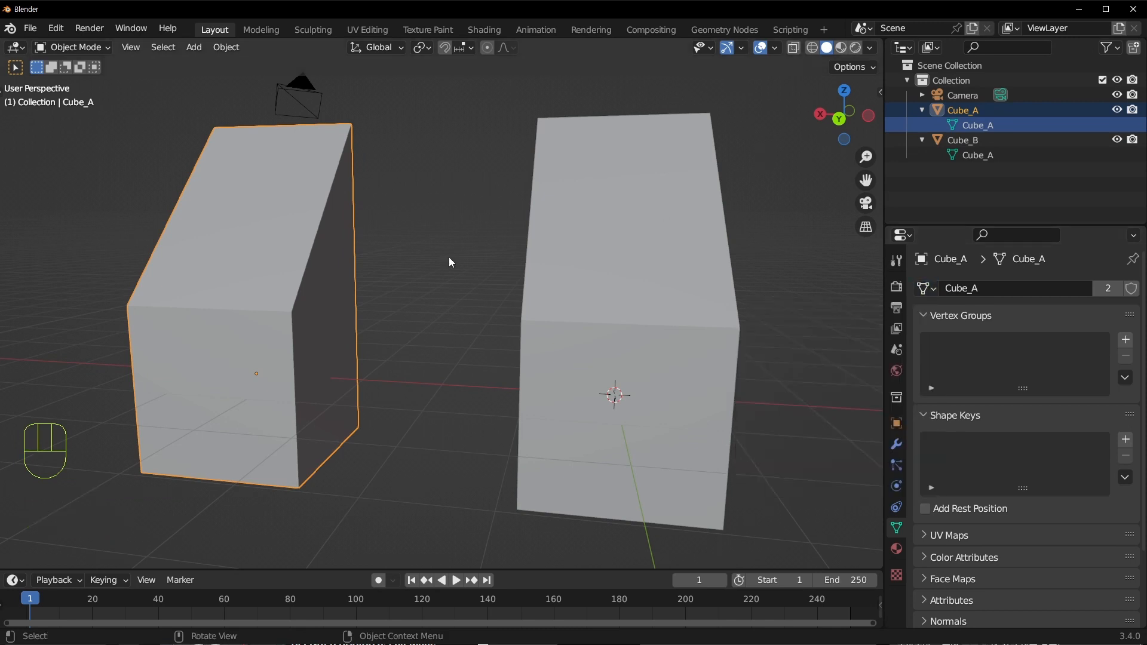
pyautogui.click(638, 309)
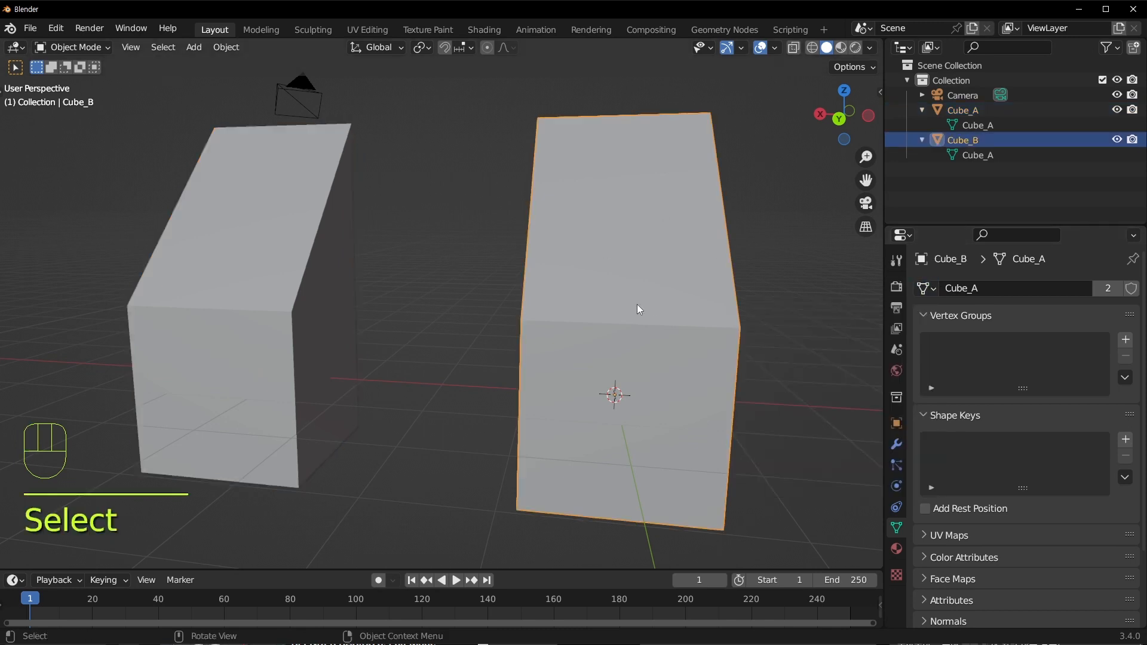
pyautogui.click(926, 288)
pyautogui.click(803, 328)
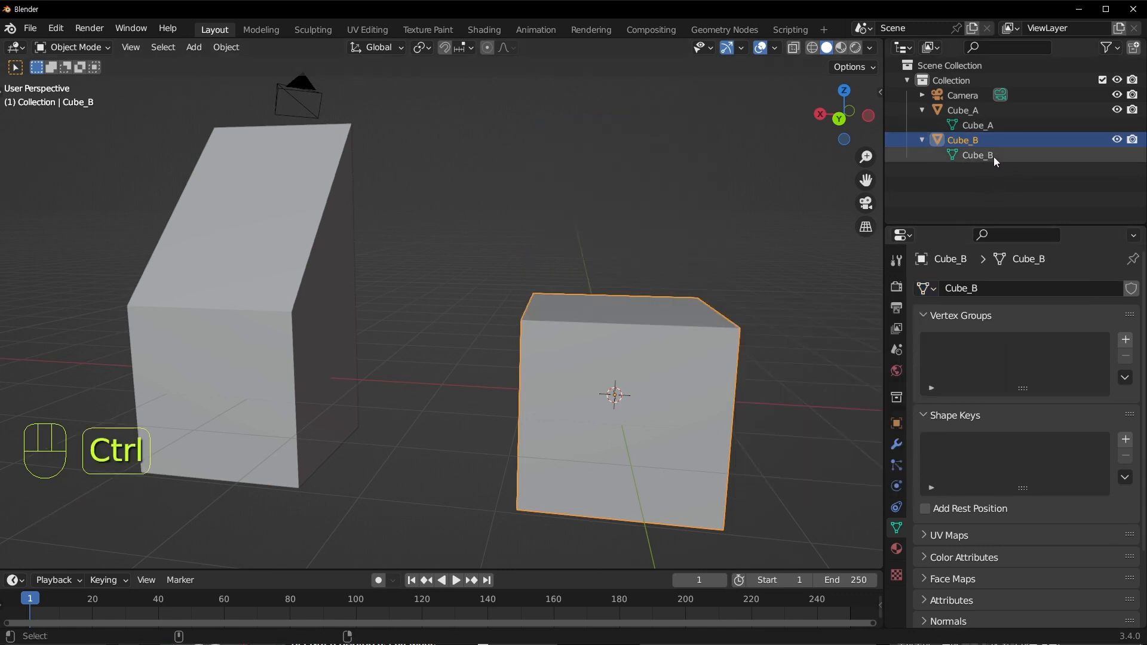
# Compare the two objects by selecting each, and assign the Cube_B mesh data to object Cube_A
pyautogui.click(316, 273)
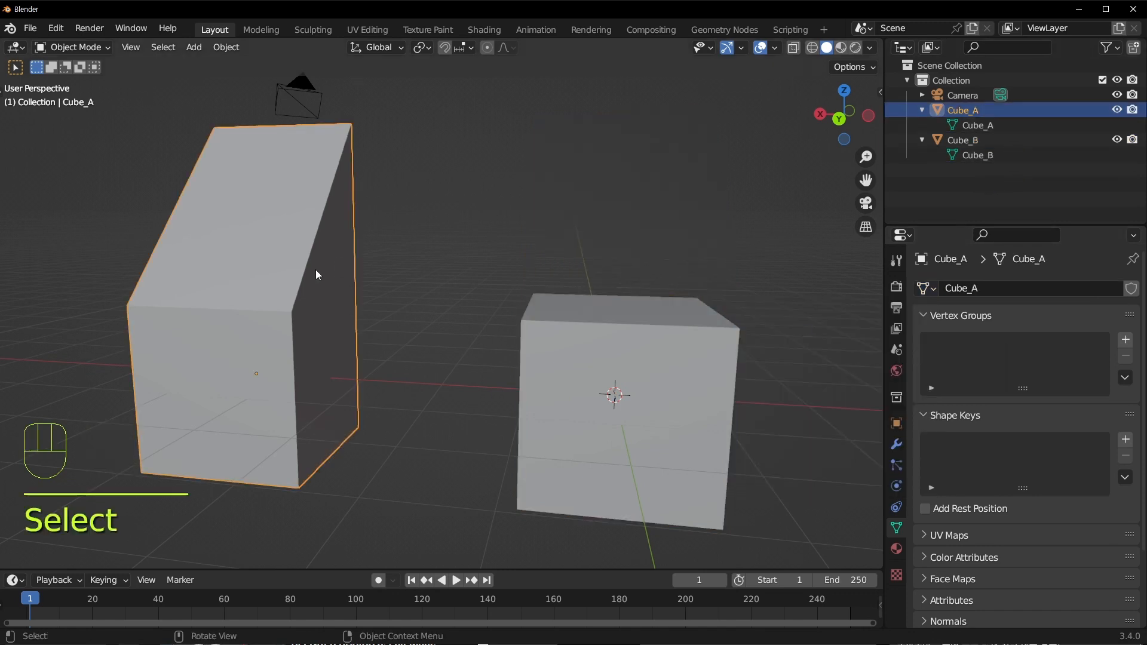
pyautogui.click(671, 357)
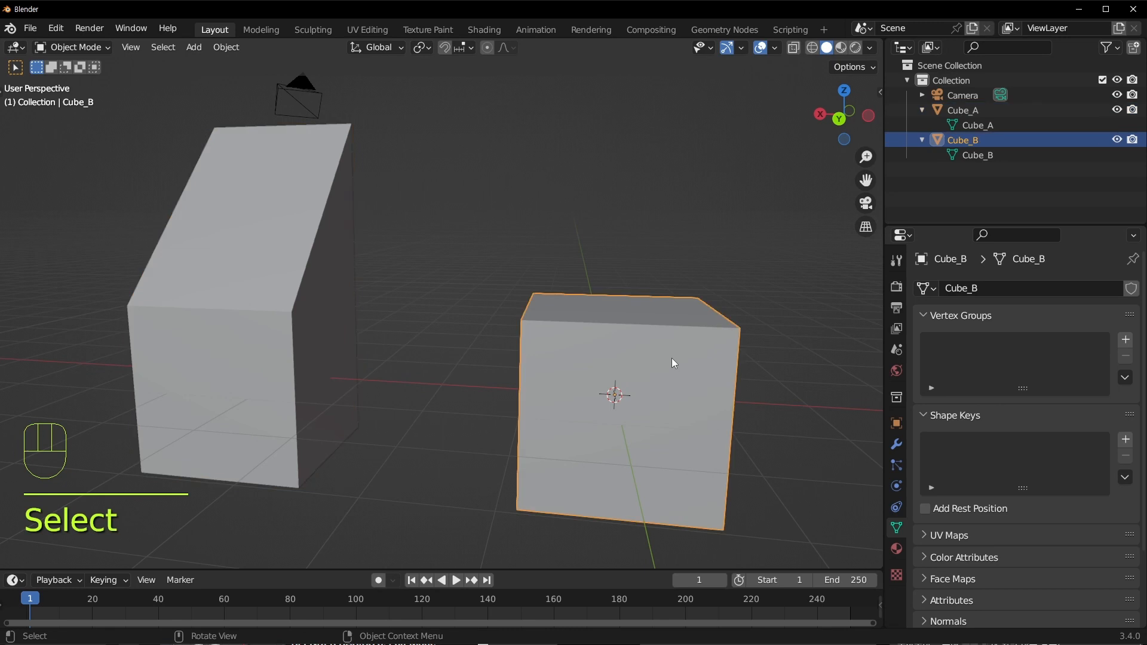
pyautogui.click(329, 286)
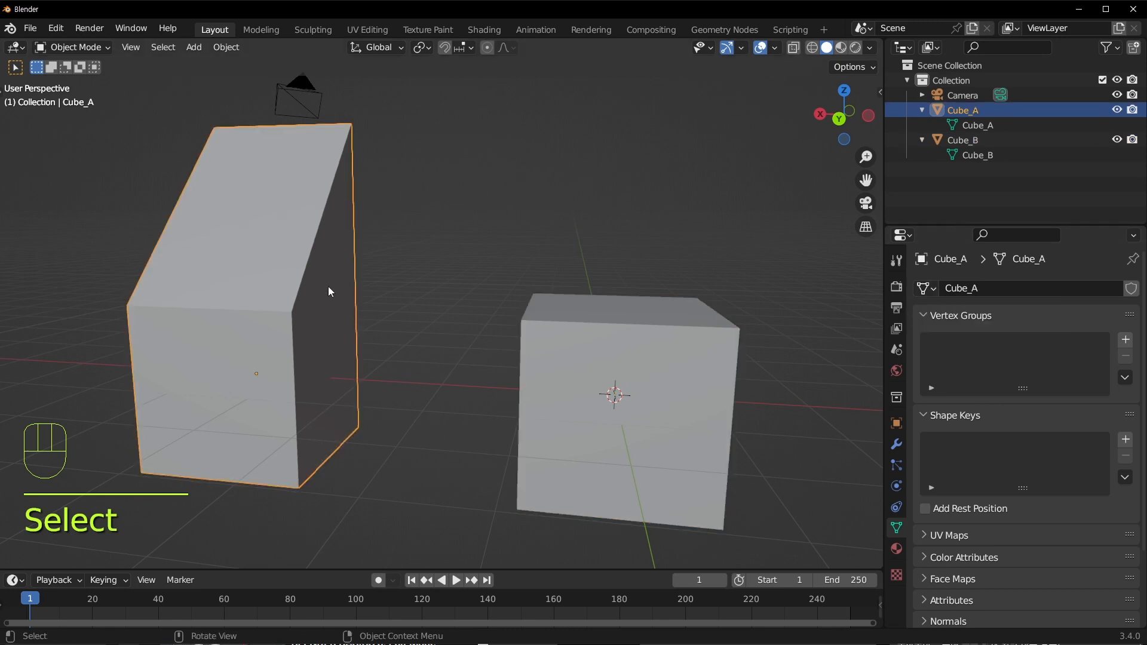
pyautogui.click(931, 290)
pyautogui.click(850, 328)
pyautogui.moveTo(682, 299); pyautogui.dragTo(716, 237, button='middle')
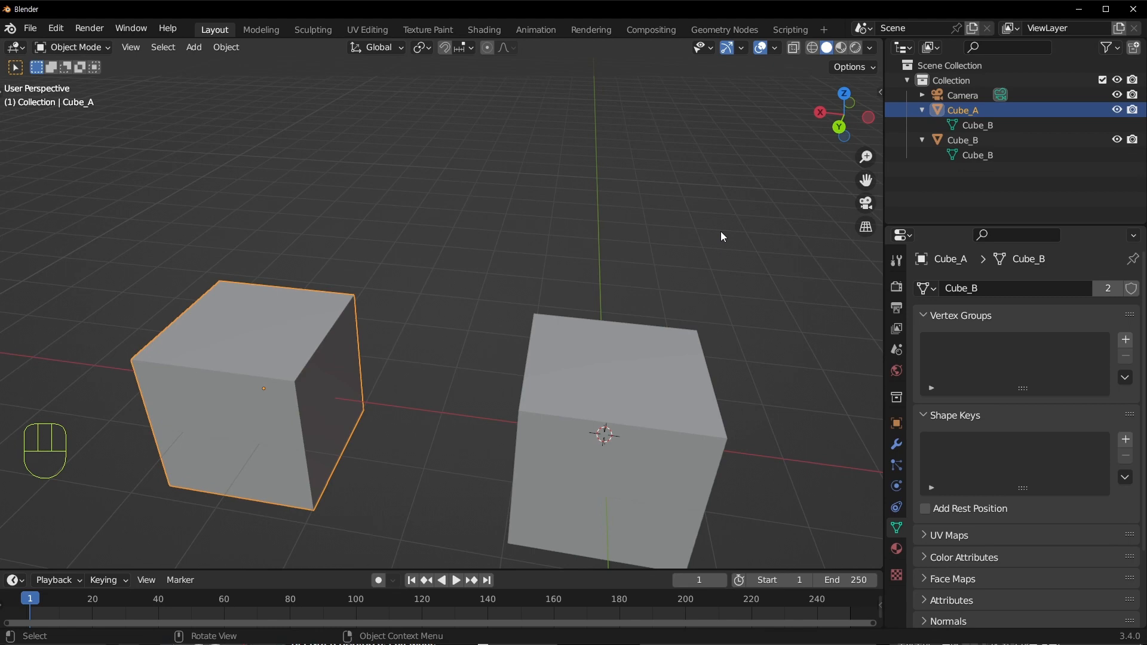
# Check object Cube_B's mesh data, and assign the Cube_A mesh data back to object Cube_A
pyautogui.scroll(-5, 721, 231)
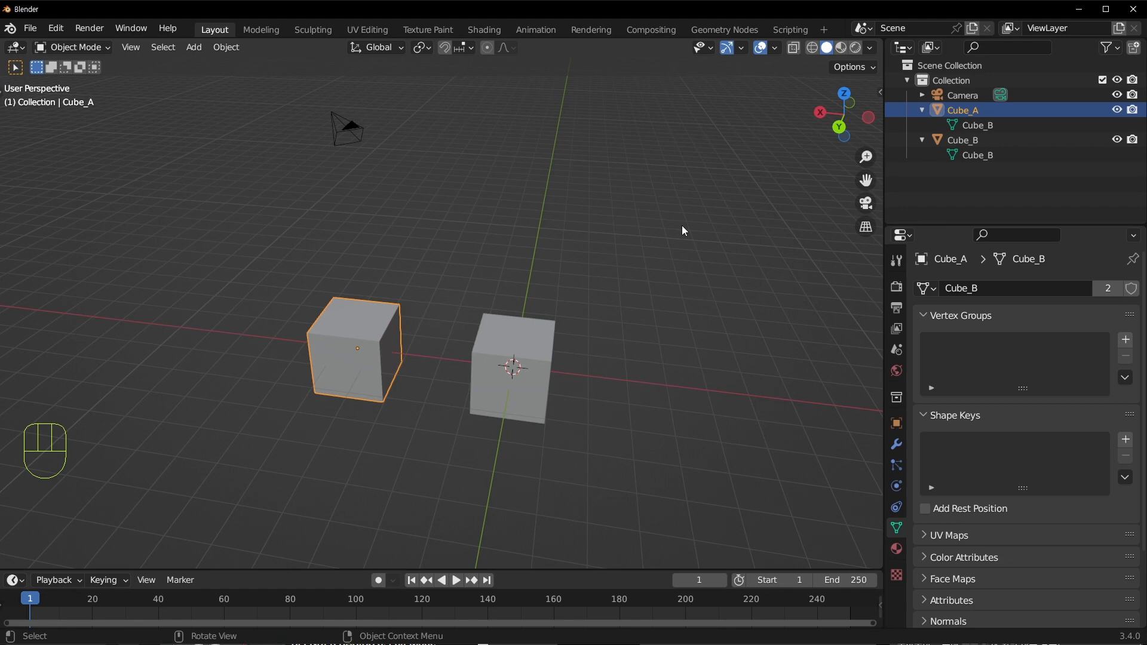
pyautogui.scroll(3, 541, 343)
pyautogui.click(542, 344)
pyautogui.keyDown('shift'); pyautogui.moveTo(619, 349); pyautogui.dragTo(511, 313, button='middle'); pyautogui.keyUp('shift')
pyautogui.click(985, 154)
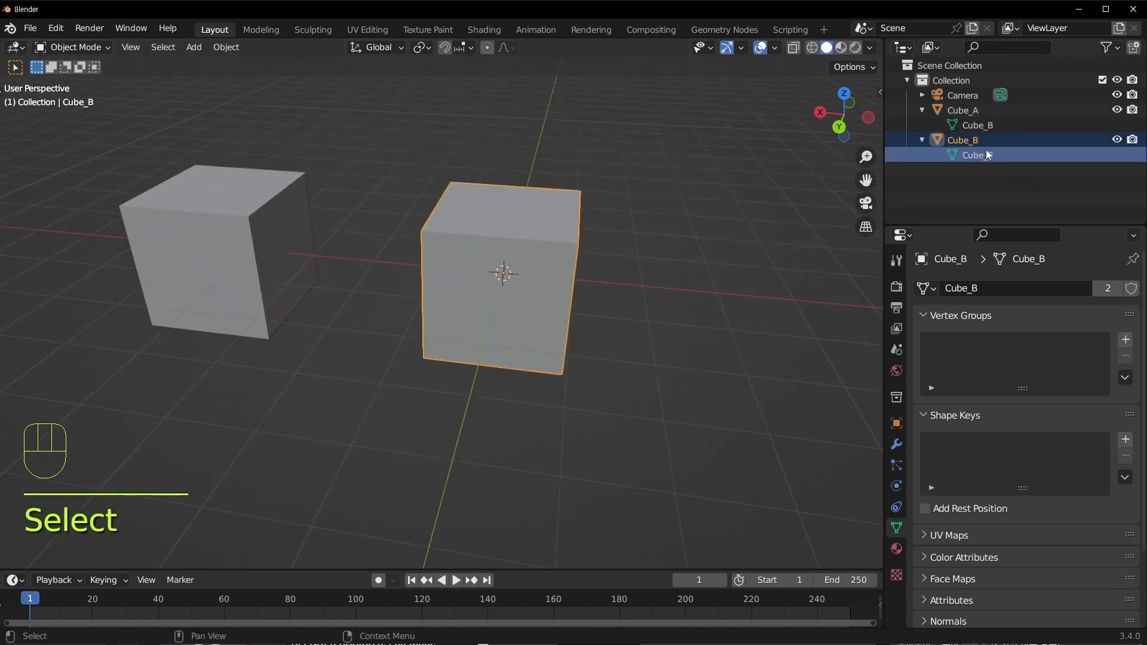
pyautogui.click(1016, 123)
pyautogui.click(928, 288)
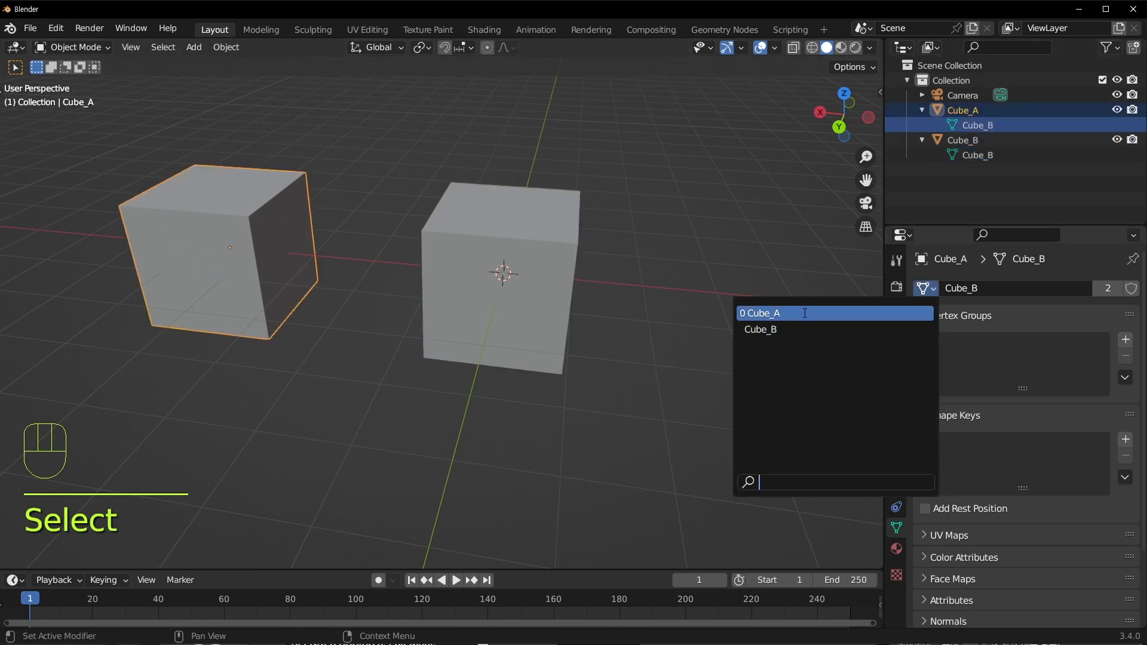
pyautogui.click(788, 310)
# Assign the Cube_A mesh data to object Cube_B so both objects share one mesh
pyautogui.click(984, 155)
pyautogui.click(969, 155)
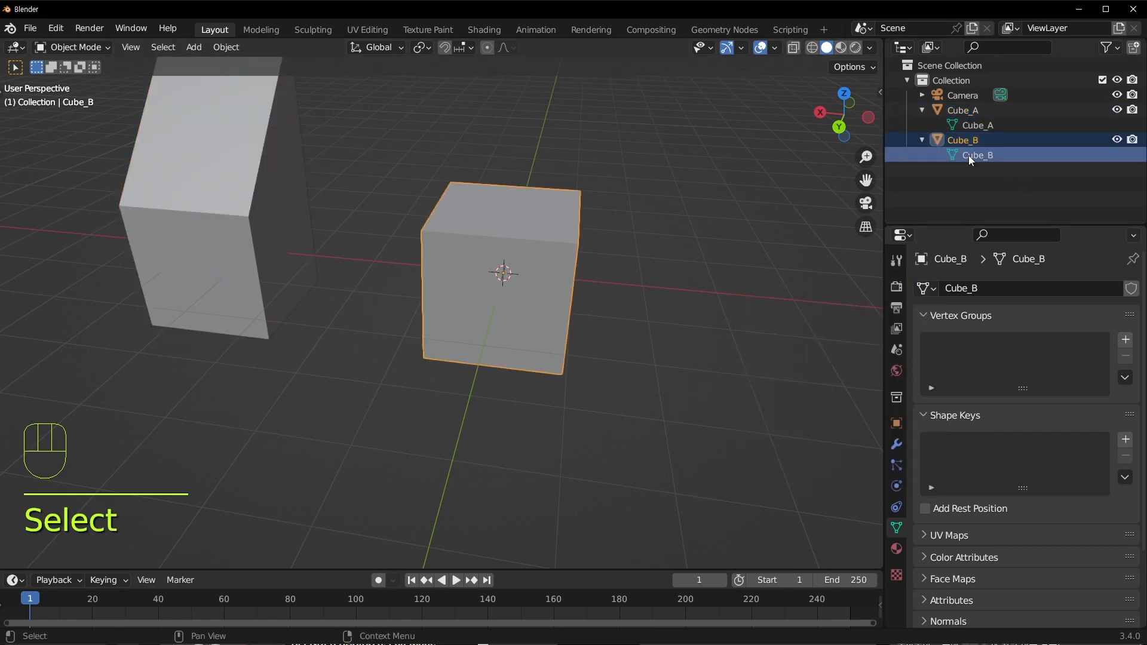
pyautogui.click(927, 288)
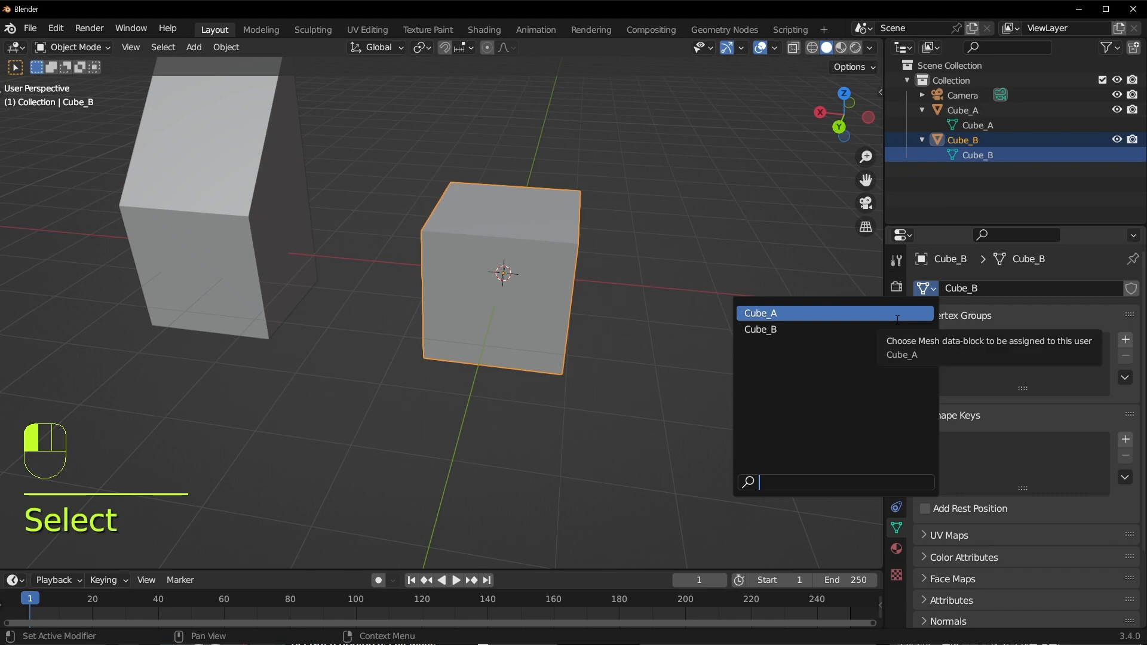
pyautogui.click(897, 319)
pyautogui.scroll(-4, 598, 256)
pyautogui.scroll(4, 573, 248)
pyautogui.click(717, 176)
pyautogui.keyDown('shift'); pyautogui.moveTo(738, 151); pyautogui.dragTo(683, 308, button='middle'); pyautogui.keyUp('shift')
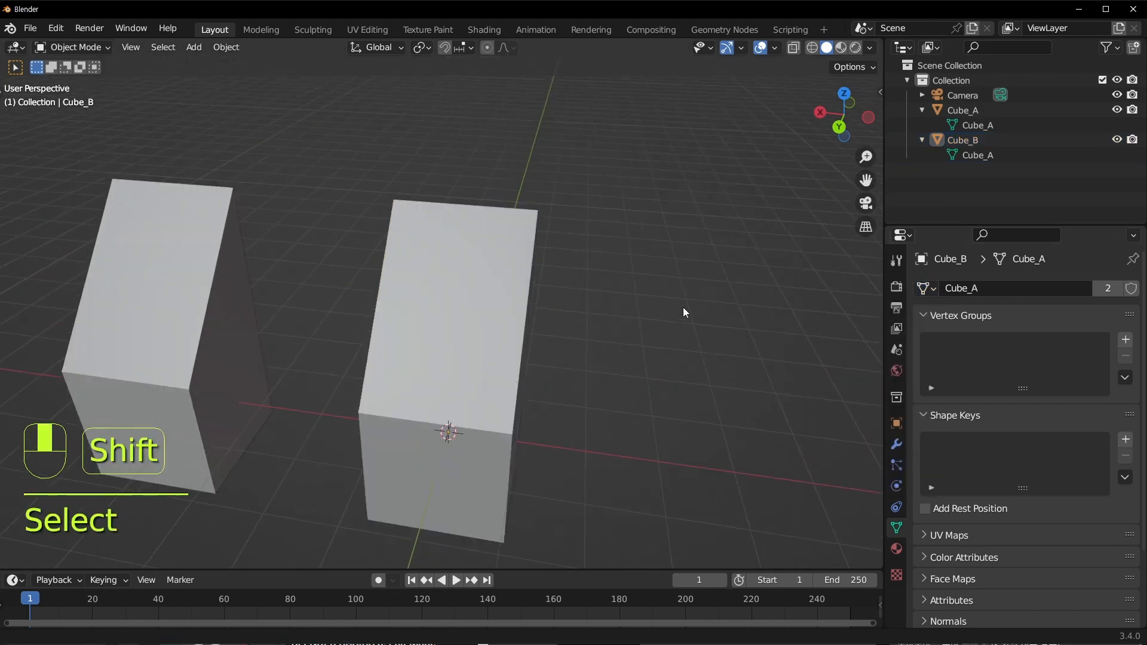
# Check which mesh data each sloped object uses and review the available mesh data-blocks for unused ones
pyautogui.click(500, 371)
pyautogui.keyDown('shift'); pyautogui.moveTo(499, 371); pyautogui.dragTo(561, 363, button='middle'); pyautogui.keyUp('shift')
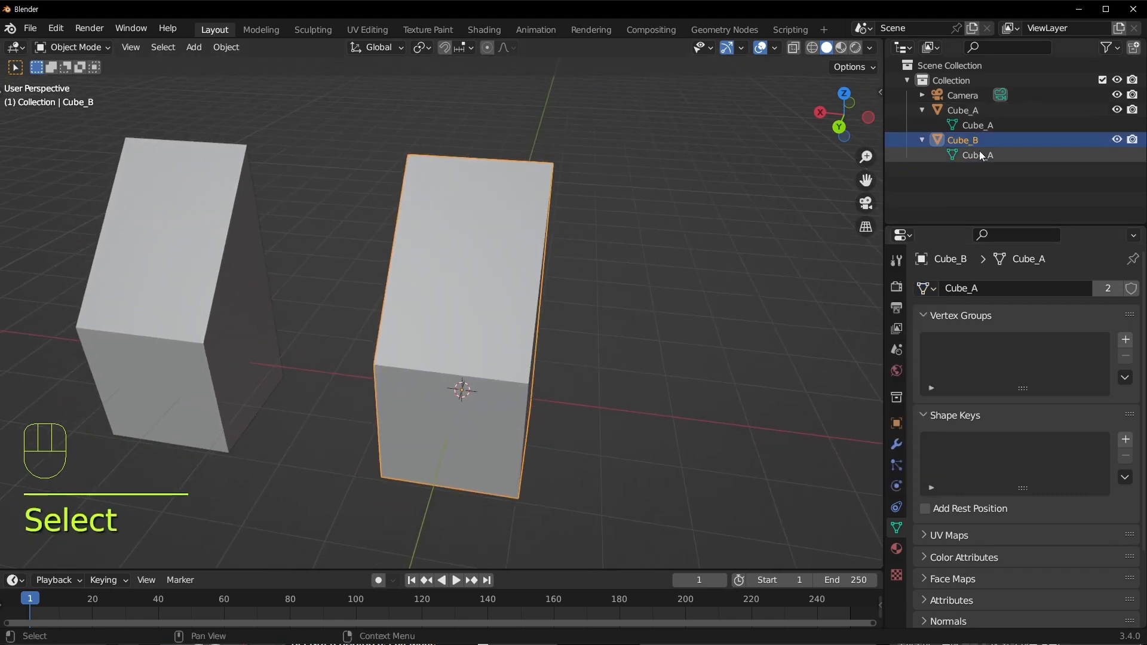
pyautogui.click(209, 245)
pyautogui.click(493, 281)
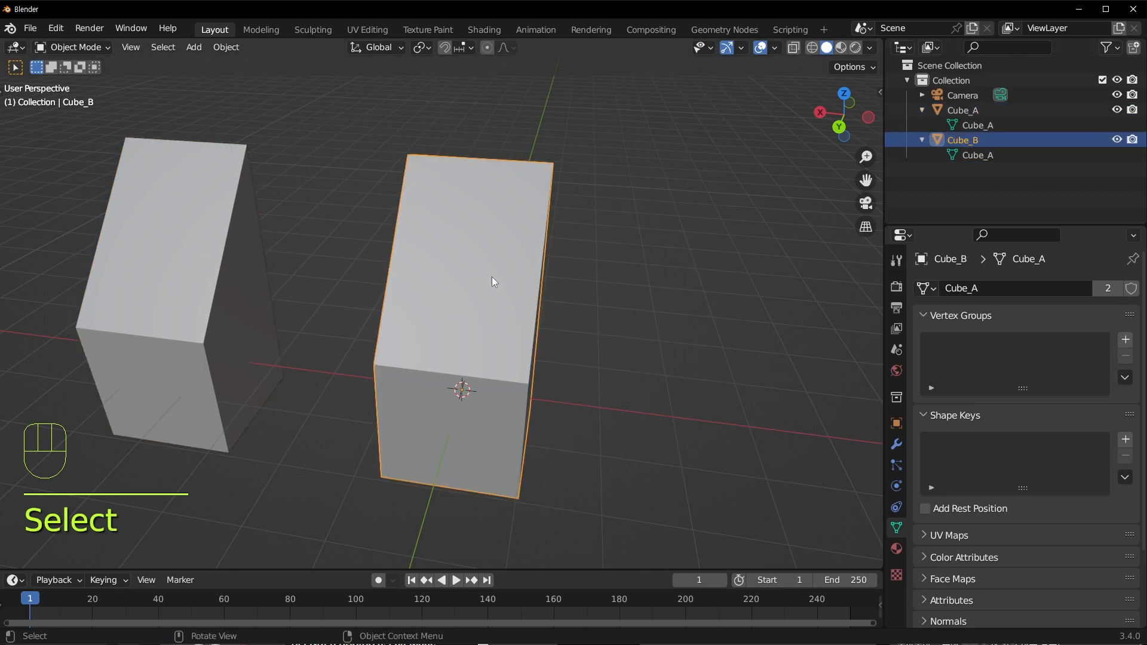
pyautogui.click(925, 289)
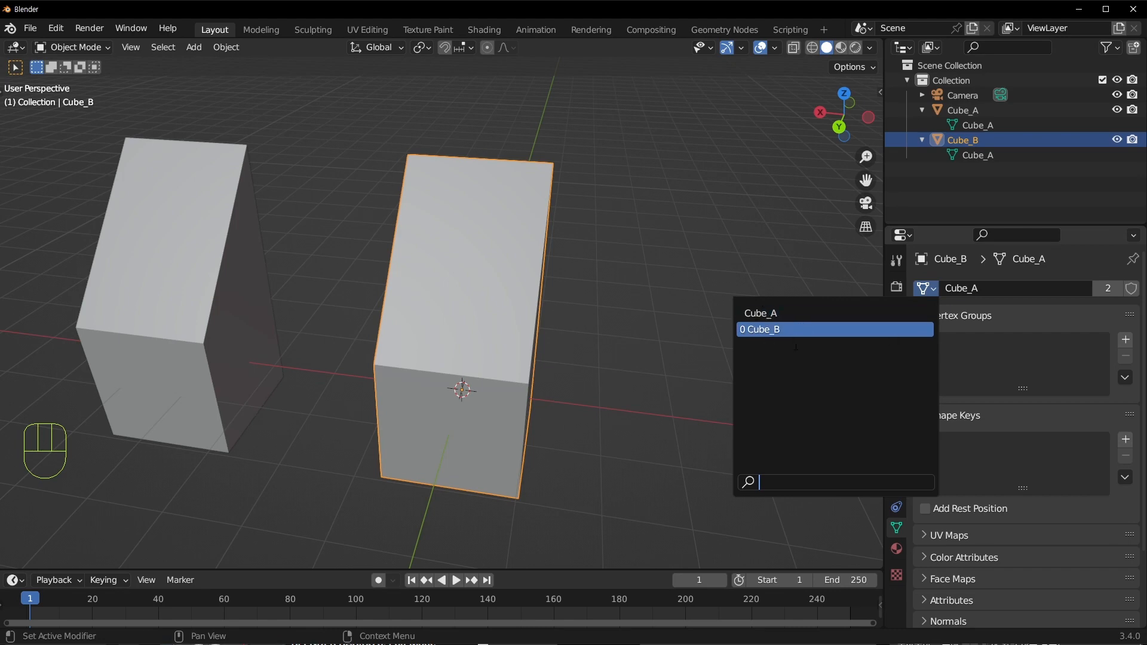
pyautogui.click(366, 235)
# Purge all unused data-blocks from the file and check the remaining meshes available to object Cube_B
pyautogui.click(33, 28)
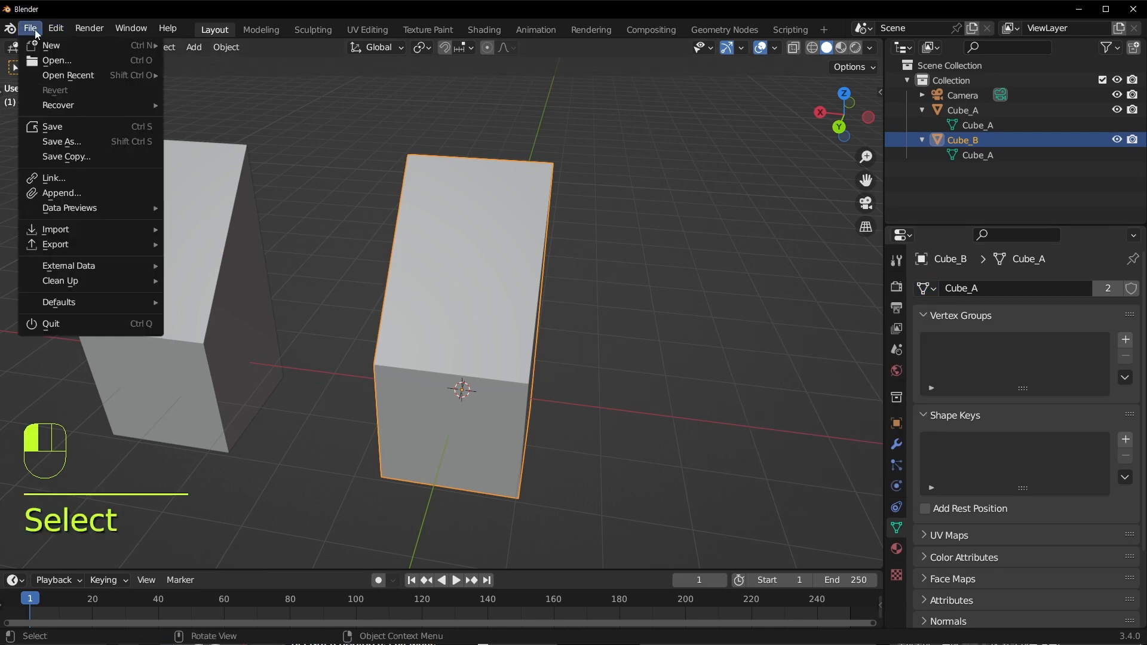
pyautogui.moveTo(108, 292)
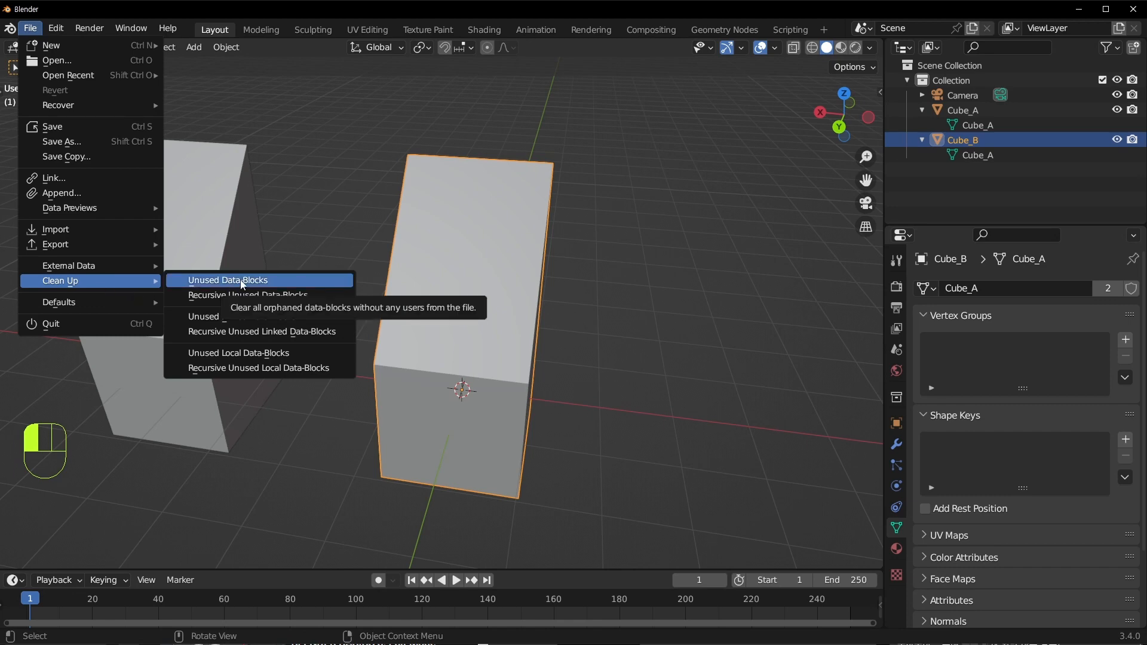
pyautogui.click(285, 281)
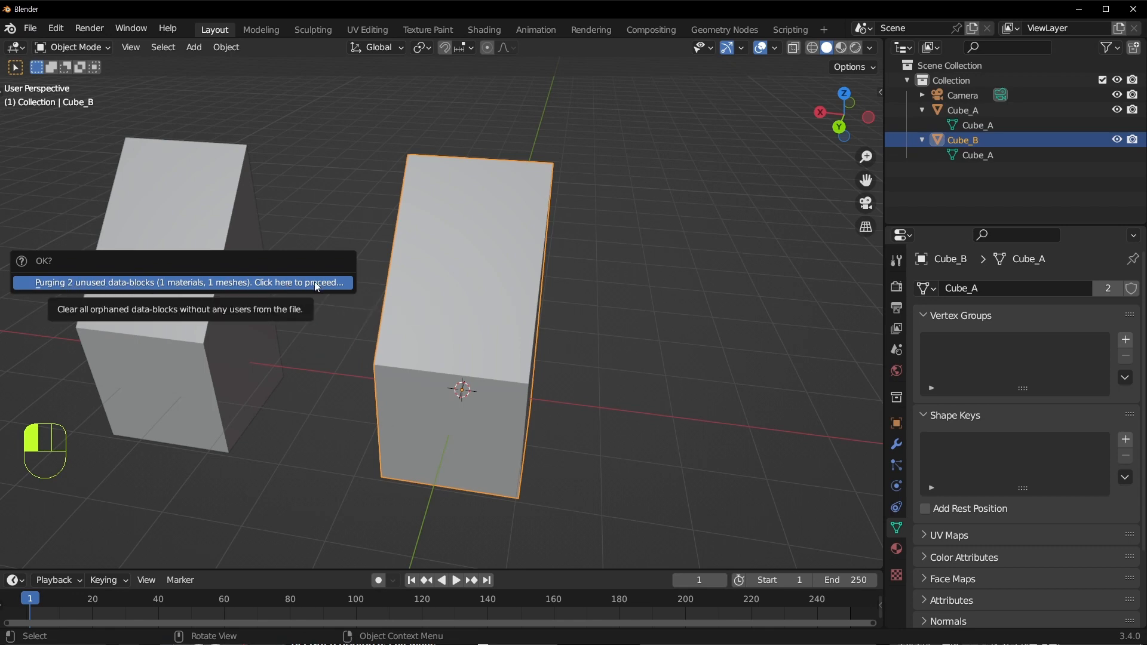
pyautogui.click(91, 289)
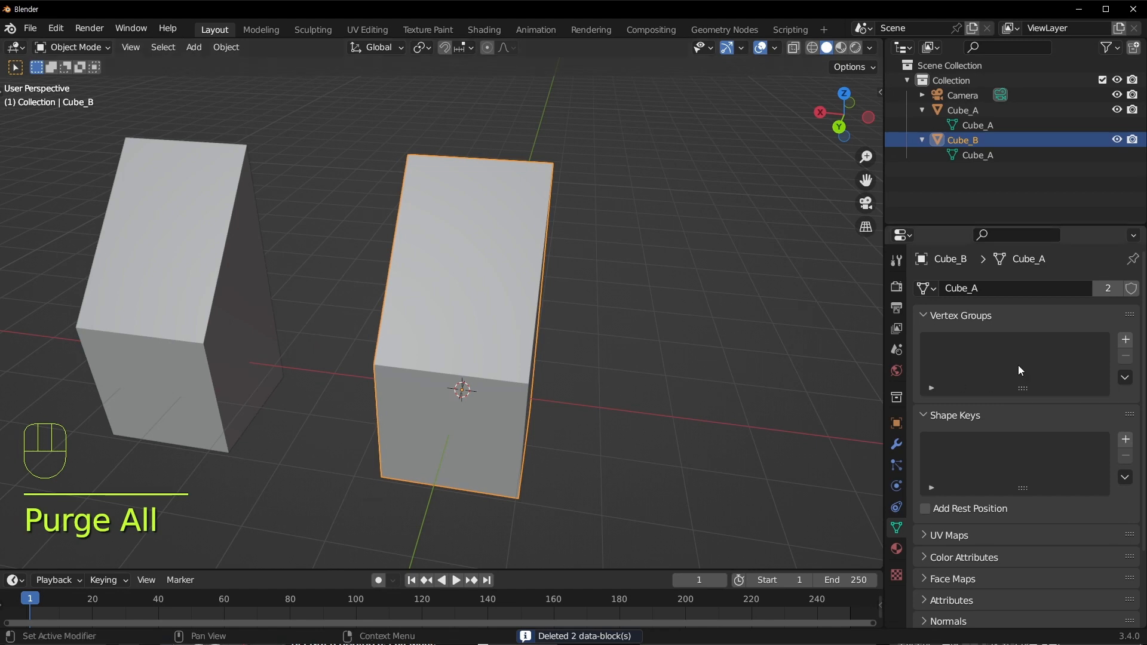
pyautogui.click(927, 288)
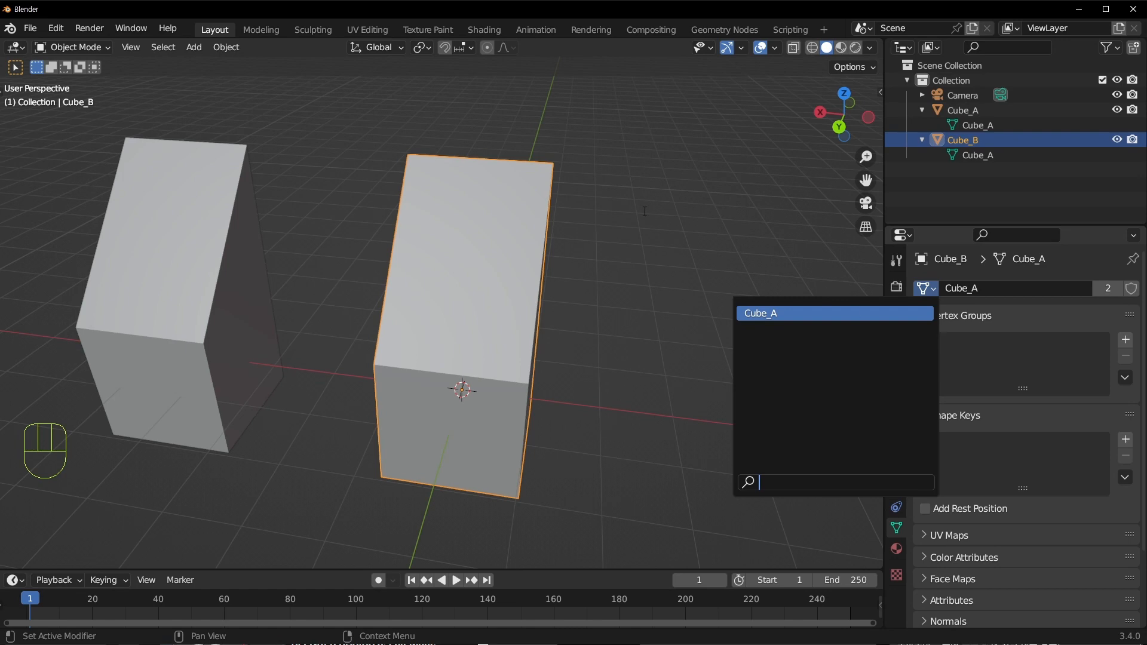
# Rename the mesh data shared by both objects as Cube_B
pyautogui.click(980, 159)
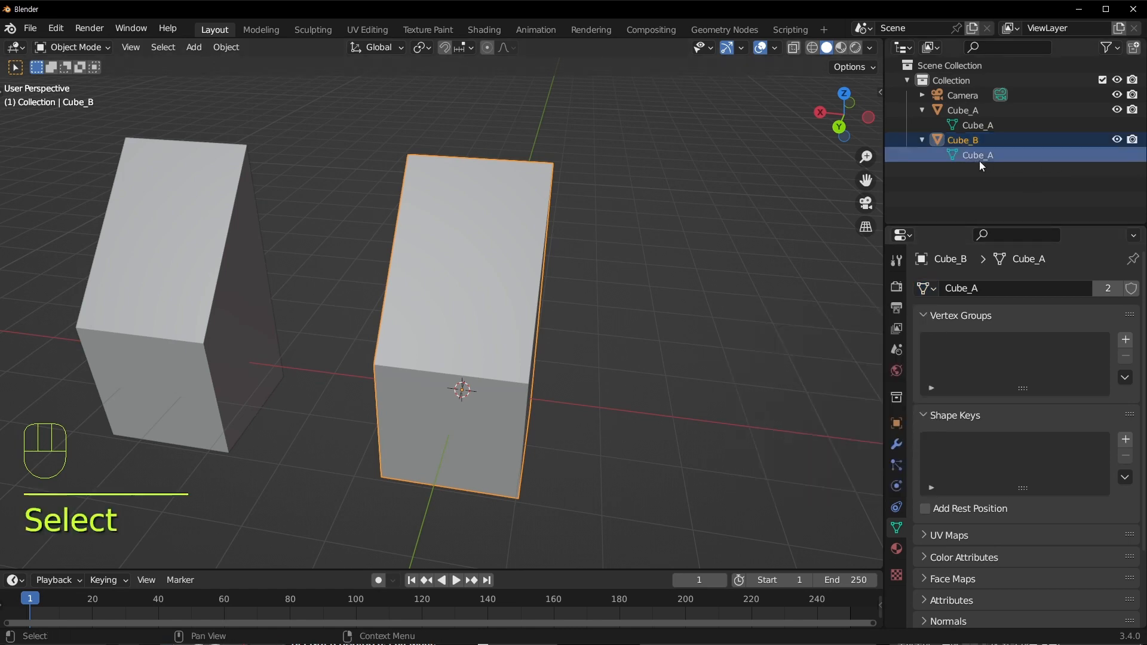
pyautogui.click(1003, 288)
pyautogui.press('End')
pyautogui.press('BackSpace')
pyautogui.write('B')
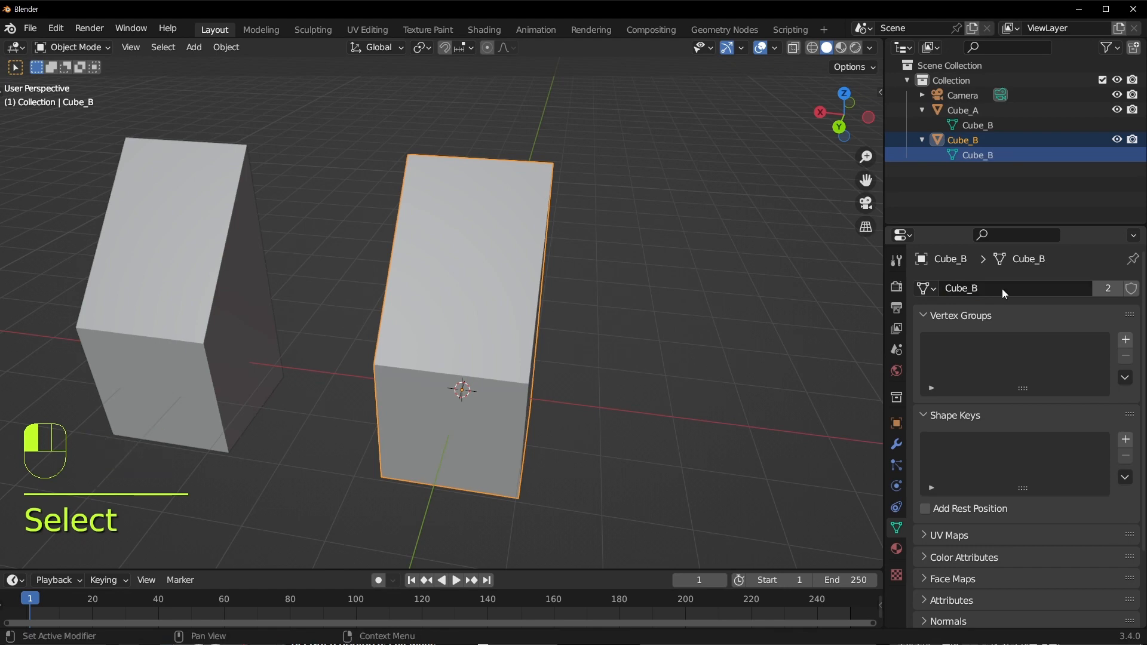
pyautogui.press('Return')
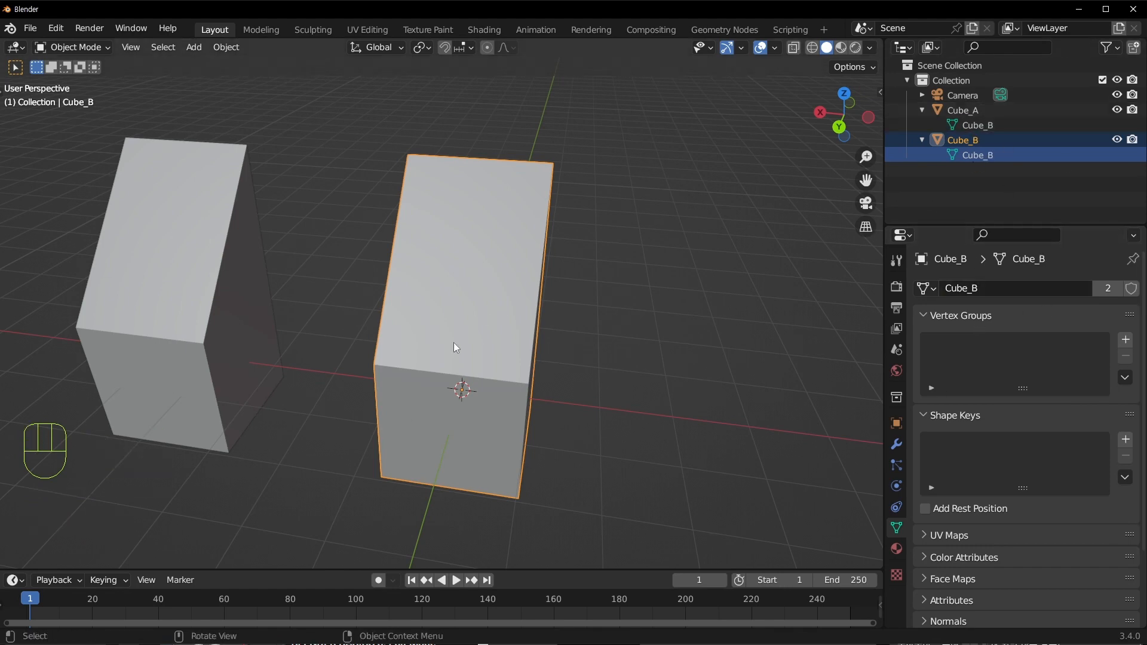
# Rename the mesh data shared by both objects as Cube_A
pyautogui.click(1007, 294)
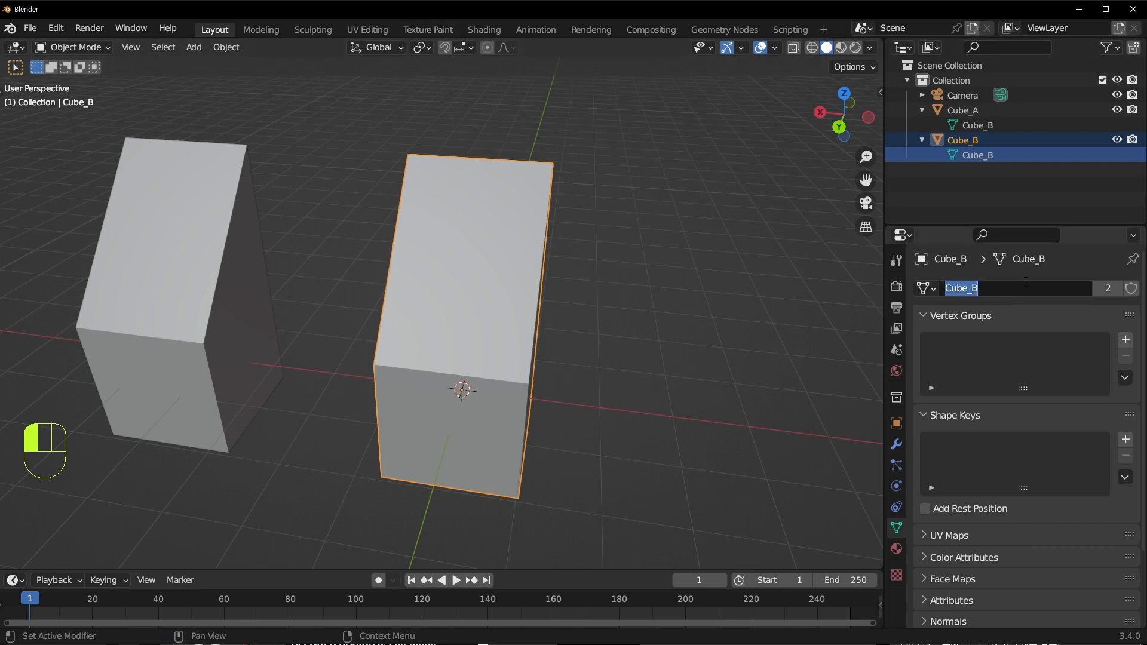
pyautogui.press('BackSpace')
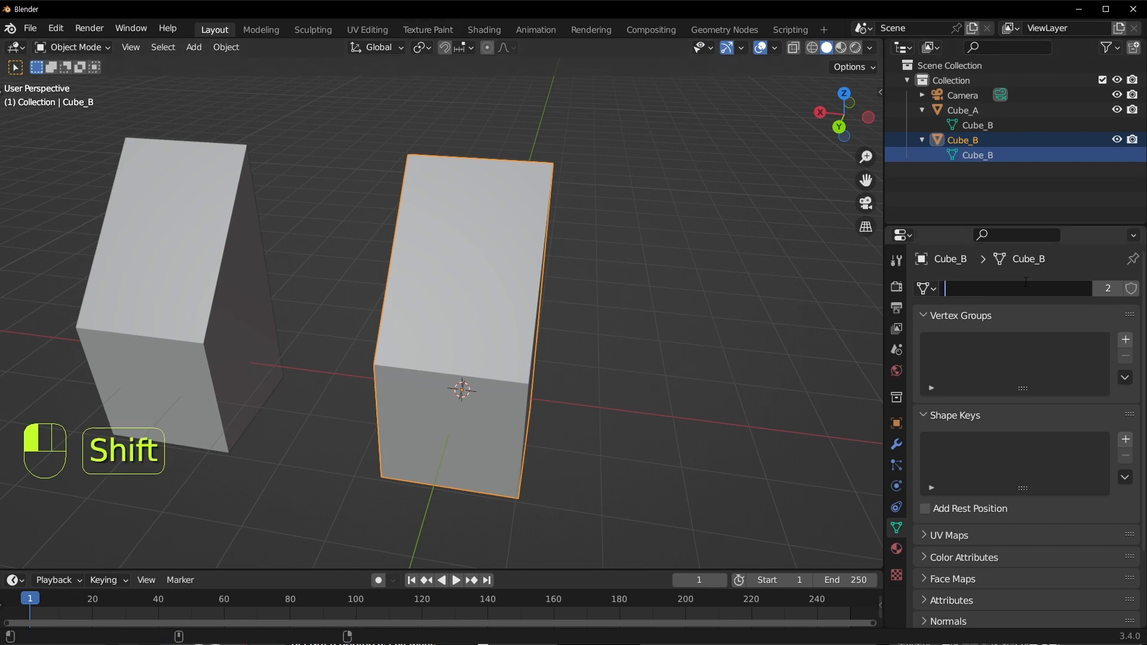
pyautogui.write('CUbe')
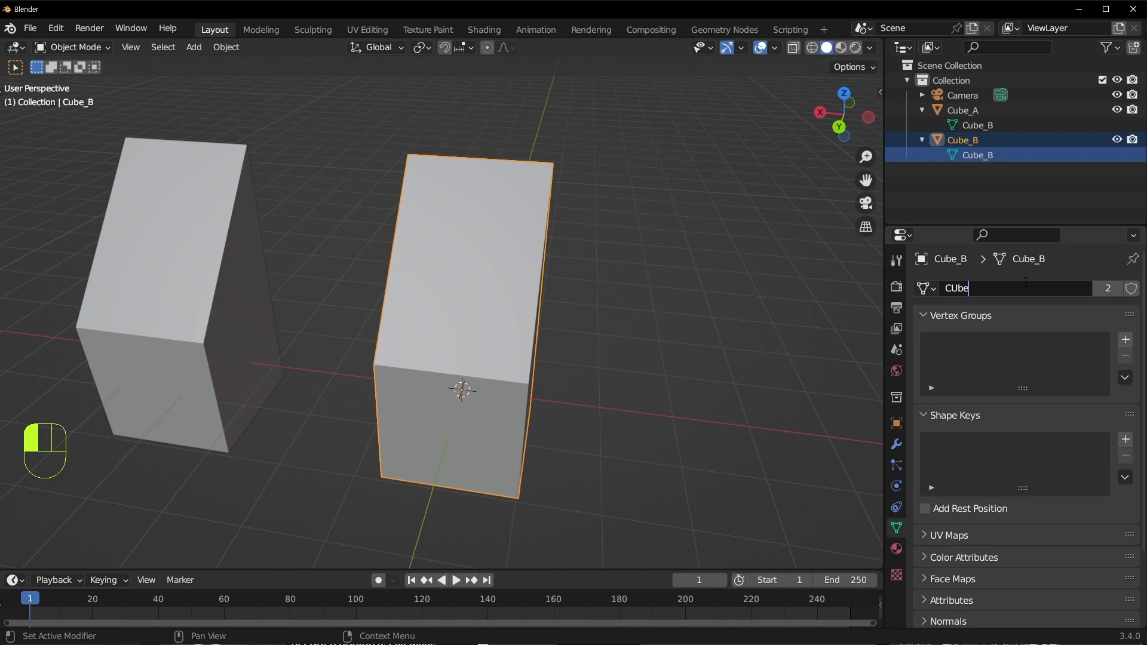
pyautogui.press('BackSpace')
pyautogui.press('BackSpace')
pyautogui.press('BackSpace')
pyautogui.write('ube_A')
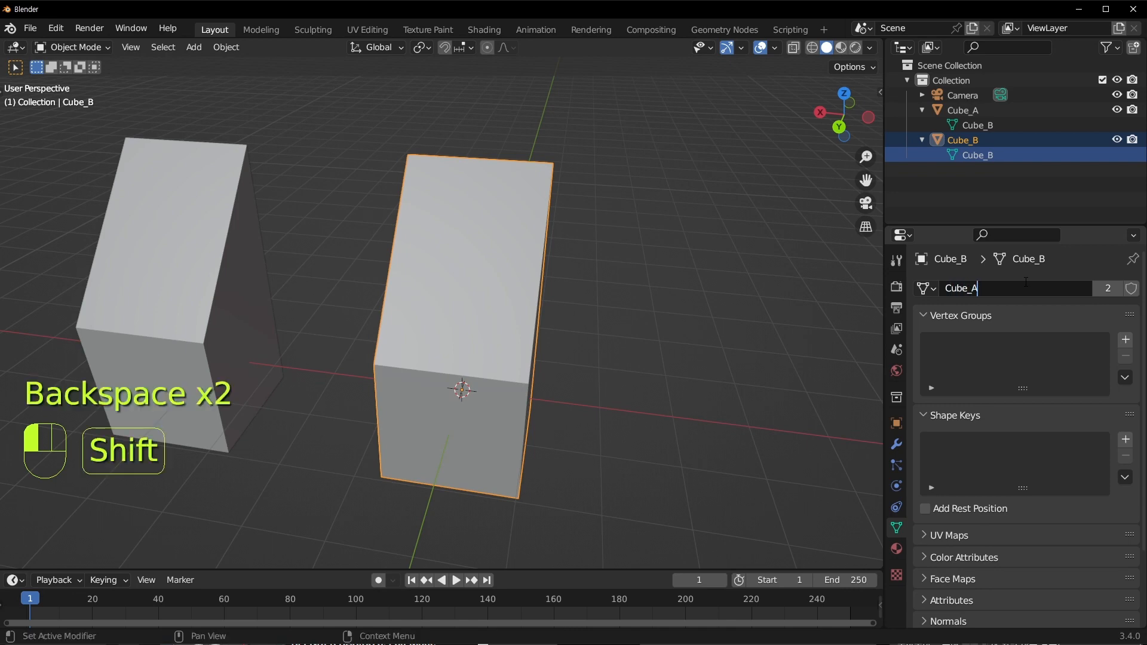
pyautogui.press('Return')
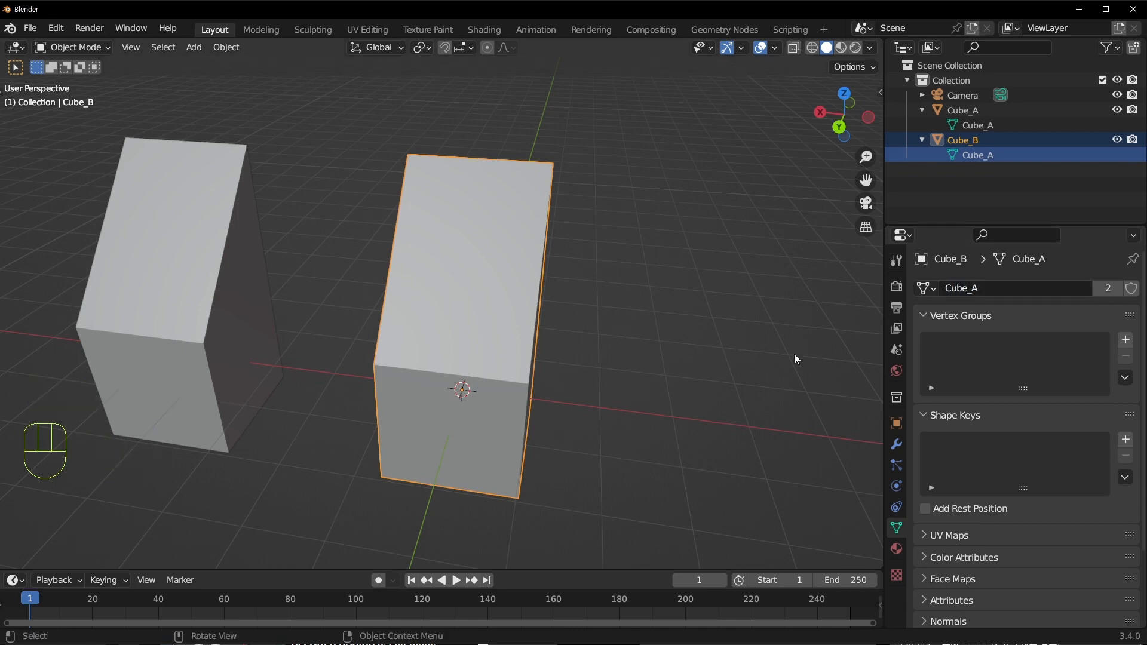
# Delete object Cube_B and add a new default cube mesh in its place
pyautogui.click(585, 370)
pyautogui.click(498, 366)
pyautogui.press('x')
pyautogui.click(509, 363)
pyautogui.hotkey('shift', 'a')
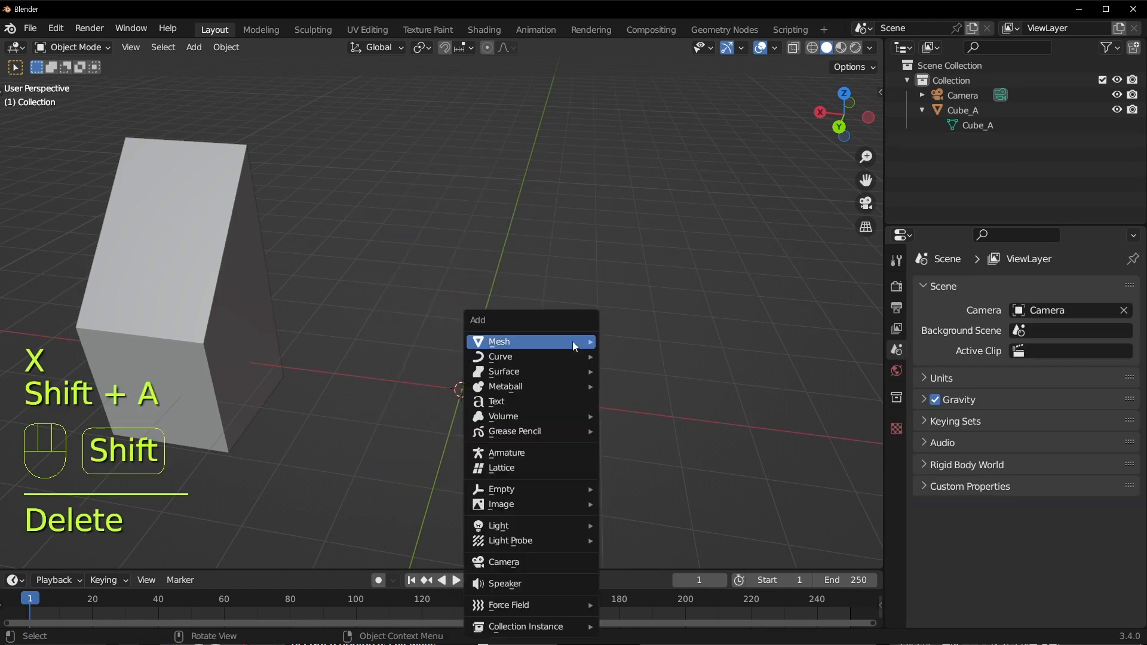
pyautogui.moveTo(572, 342)
pyautogui.click(716, 361)
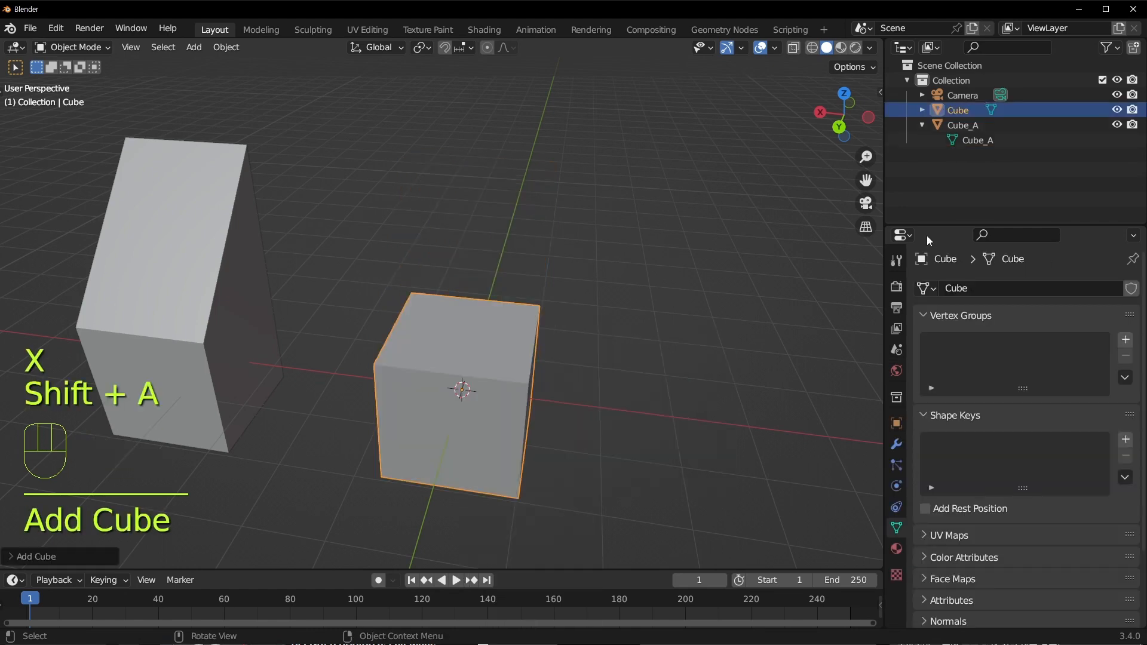
# Rename both the new cube object and its mesh data as Cube_B
pyautogui.doubleClick(967, 112)
pyautogui.click(974, 112)
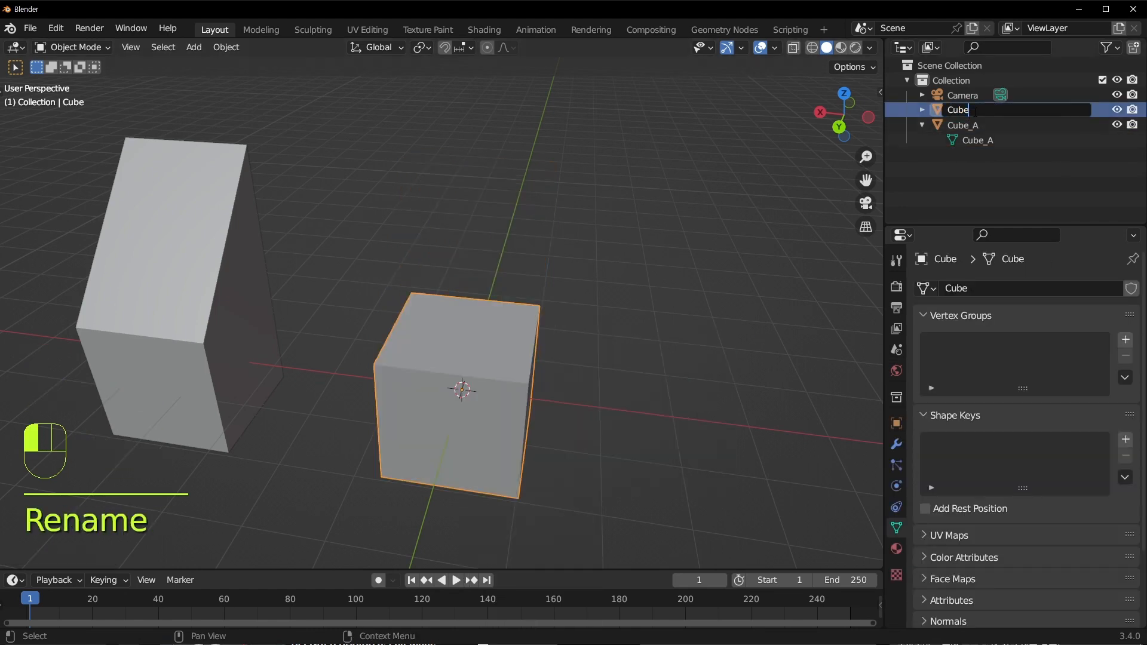
pyautogui.write('_B')
pyautogui.press('Return')
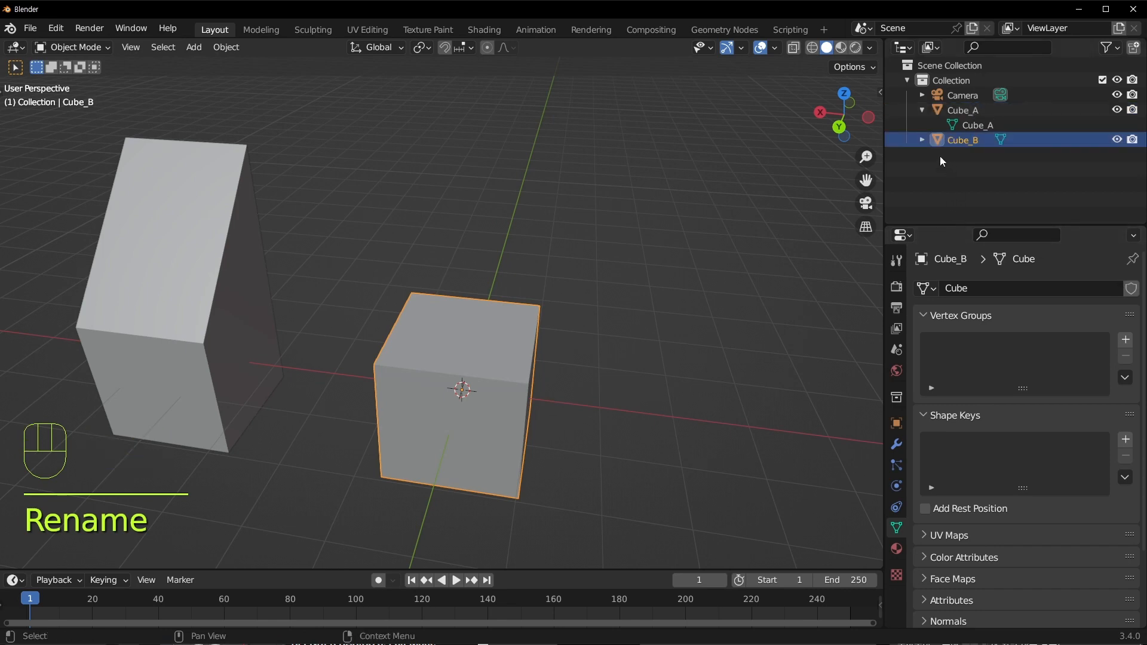
pyautogui.click(920, 140)
pyautogui.doubleClick(976, 153)
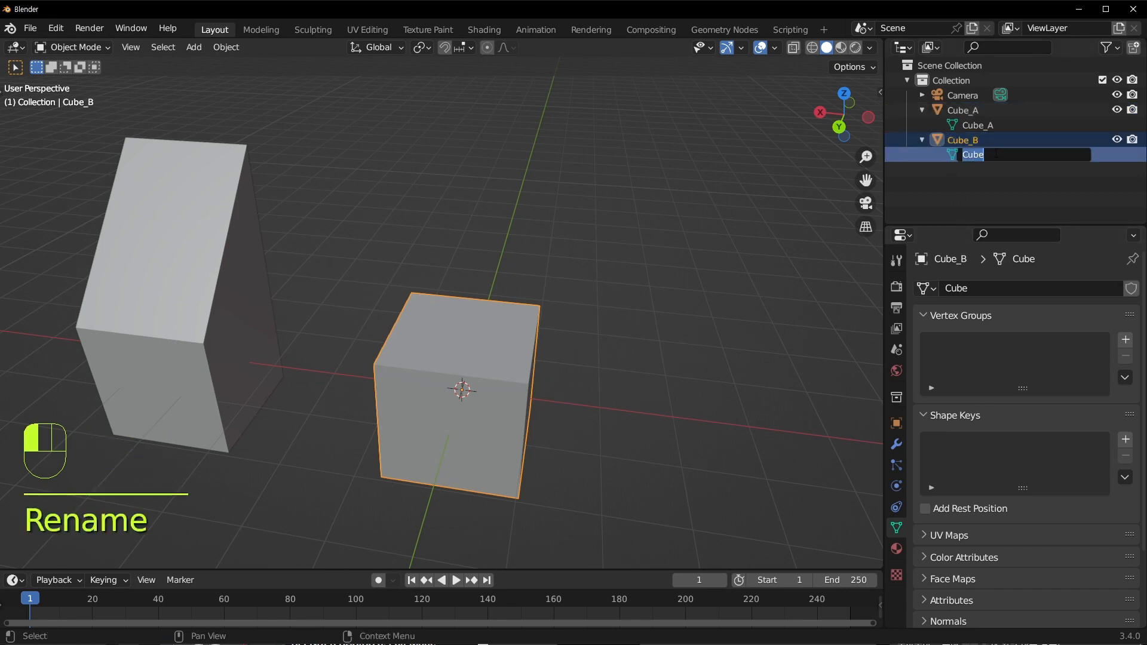
pyautogui.click(996, 154)
pyautogui.write('_B')
pyautogui.press('Return')
# Review the mesh data-blocks available to object Cube_B and assign the Cube_A mesh to it
pyautogui.click(589, 401)
pyautogui.moveTo(594, 401); pyautogui.dragTo(598, 358, button='middle')
pyautogui.click(522, 350)
pyautogui.click(926, 288)
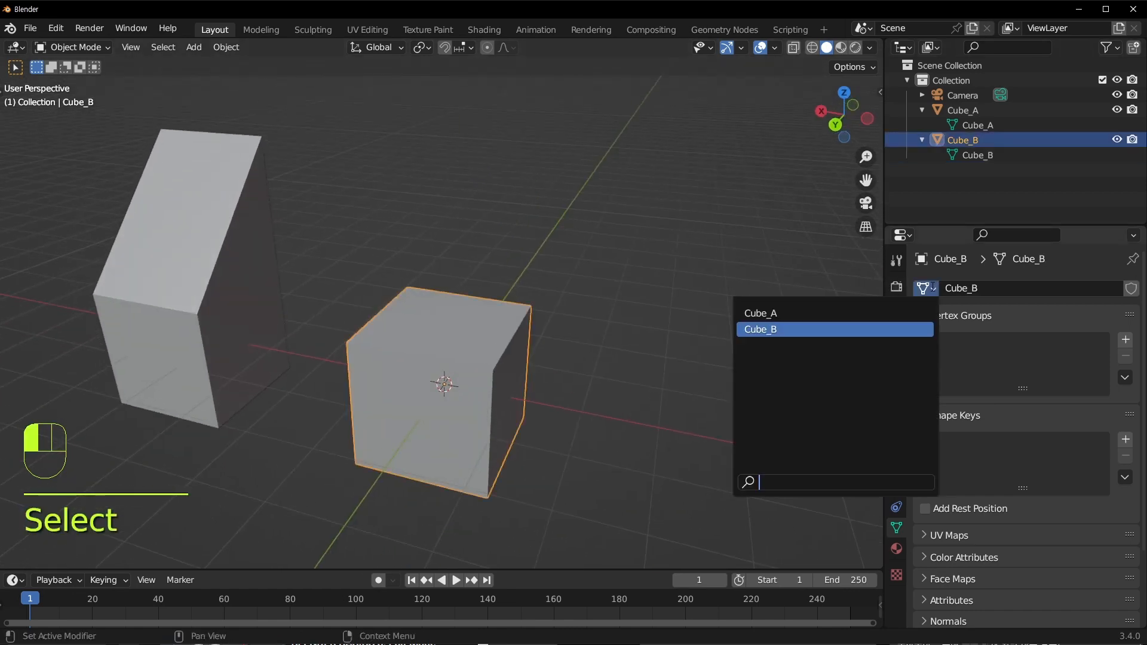
pyautogui.click(404, 348)
pyautogui.click(518, 326)
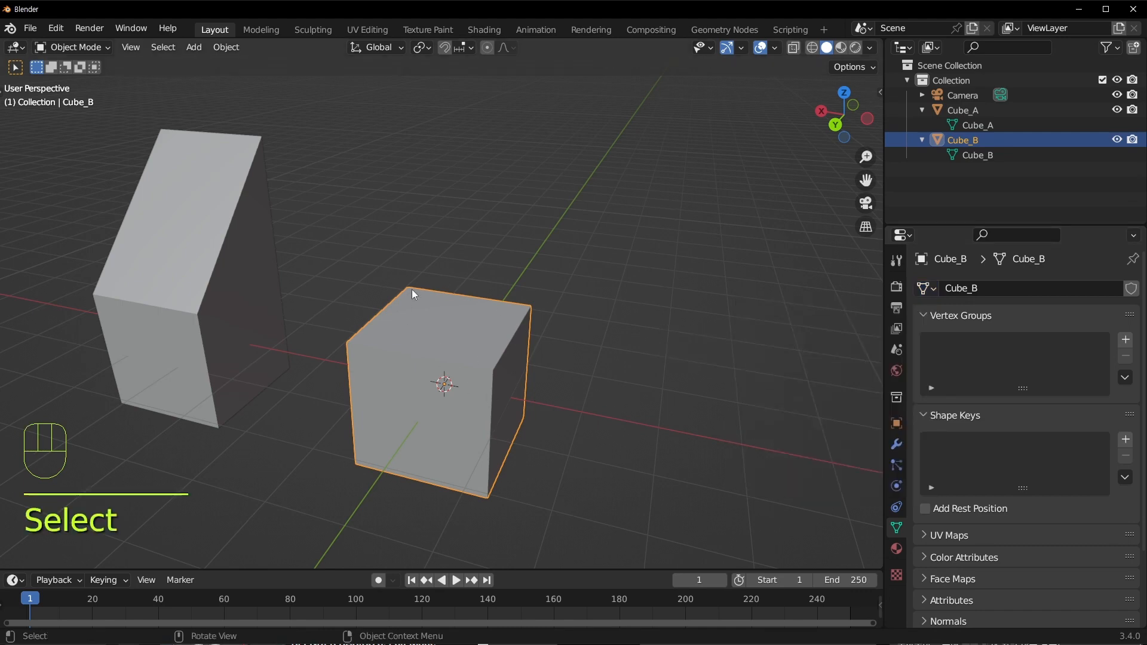
pyautogui.moveTo(521, 335); pyautogui.dragTo(517, 341, button='middle')
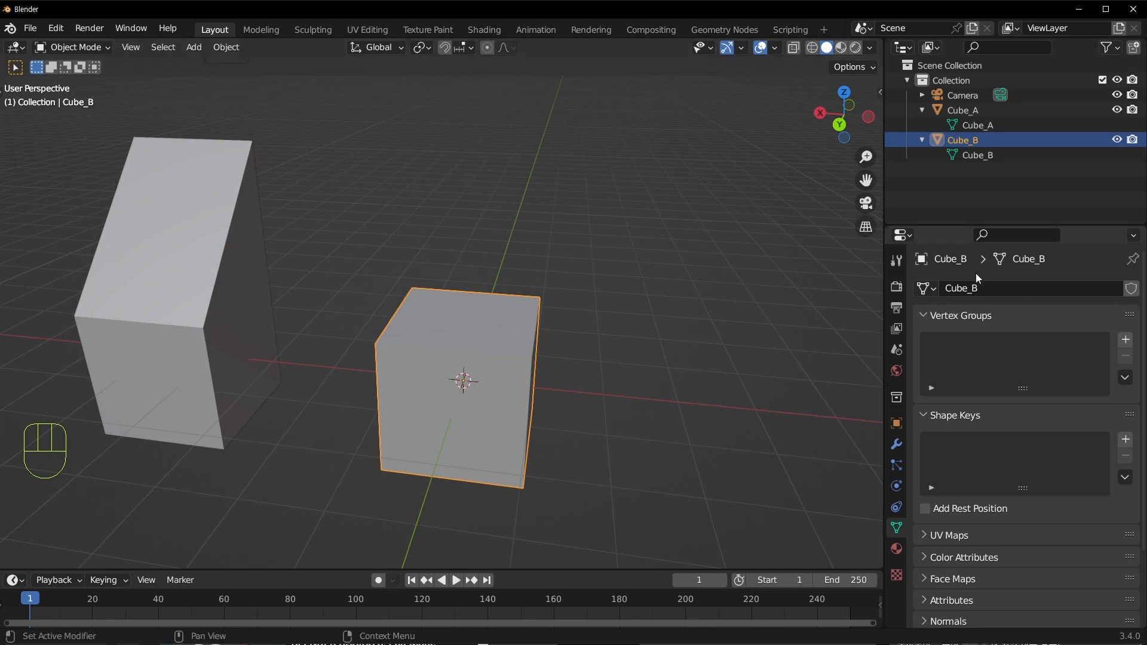
pyautogui.click(927, 288)
pyautogui.click(759, 310)
pyautogui.scroll(-2, 687, 328)
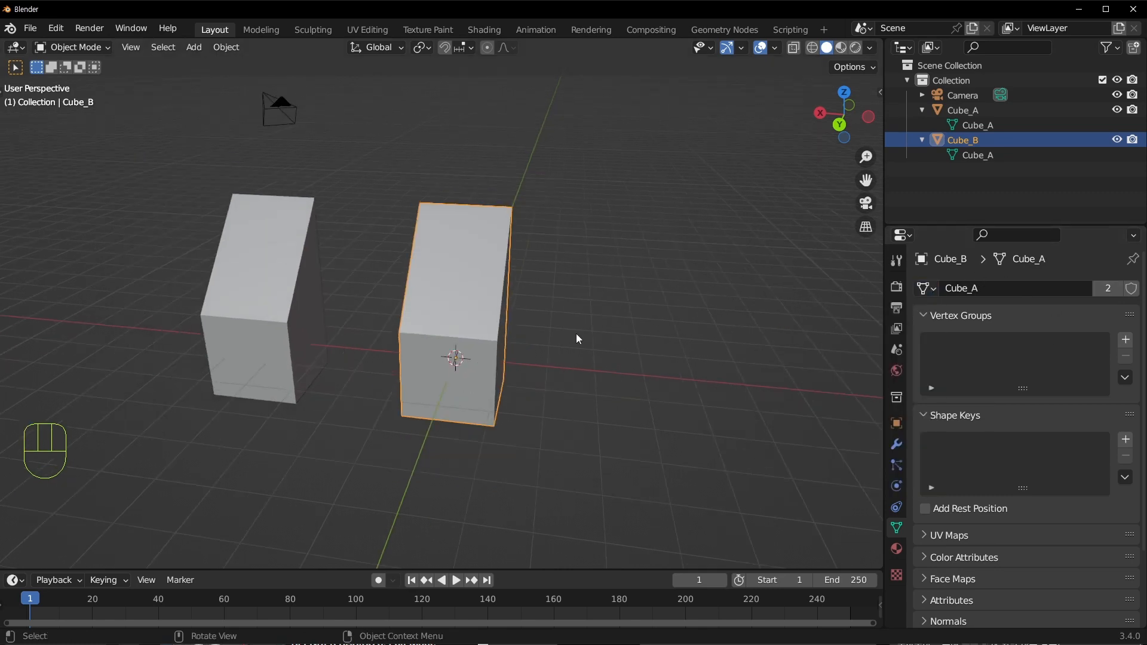
# Delete object Cube_B from the scene, keeping only the sloped object Cube_A
pyautogui.click(571, 335)
pyautogui.click(472, 335)
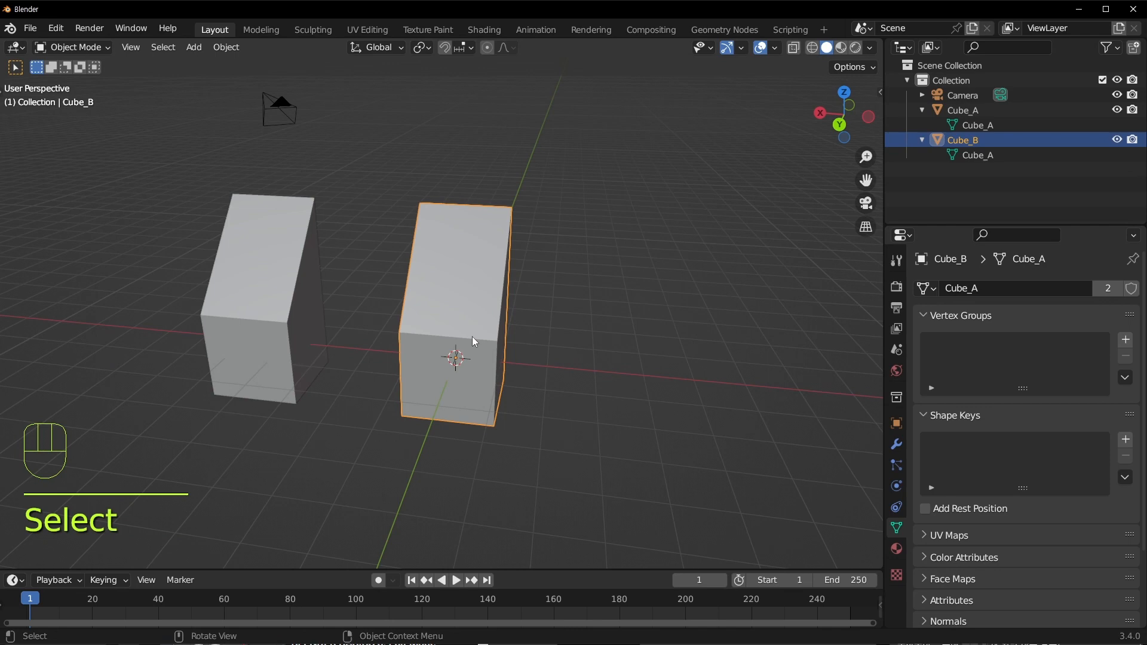
pyautogui.press('x')
pyautogui.click(485, 344)
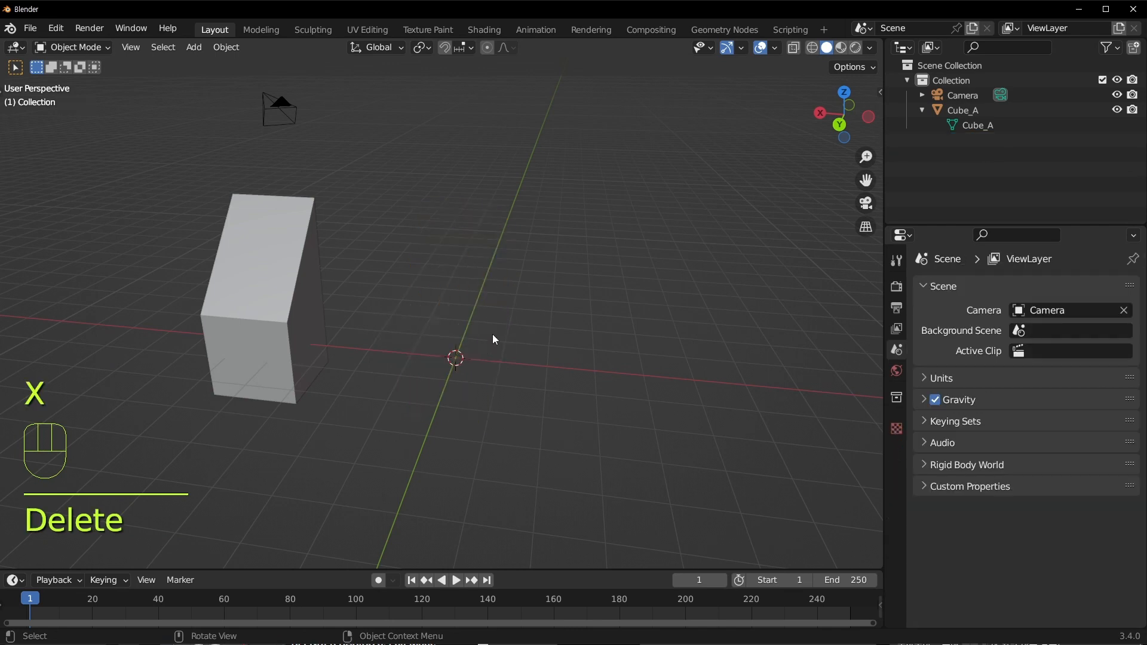
# Assign the Cube_B mesh data to object Cube_A, clear the object's location and display its transform values
pyautogui.scroll(1, 640, 249)
pyautogui.click(260, 298)
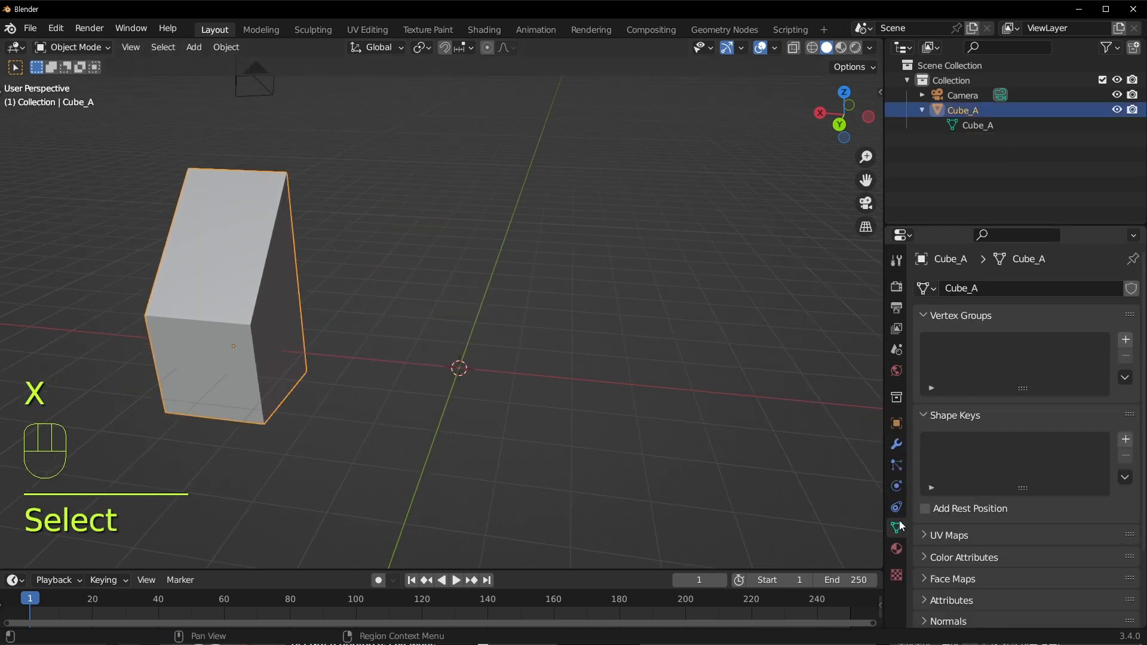
pyautogui.click(927, 289)
pyautogui.click(818, 329)
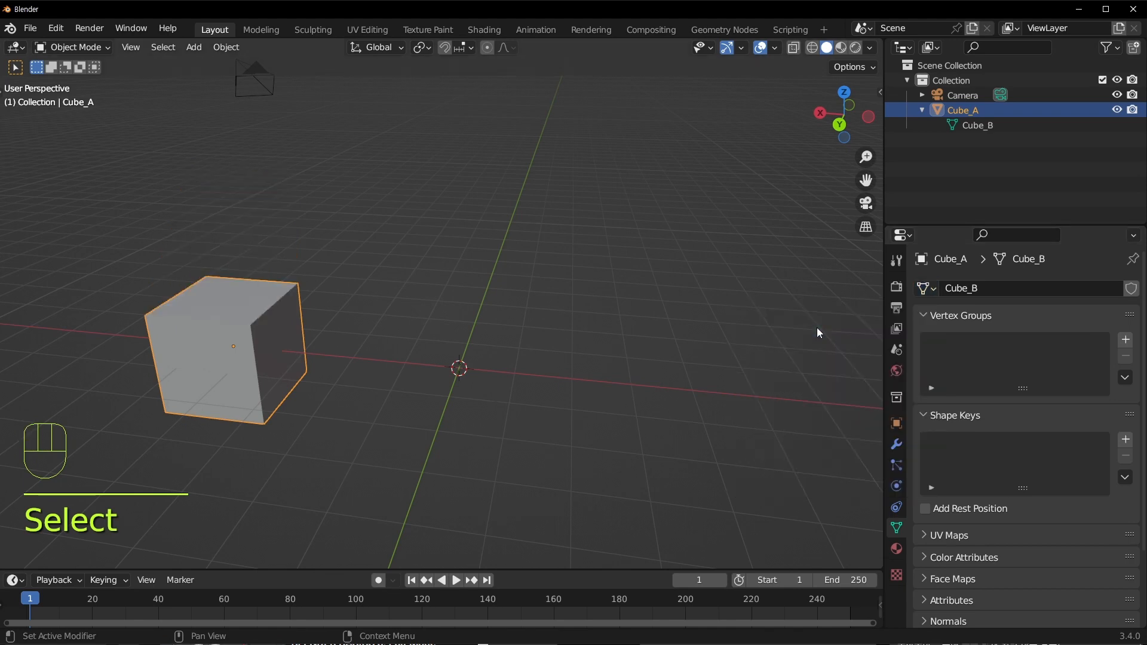
pyautogui.hotkey('alt', 'g')
pyautogui.press('n')
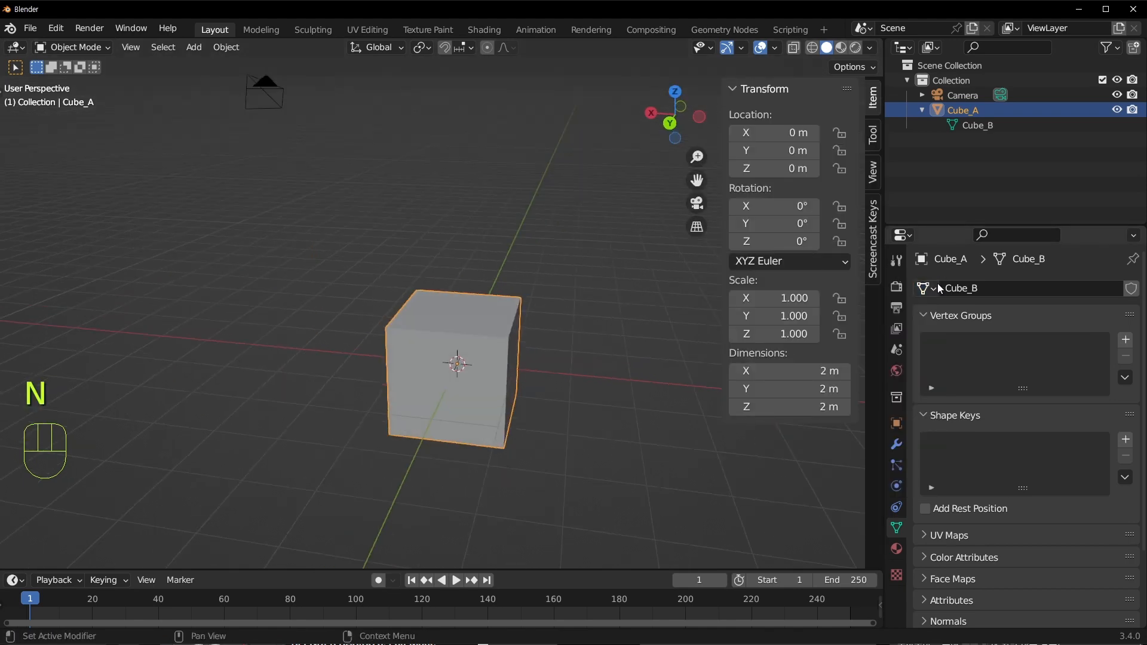
# Switch object Cube_A back and forth between the Cube_A and Cube_B mesh data, ending on Cube_B
pyautogui.click(927, 288)
pyautogui.click(765, 310)
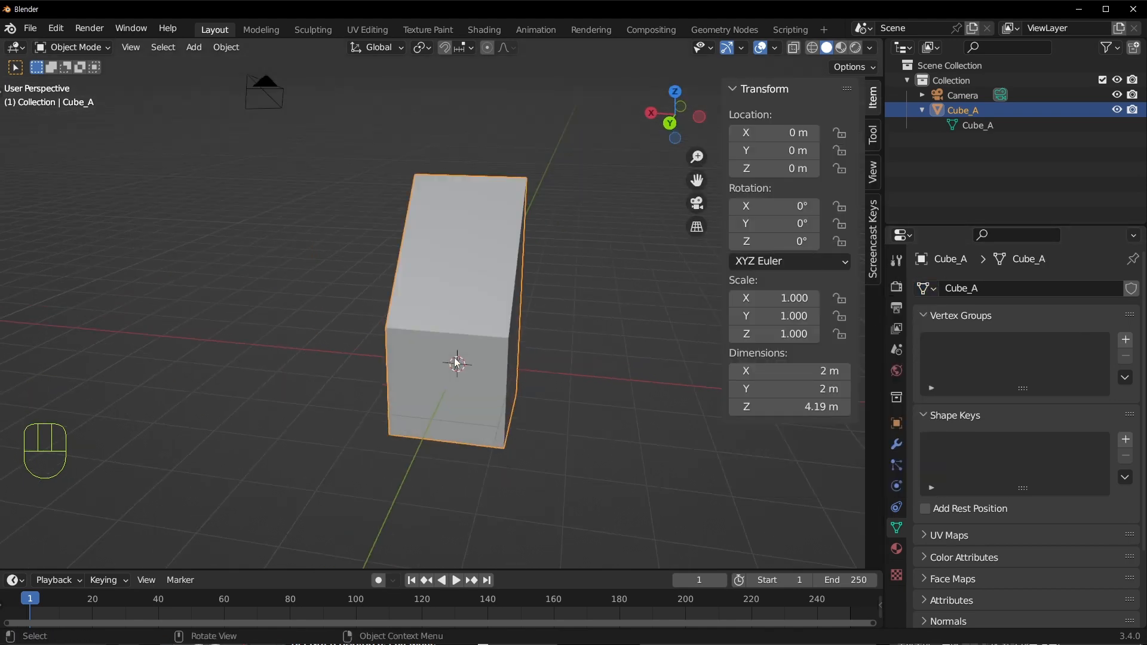
pyautogui.moveTo(457, 364); pyautogui.dragTo(538, 371, button='middle')
pyautogui.click(927, 287)
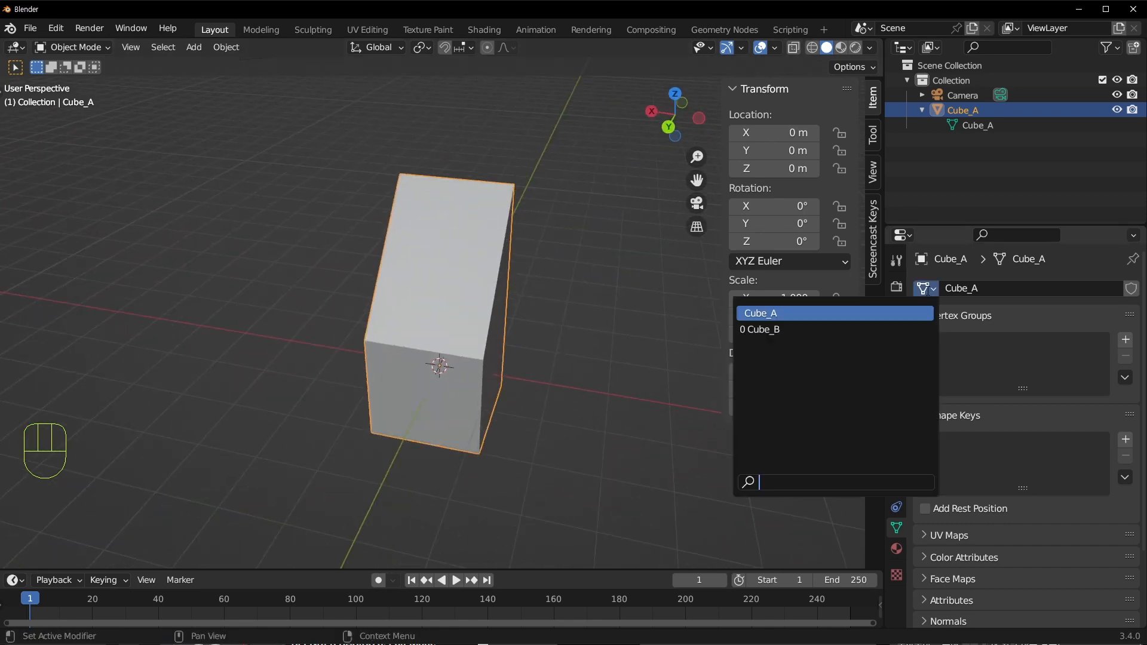
pyautogui.click(765, 330)
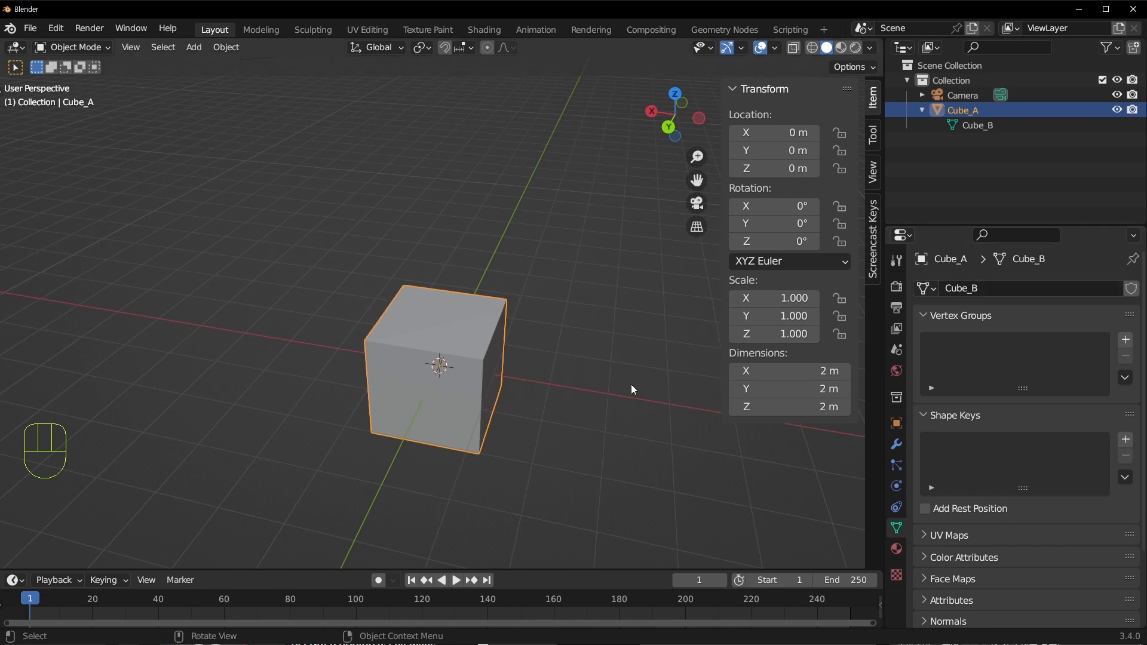
pyautogui.rightClick(478, 332)
pyautogui.moveTo(477, 379); pyautogui.dragTo(484, 350, button='middle')
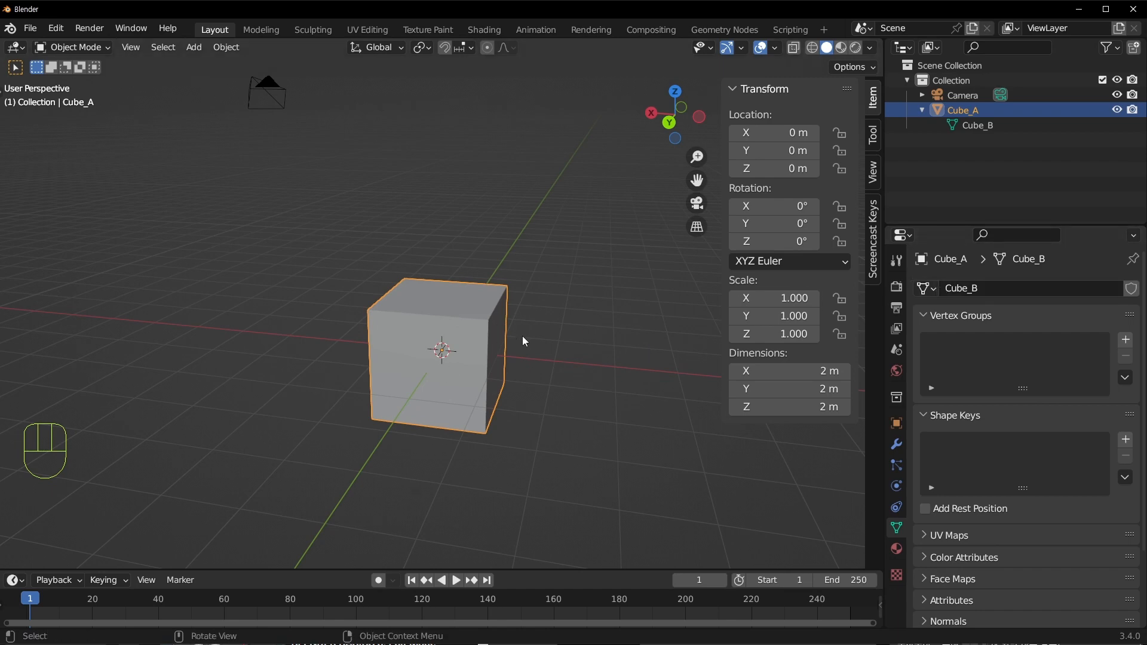
pyautogui.click(926, 292)
pyautogui.click(876, 313)
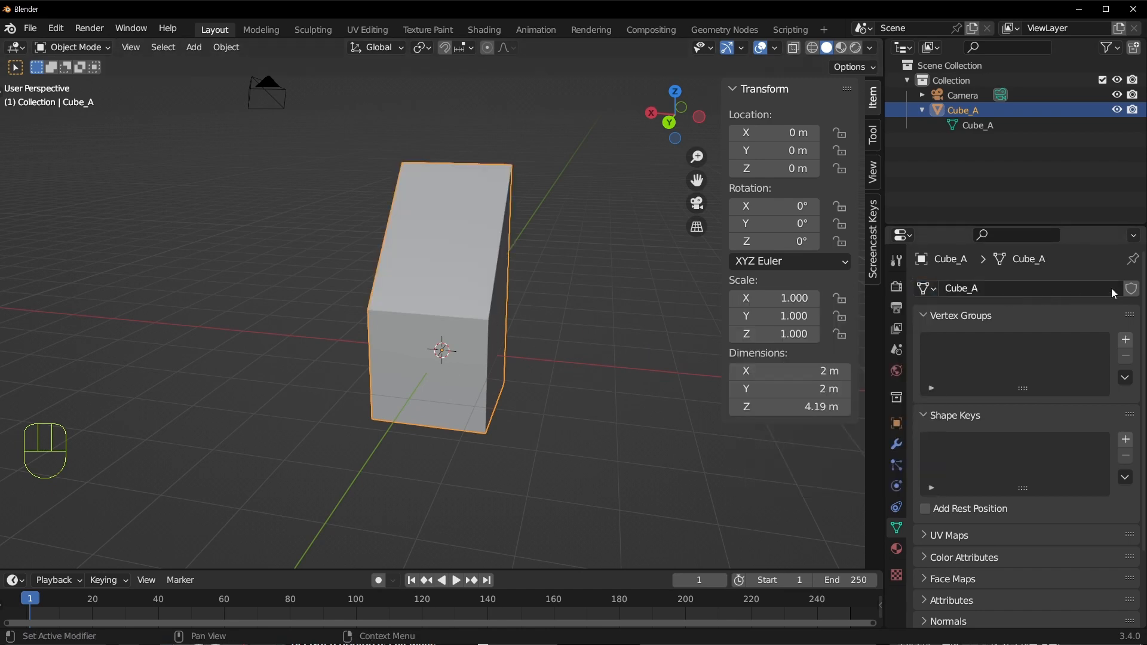
pyautogui.click(932, 290)
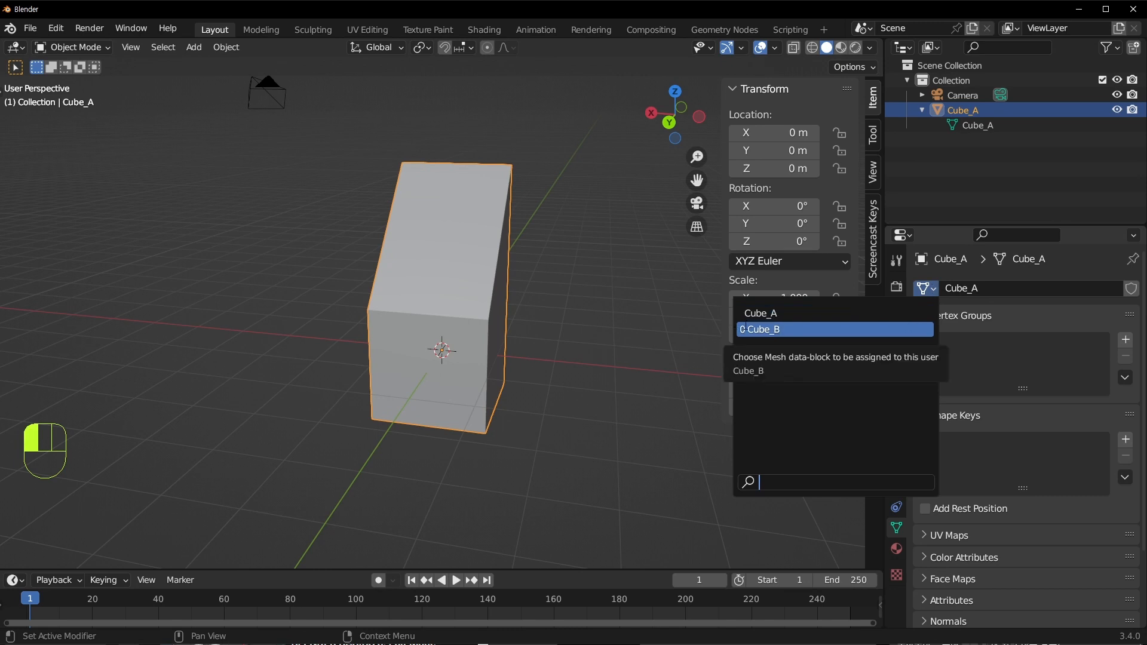
pyautogui.click(787, 331)
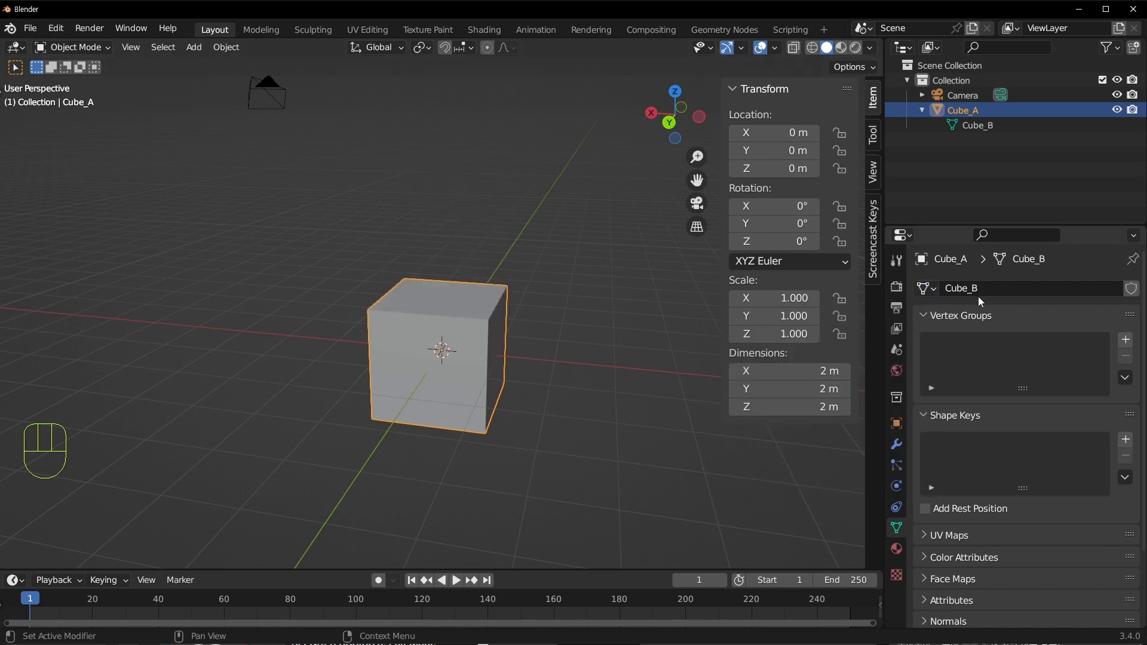
# Enable the fake user on the Cube_B mesh data, then assign the Cube_A mesh back to object Cube_A
pyautogui.click(1129, 289)
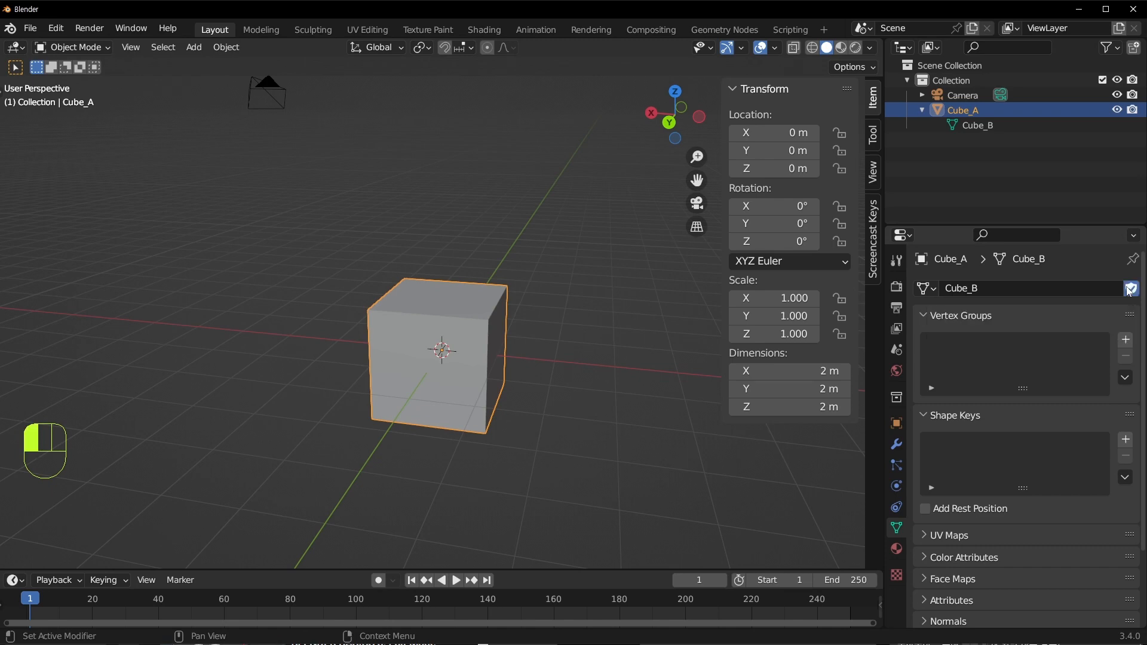
pyautogui.click(925, 289)
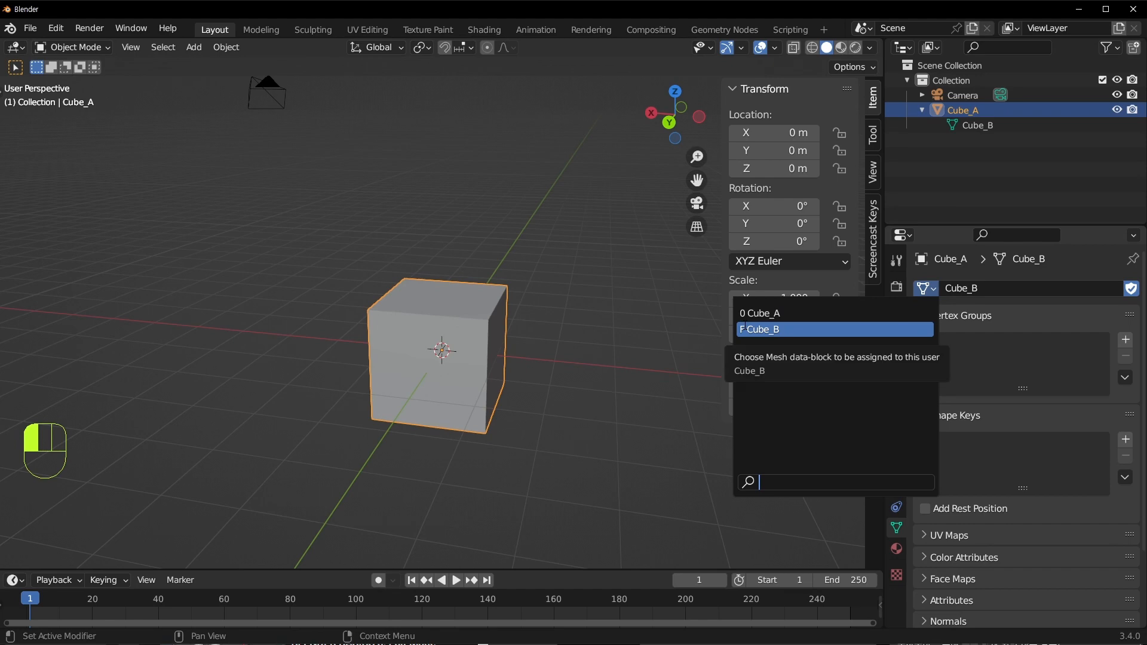
pyautogui.click(754, 313)
pyautogui.click(926, 288)
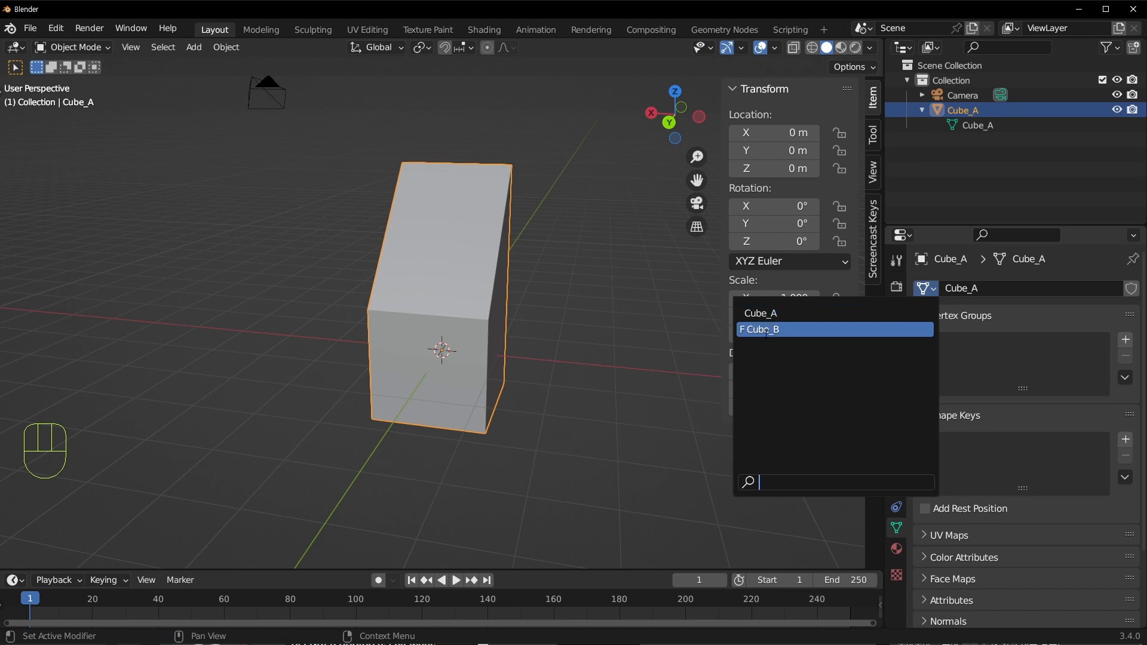
# Purge the unused data-blocks from the file while the Cube_B mesh is protected by a fake user
pyautogui.click(30, 28)
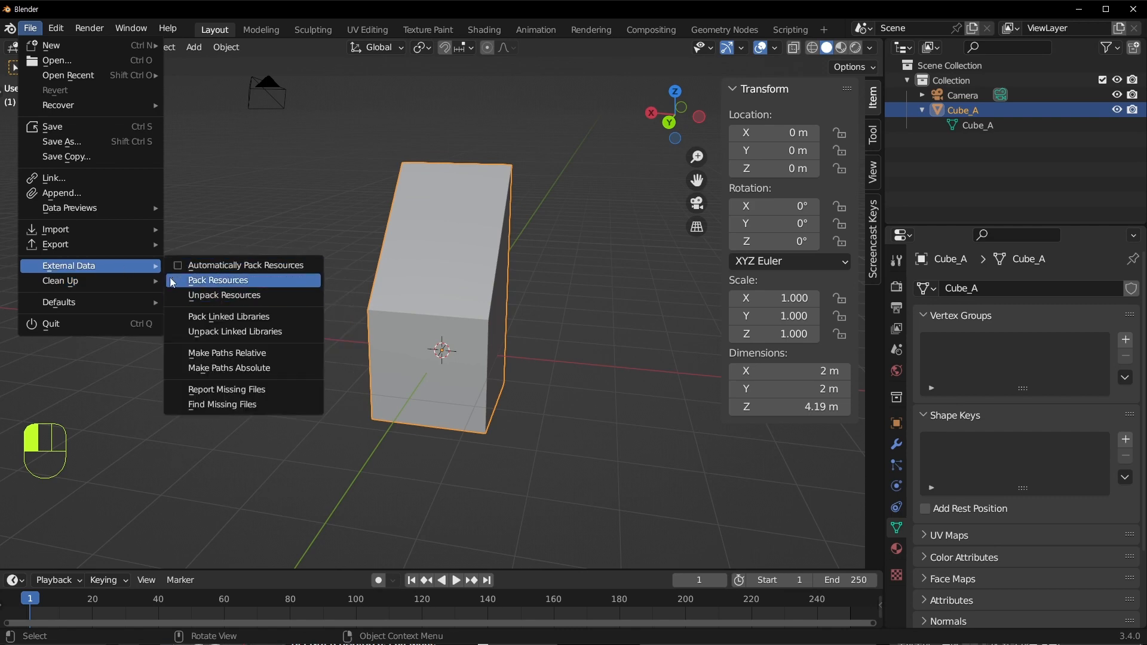
pyautogui.moveTo(102, 281)
pyautogui.click(220, 280)
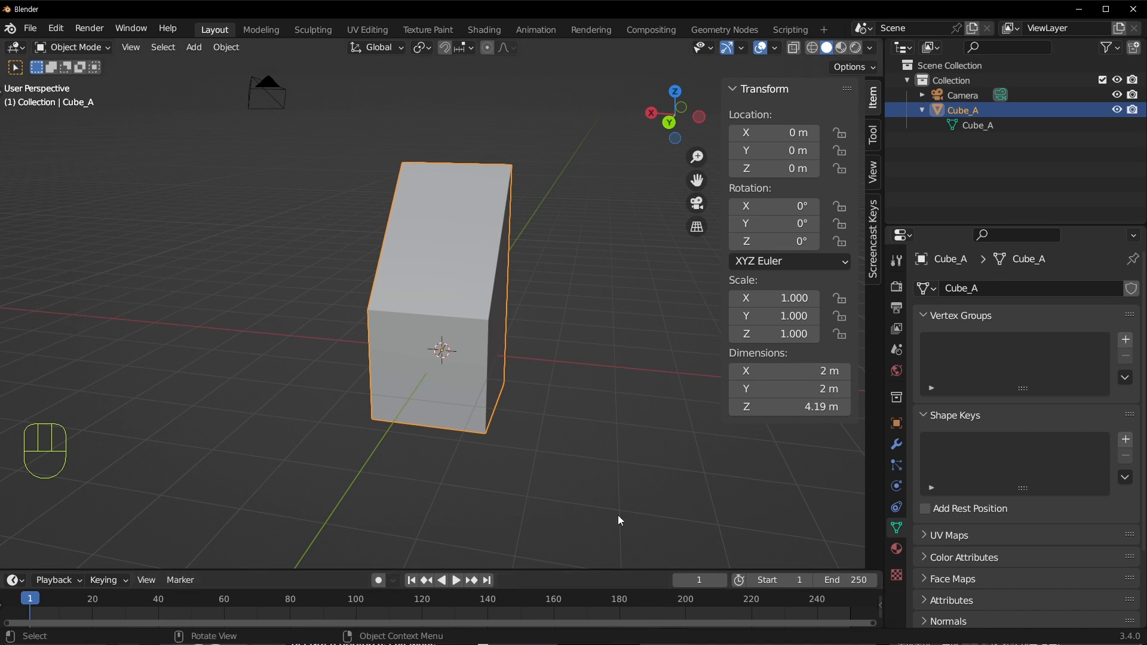
pyautogui.moveTo(617, 515); pyautogui.dragTo(539, 375, button='middle')
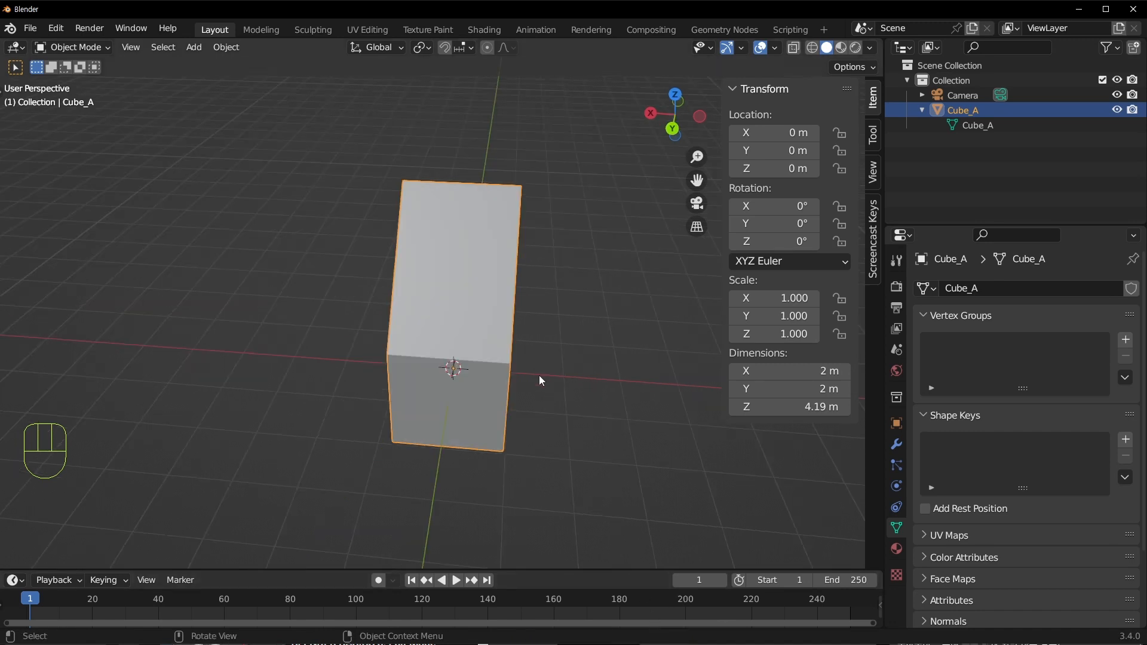
pyautogui.click(30, 30)
pyautogui.moveTo(93, 282)
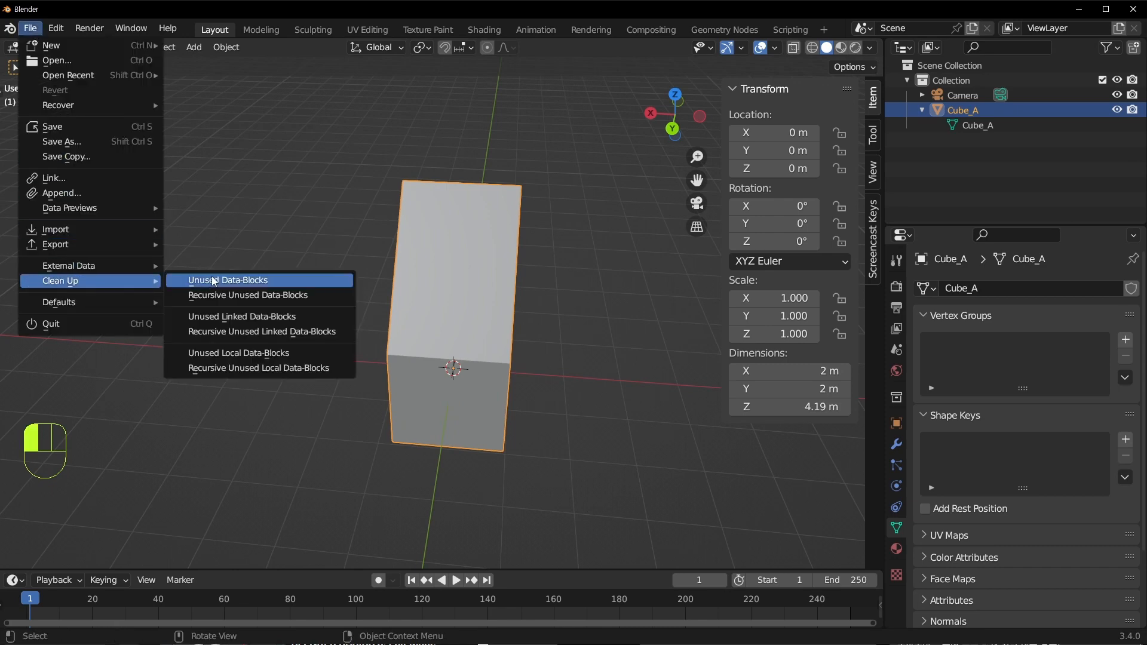
pyautogui.click(215, 280)
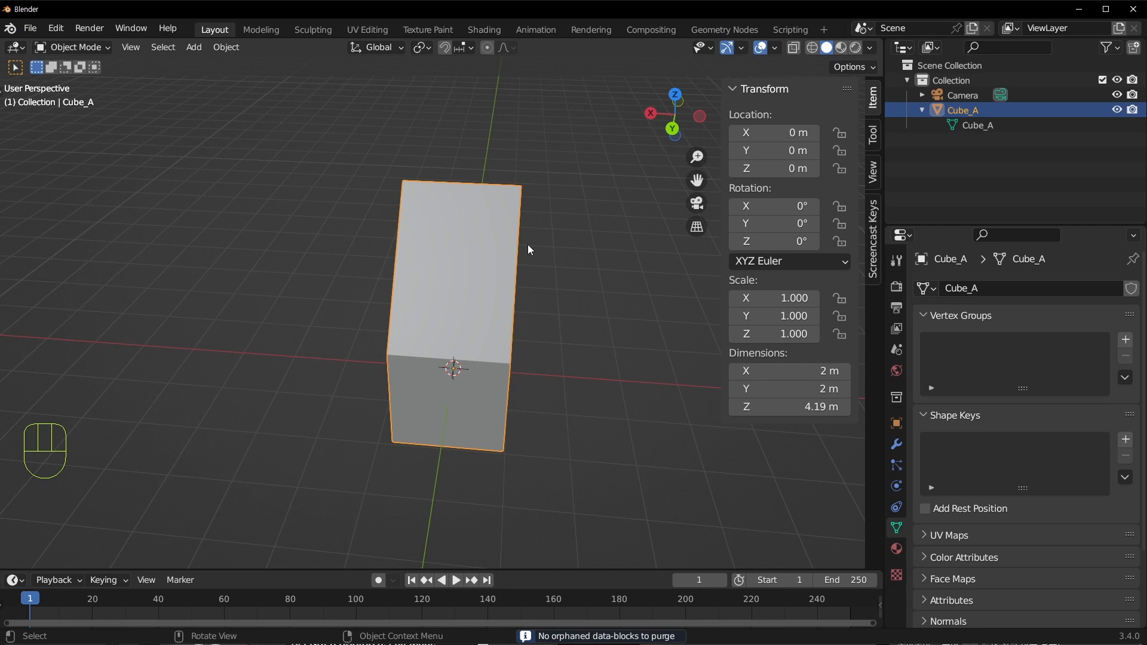
pyautogui.click(949, 289)
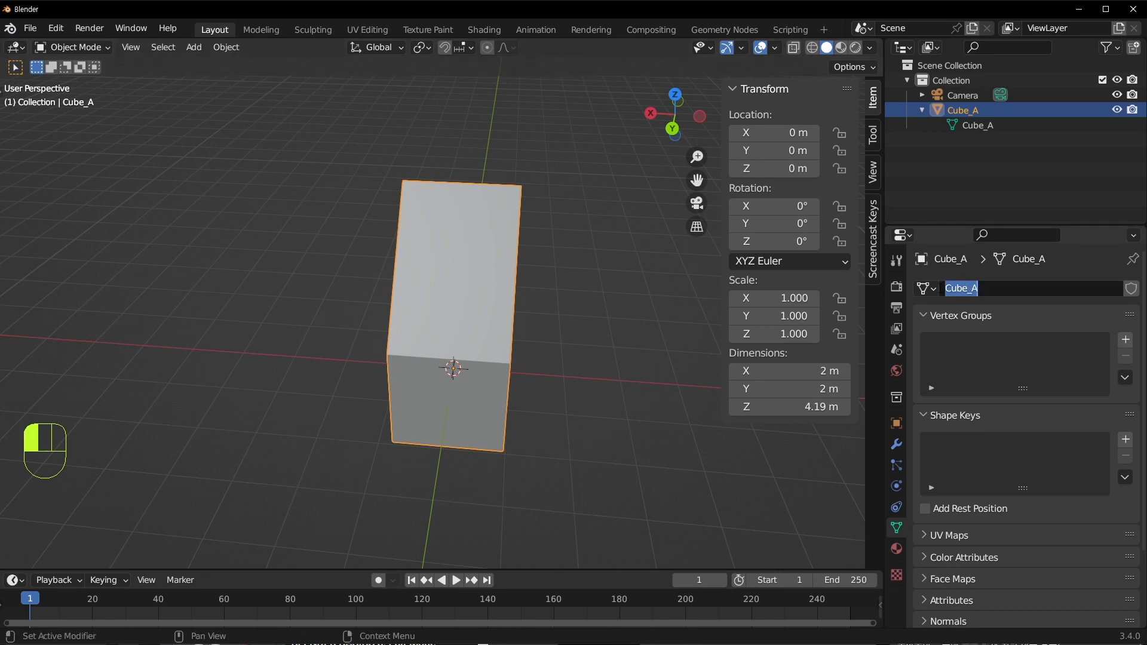
# Check the available mesh data-blocks, delete object Cube_A and add a UV sphere in its place
pyautogui.click(929, 291)
pyautogui.click(929, 290)
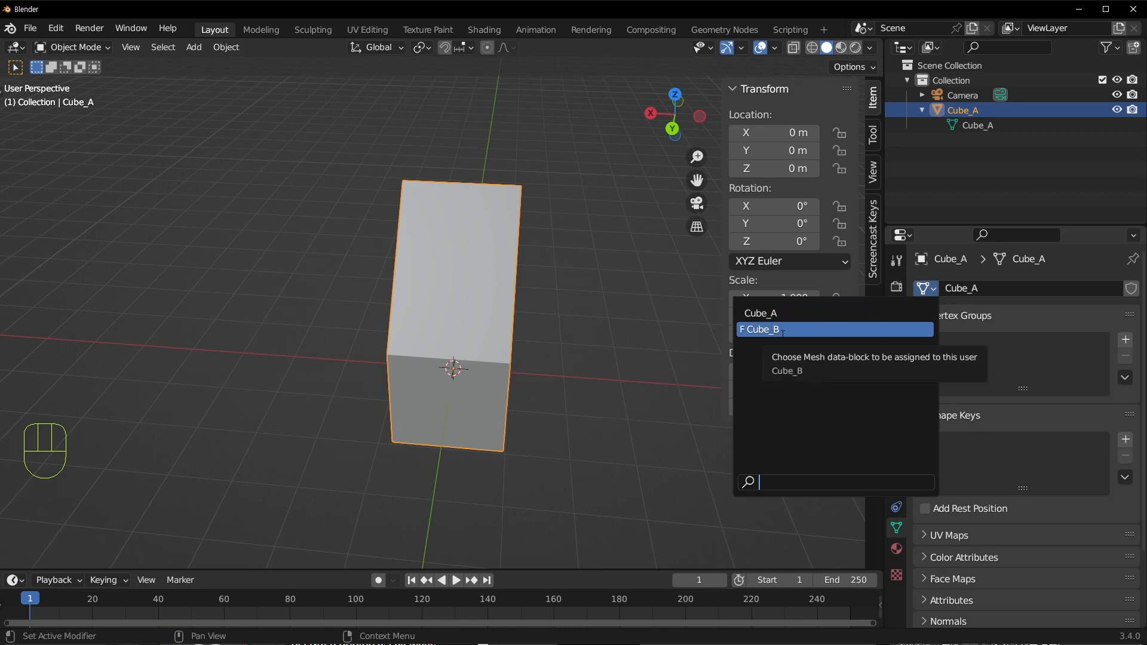
pyautogui.click(452, 280)
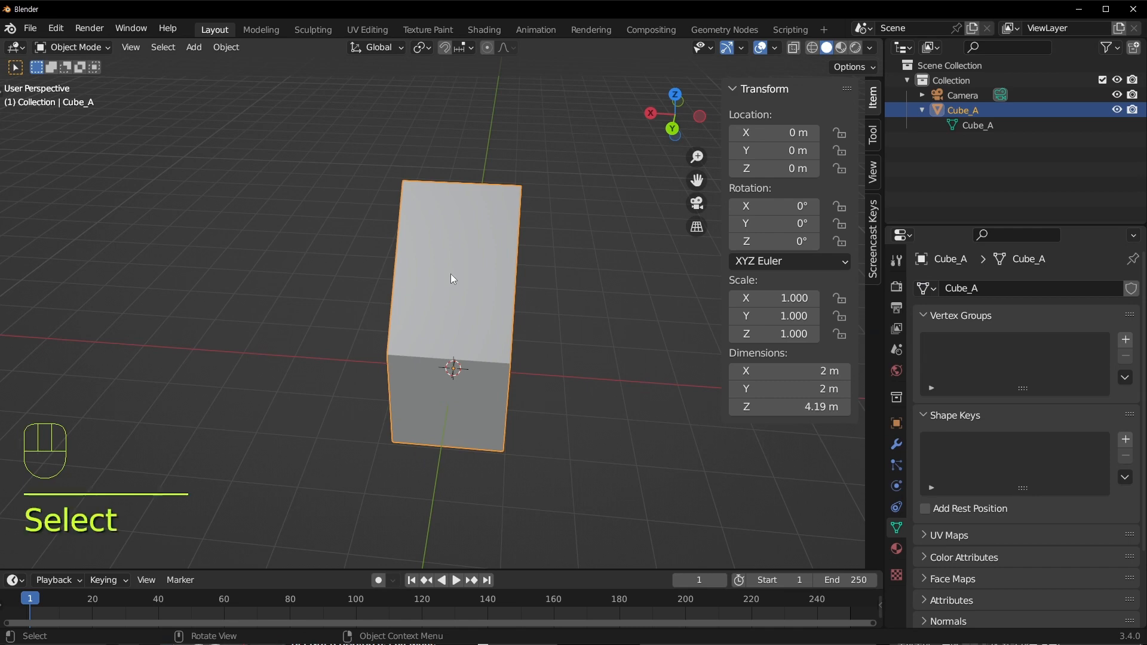
pyautogui.press('x')
pyautogui.click(499, 306)
pyautogui.hotkey('shift', 'a')
pyautogui.moveTo(499, 308)
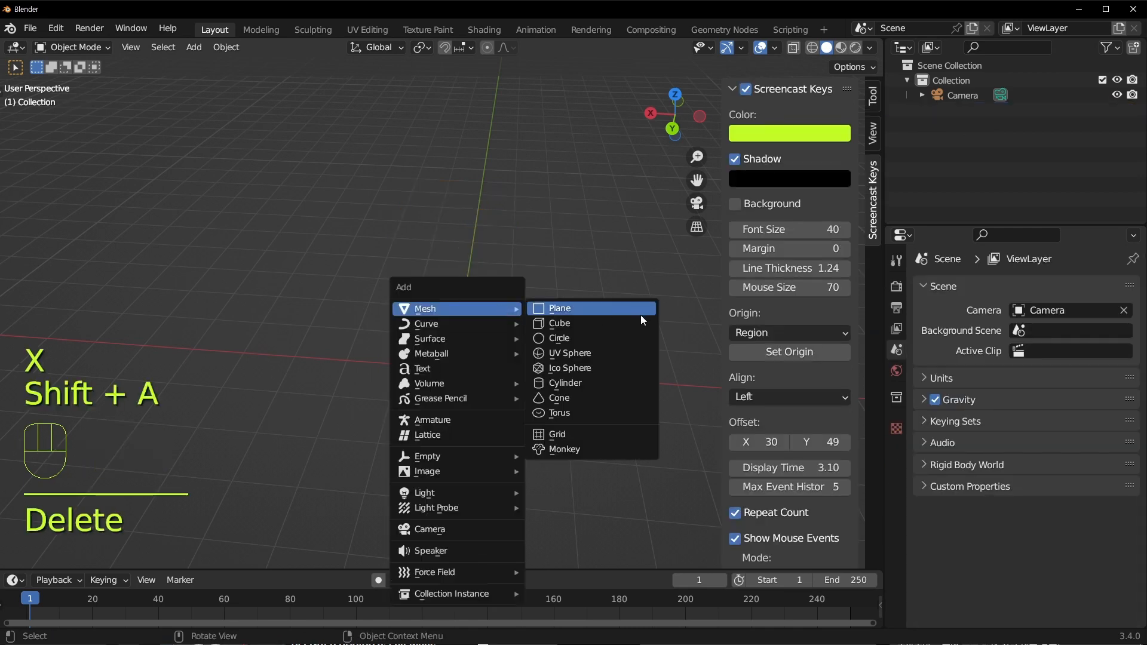
pyautogui.click(613, 352)
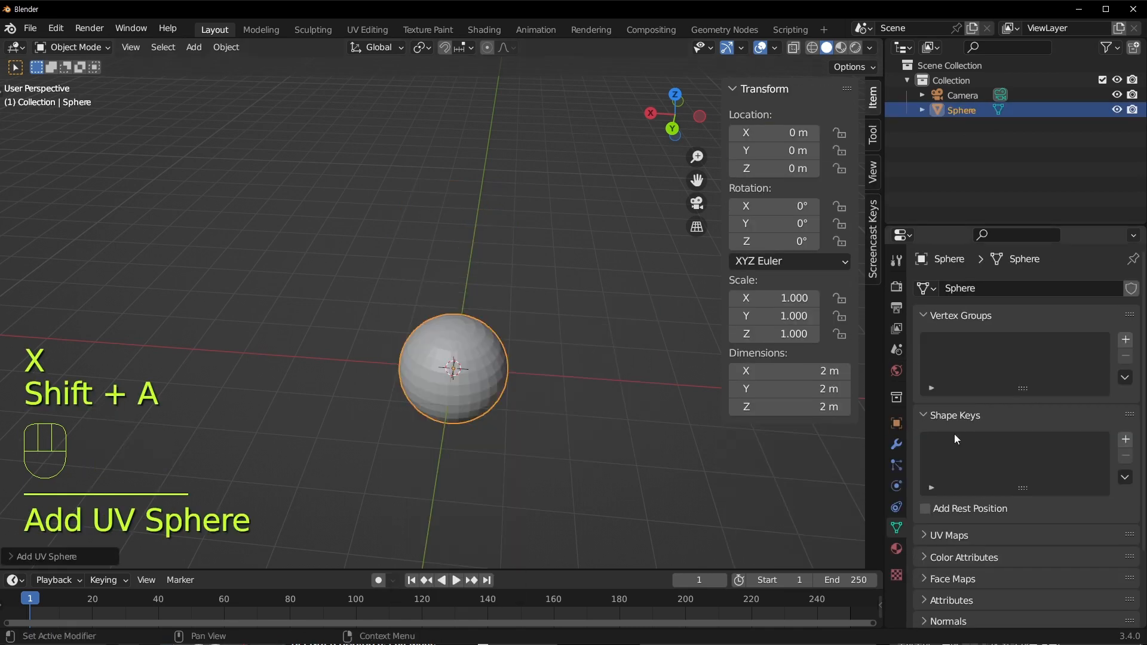
# Give the sphere a new material named RED with a red base color
pyautogui.click(897, 557)
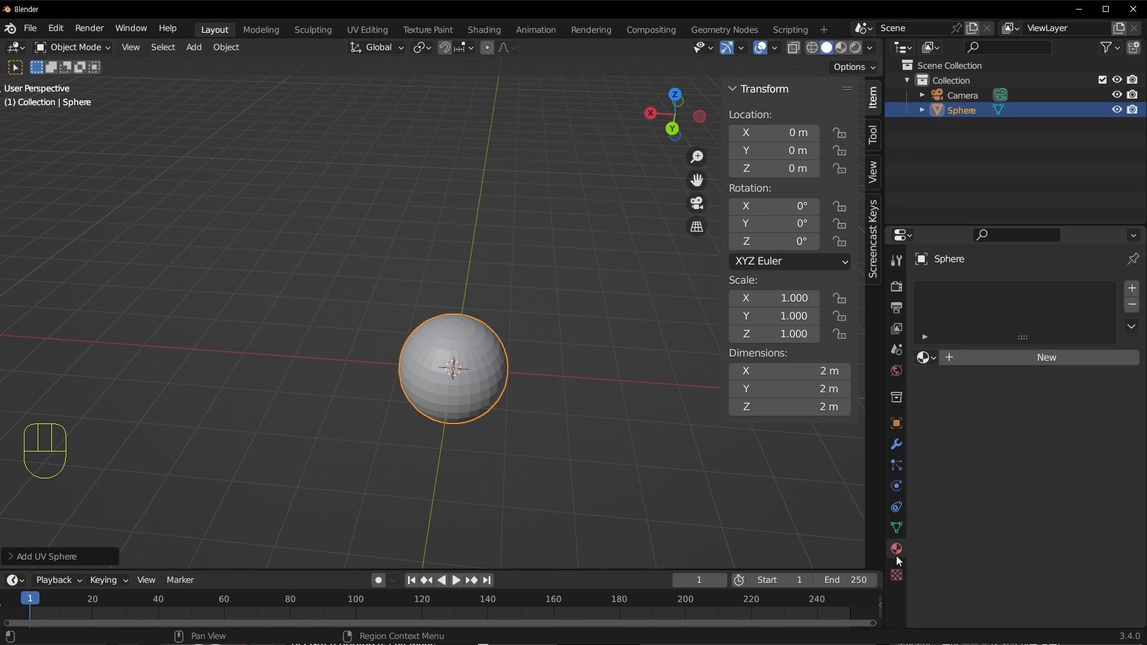
pyautogui.click(996, 359)
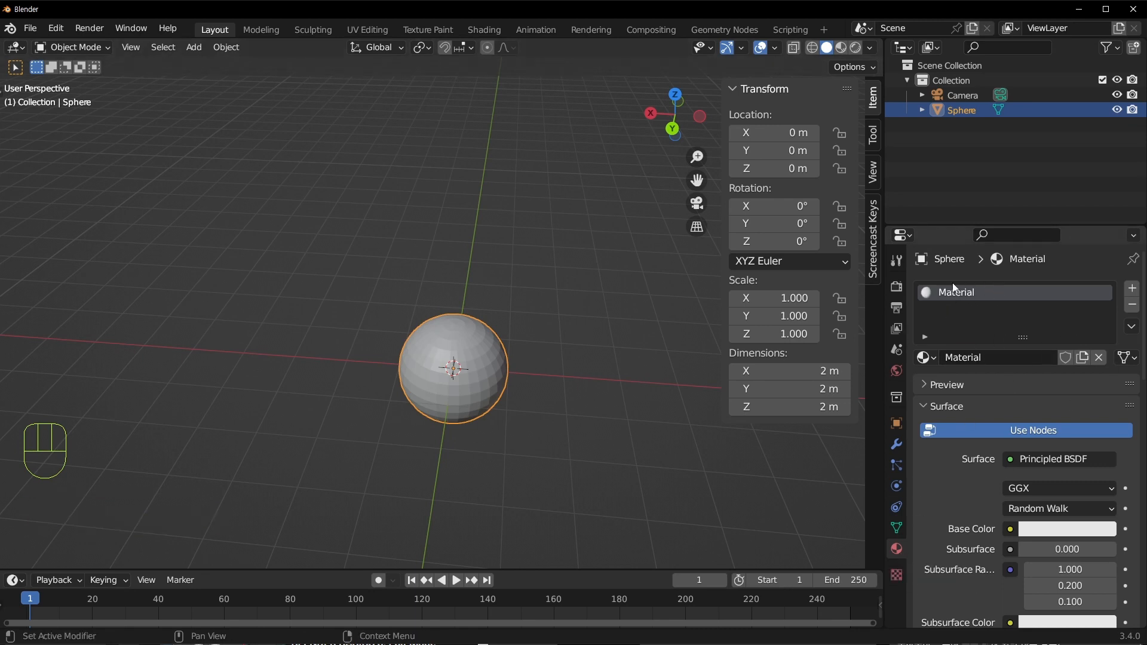
pyautogui.doubleClick(973, 292)
pyautogui.write('RED')
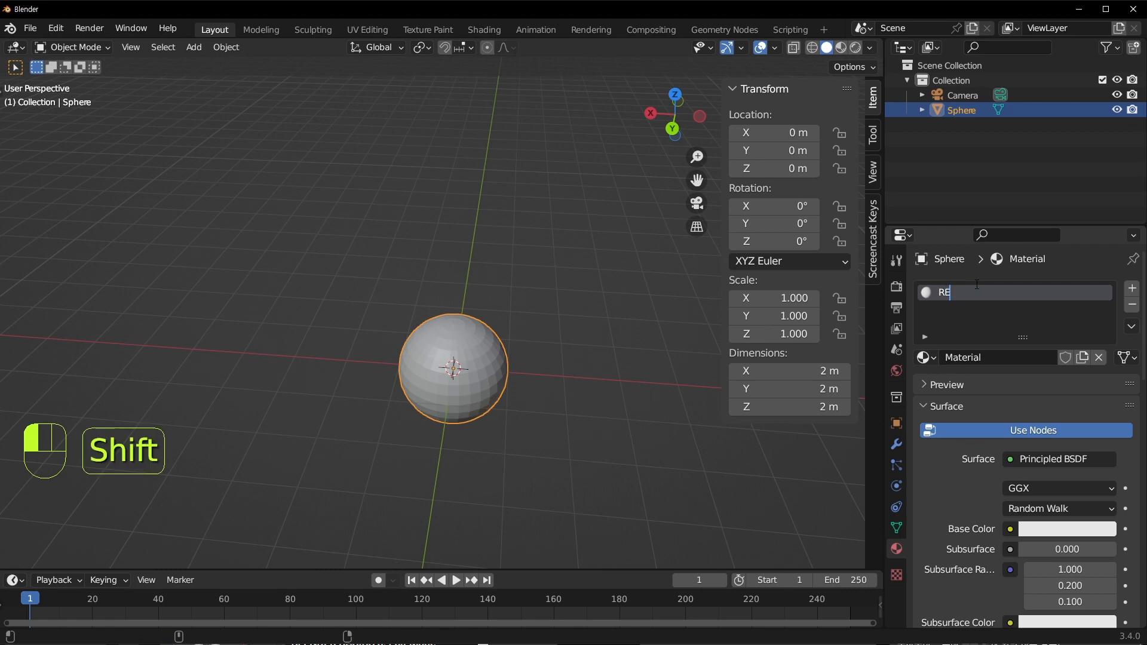
pyautogui.press('Return')
pyautogui.scroll(-1, 1013, 367)
pyautogui.scroll(1, 1012, 358)
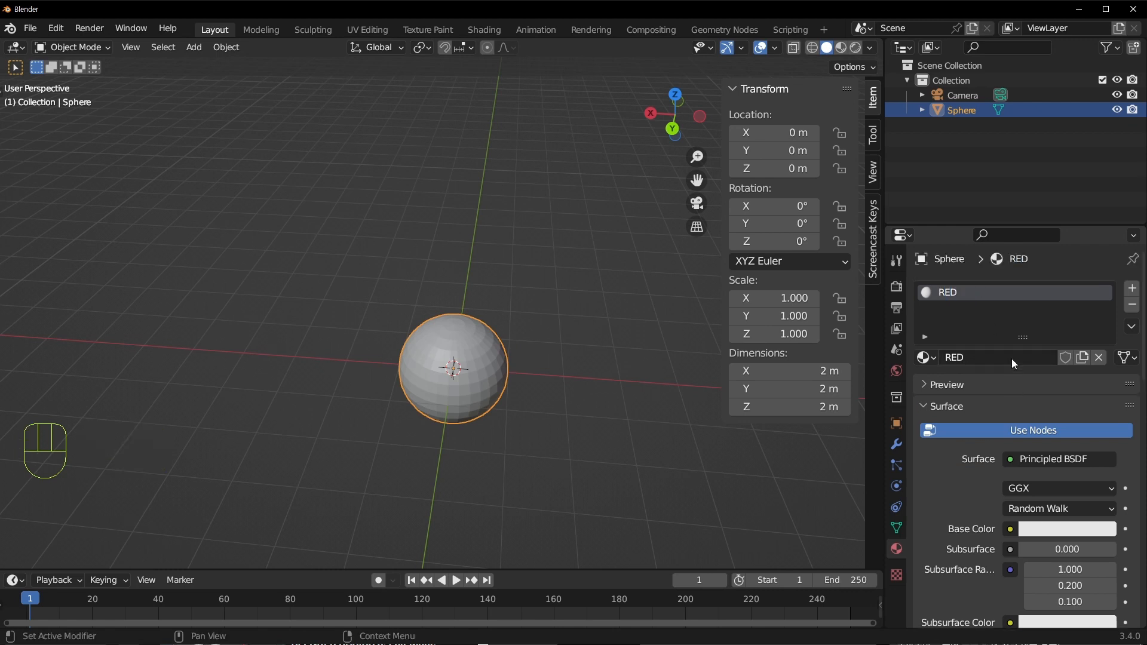
pyautogui.click(1049, 530)
pyautogui.click(1034, 412)
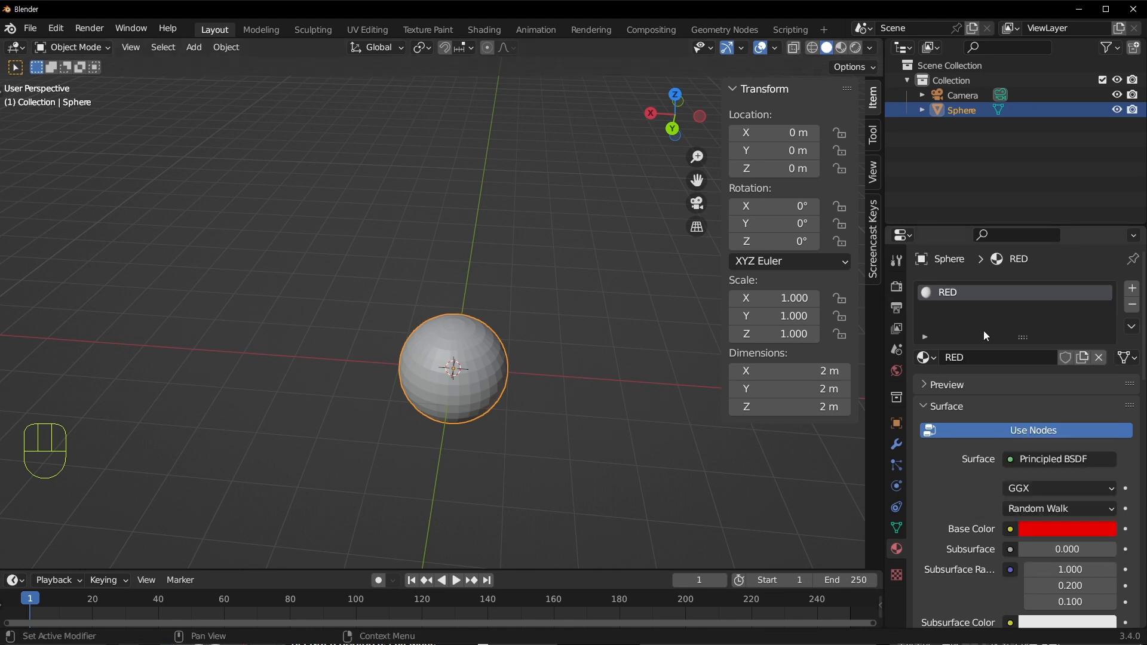
# Move the sphere about 3.73 m along the X axis and switch the viewport to Material Preview shading
pyautogui.click(521, 387)
pyautogui.click(485, 377)
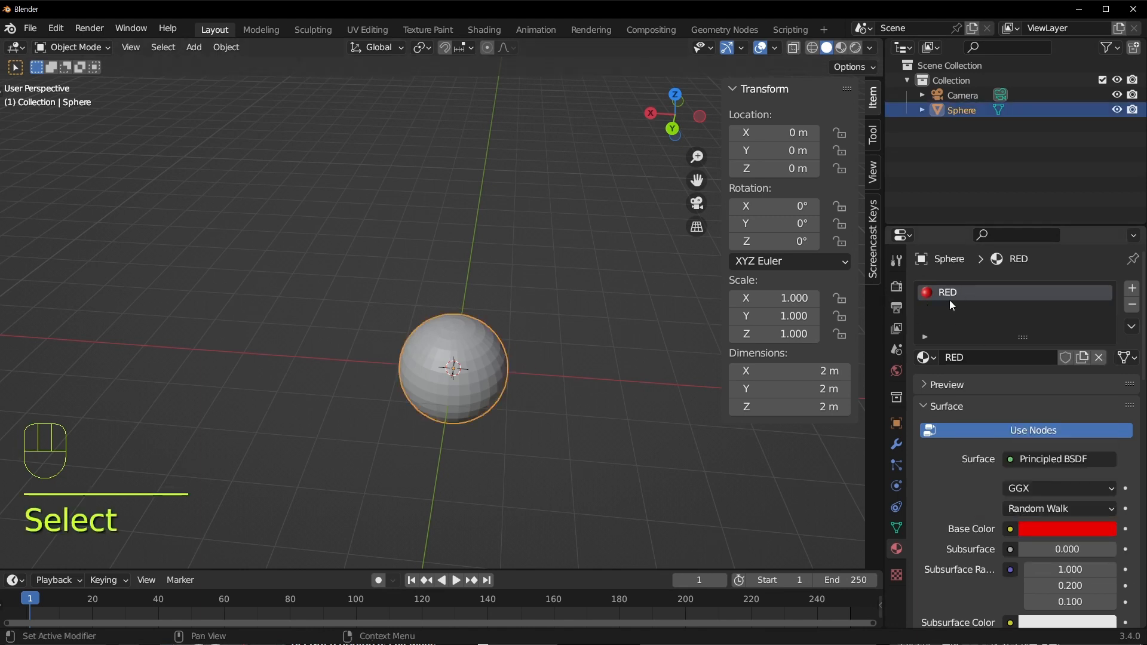
pyautogui.keyDown('ctrl'); pyautogui.moveTo(965, 313); pyautogui.dragTo(1008, 305, button='middle'); pyautogui.keyUp('ctrl')
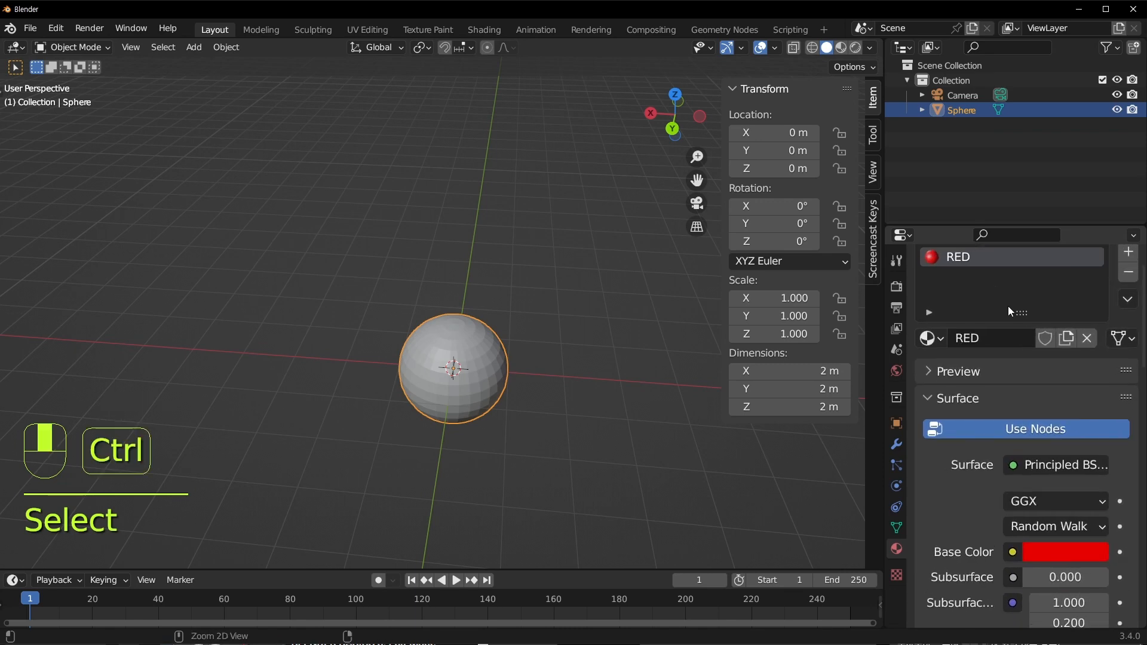
pyautogui.scroll(2, 955, 307)
pyautogui.click(942, 386)
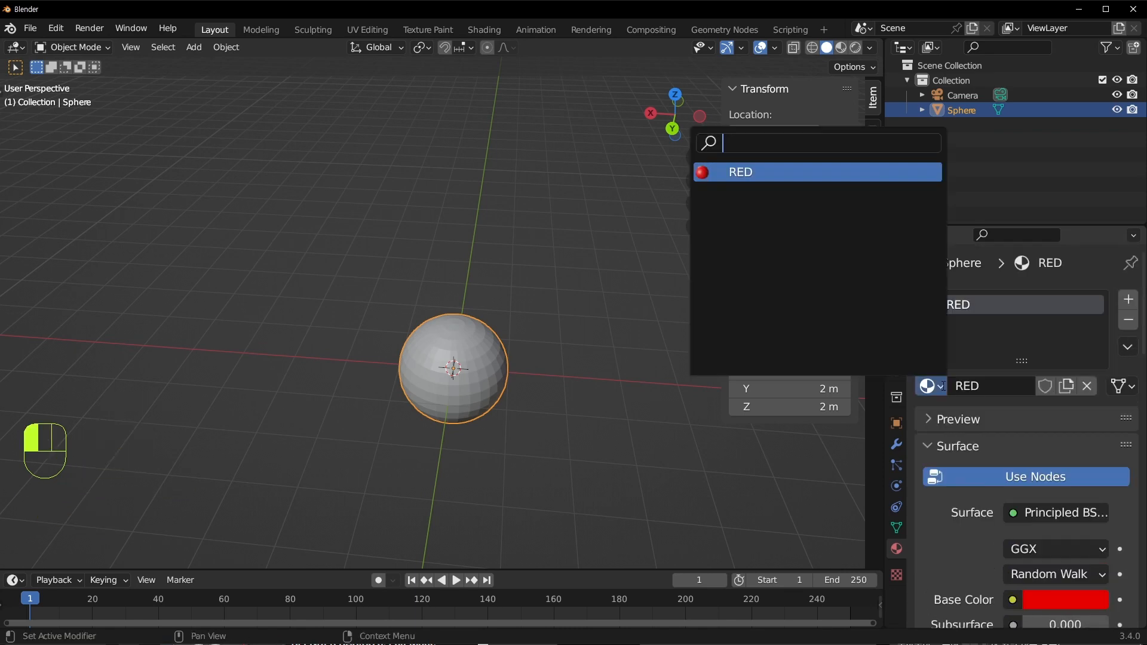
pyautogui.click(942, 386)
pyautogui.click(472, 345)
pyautogui.press('g')
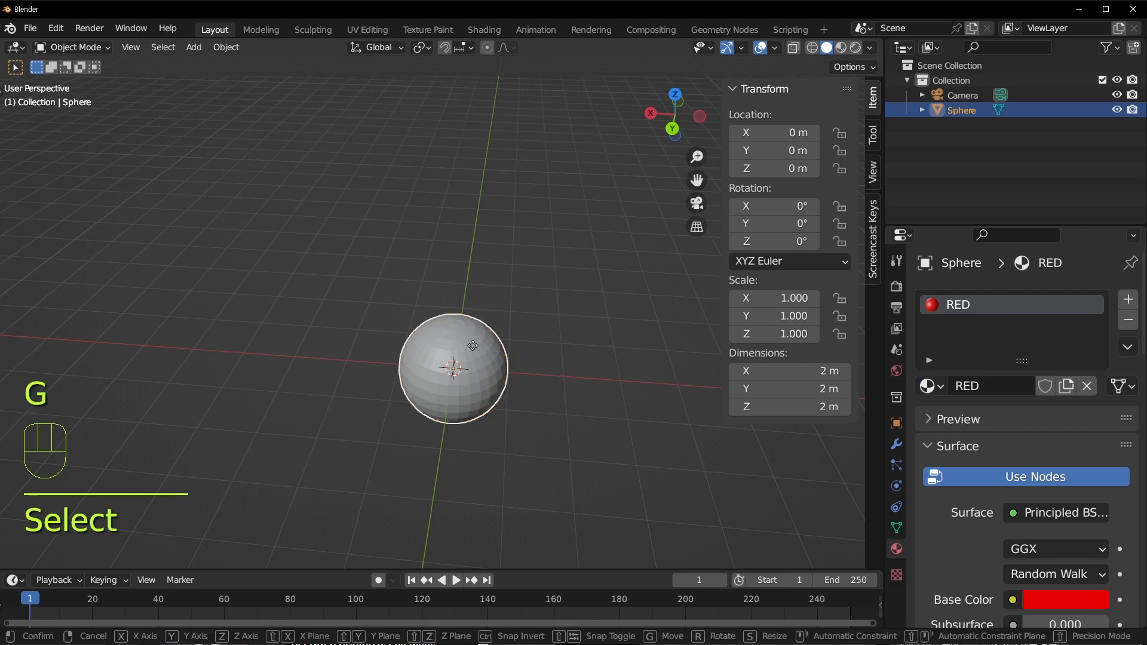
pyautogui.click(278, 343)
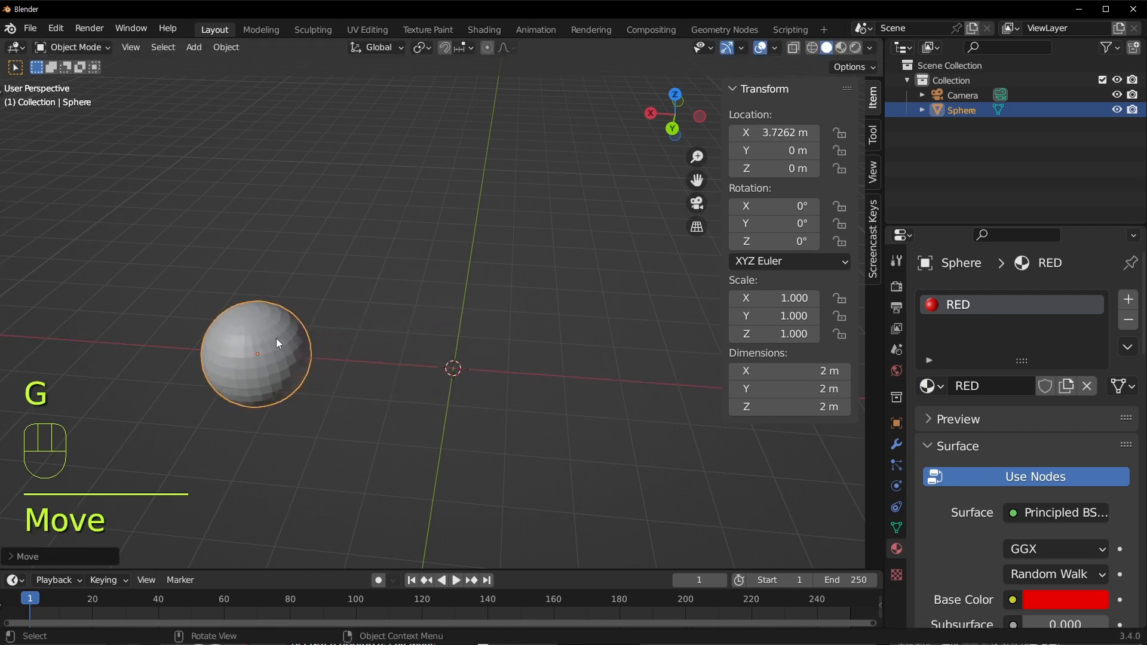
pyautogui.click(843, 48)
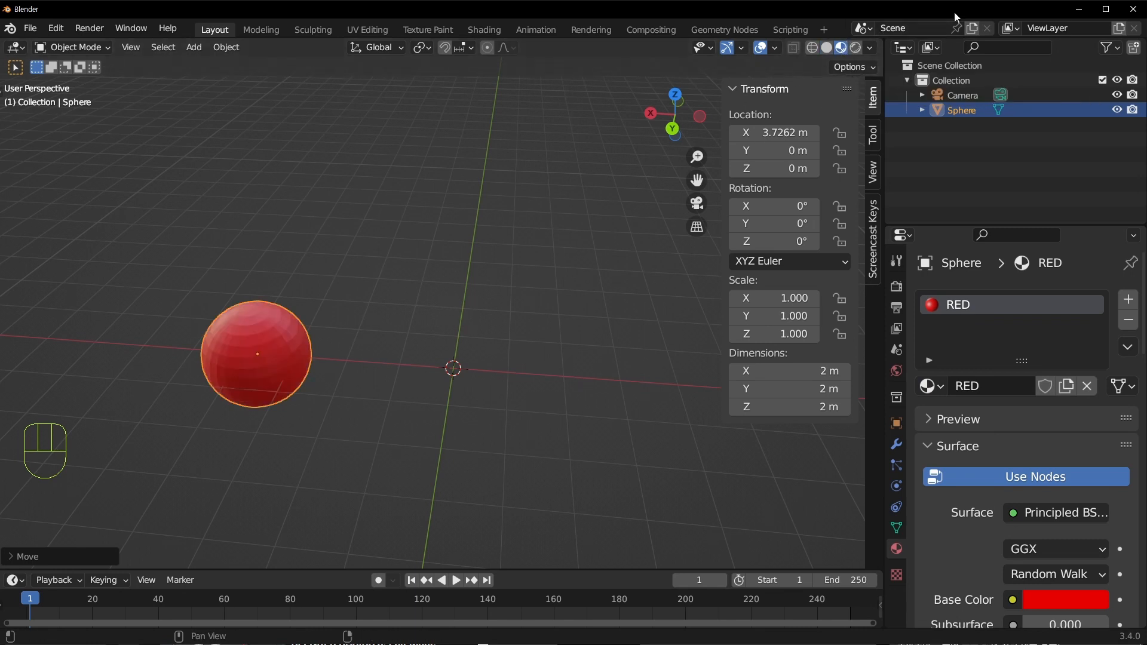
# Add a monkey head mesh at the origin and rotate it about -174° around the Z axis
pyautogui.click(276, 346)
pyautogui.hotkey('shift', 'a')
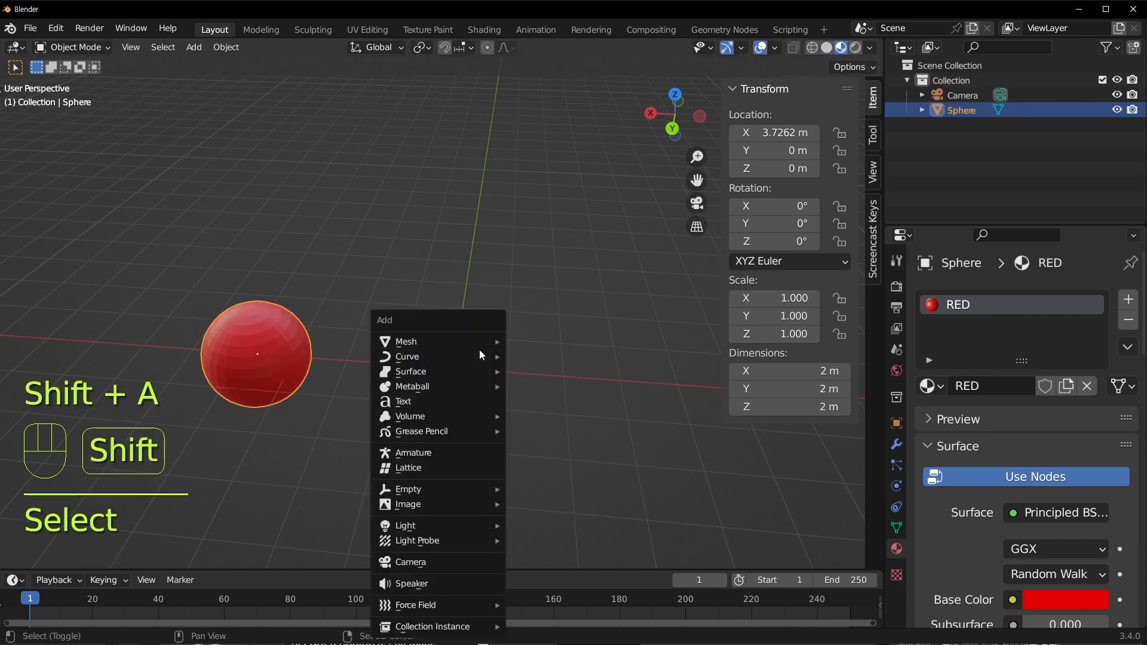
pyautogui.moveTo(460, 342)
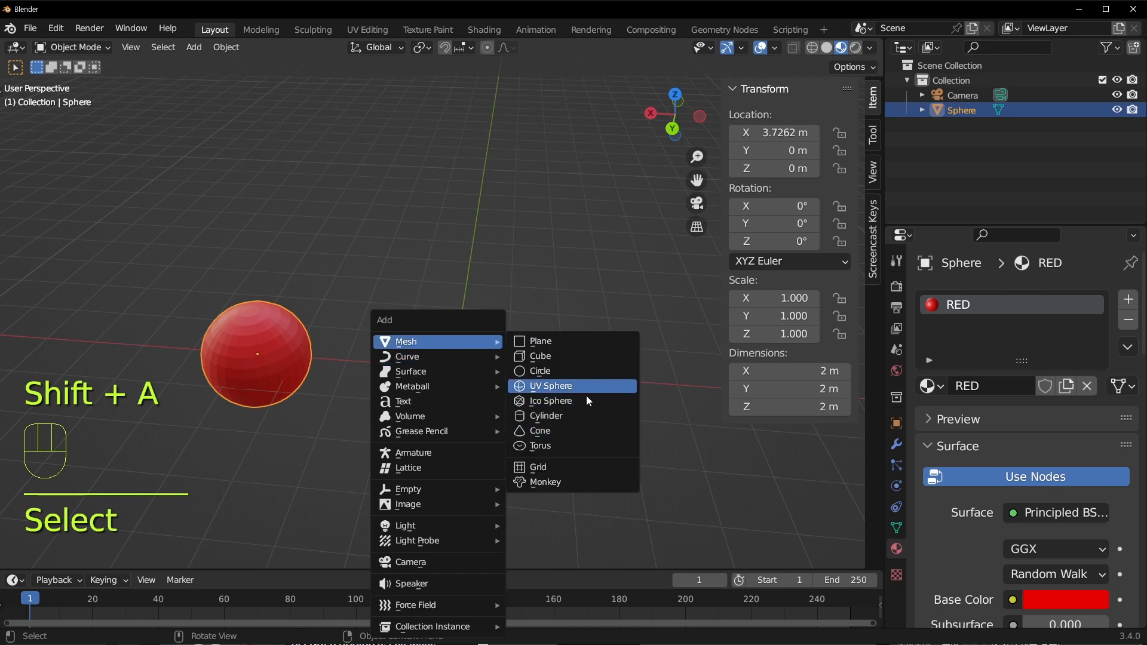
pyautogui.click(572, 479)
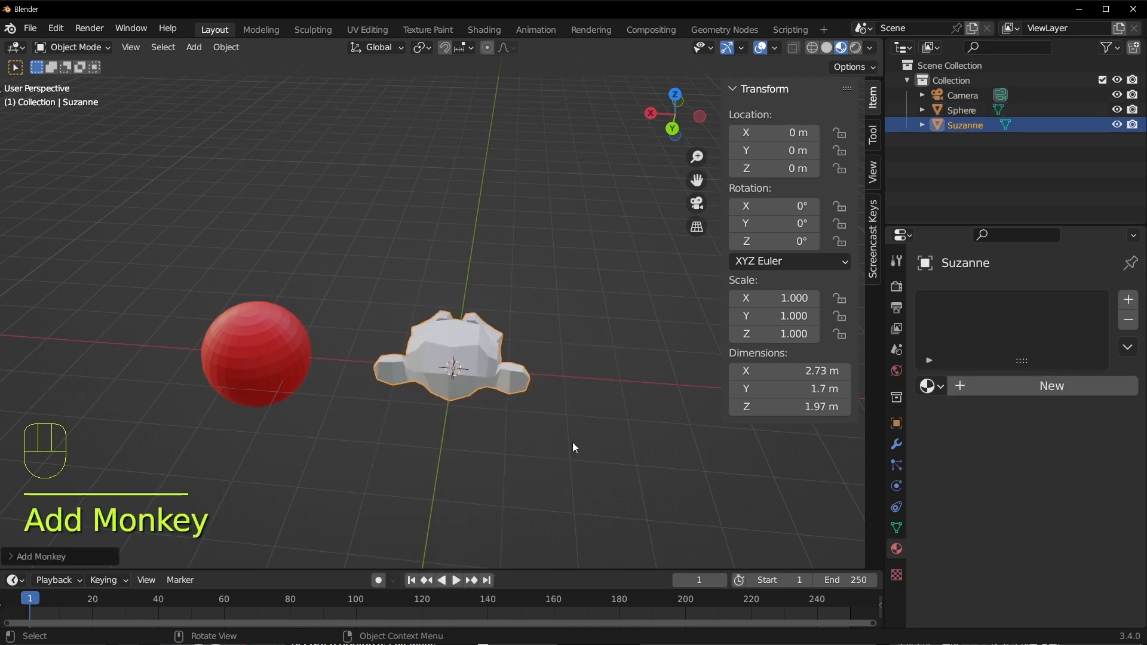
pyautogui.press('r')
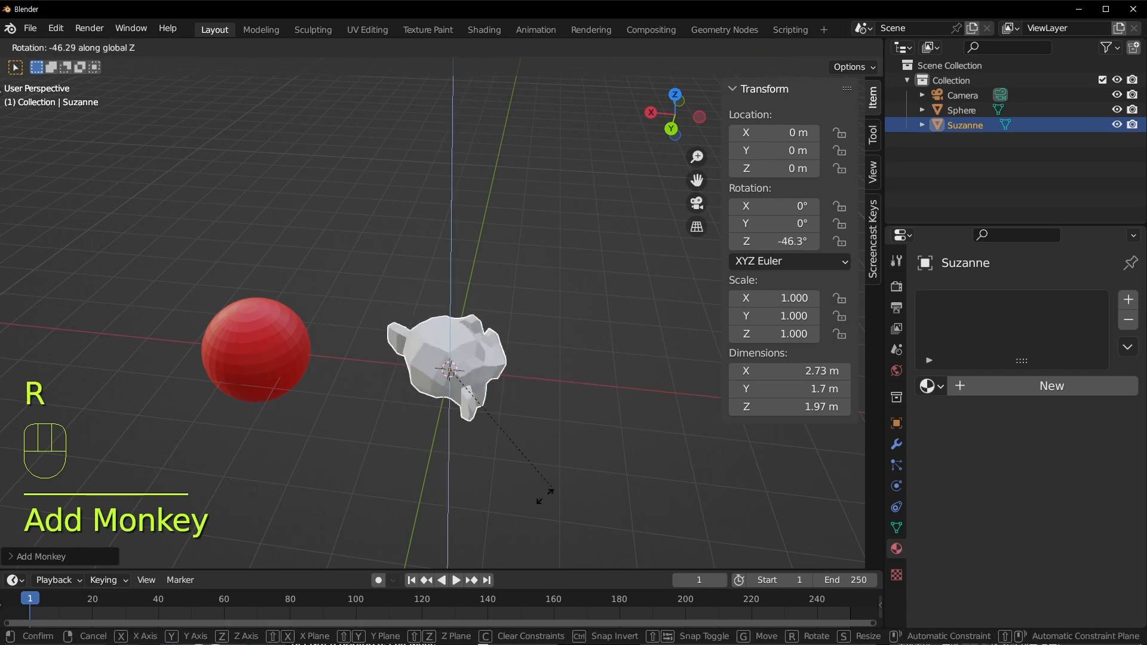
pyautogui.click(351, 378)
# Give the monkey head a new material named BLUE with a blue base color
pyautogui.click(978, 382)
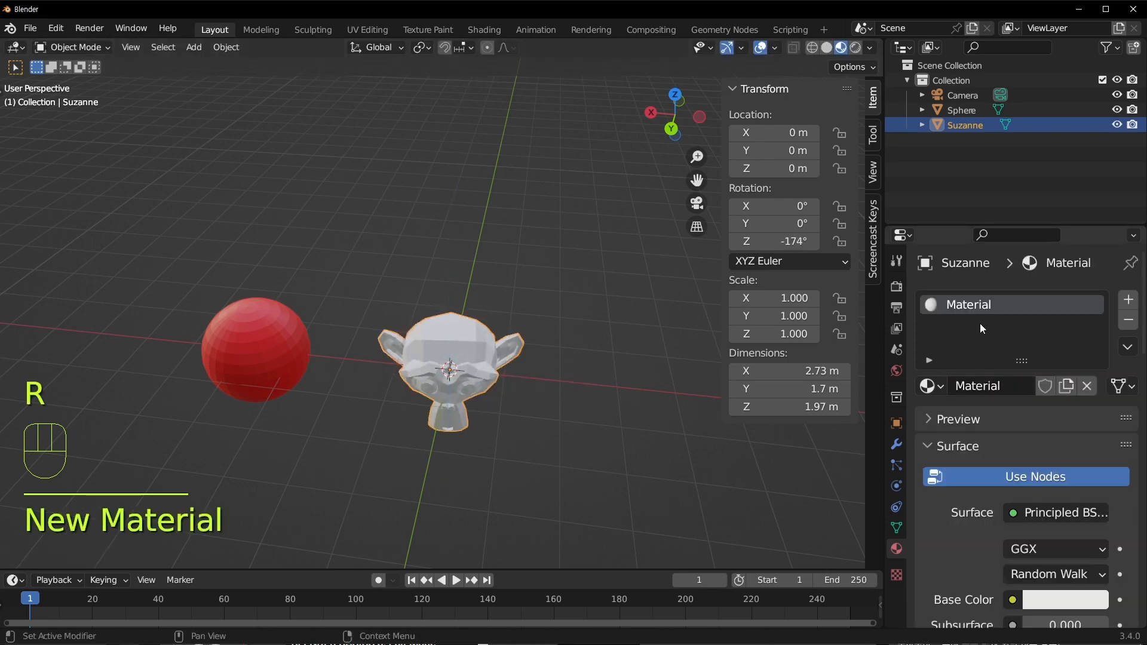
pyautogui.doubleClick(980, 305)
pyautogui.press('shift')
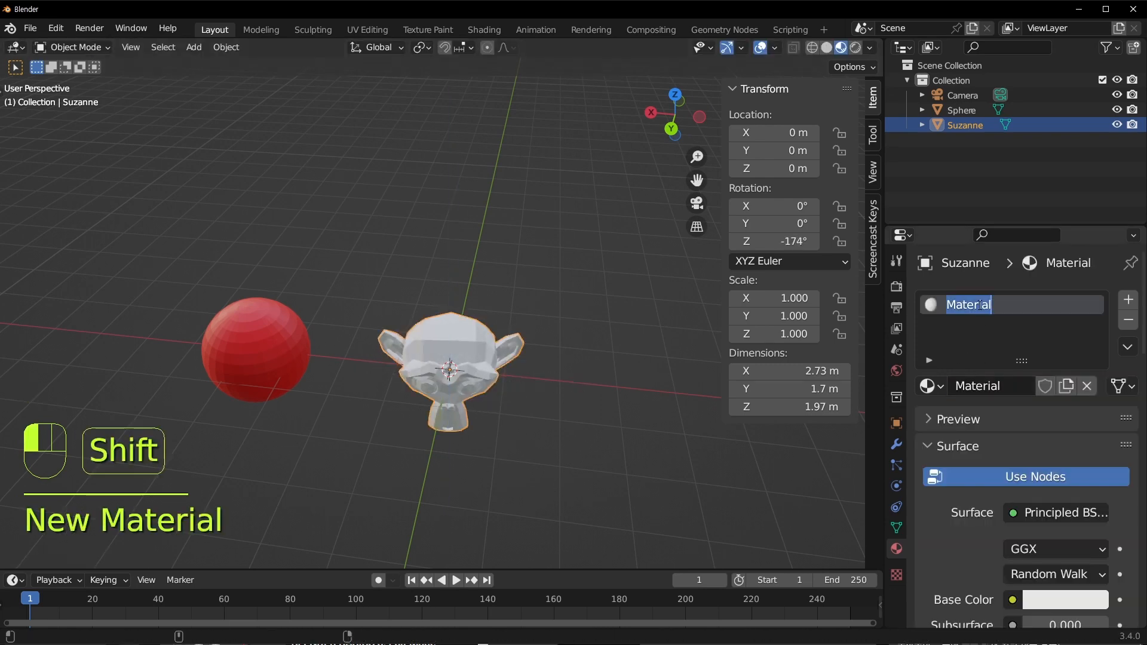
pyautogui.write('BLUE')
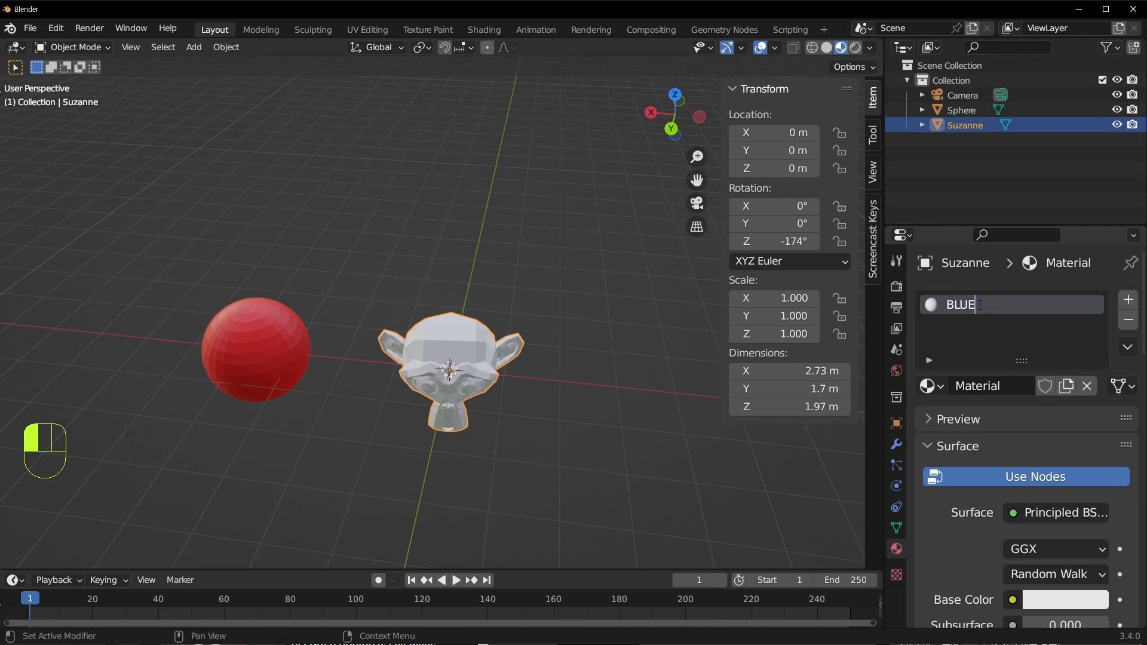
pyautogui.press('Return')
pyautogui.scroll(-5, 988, 382)
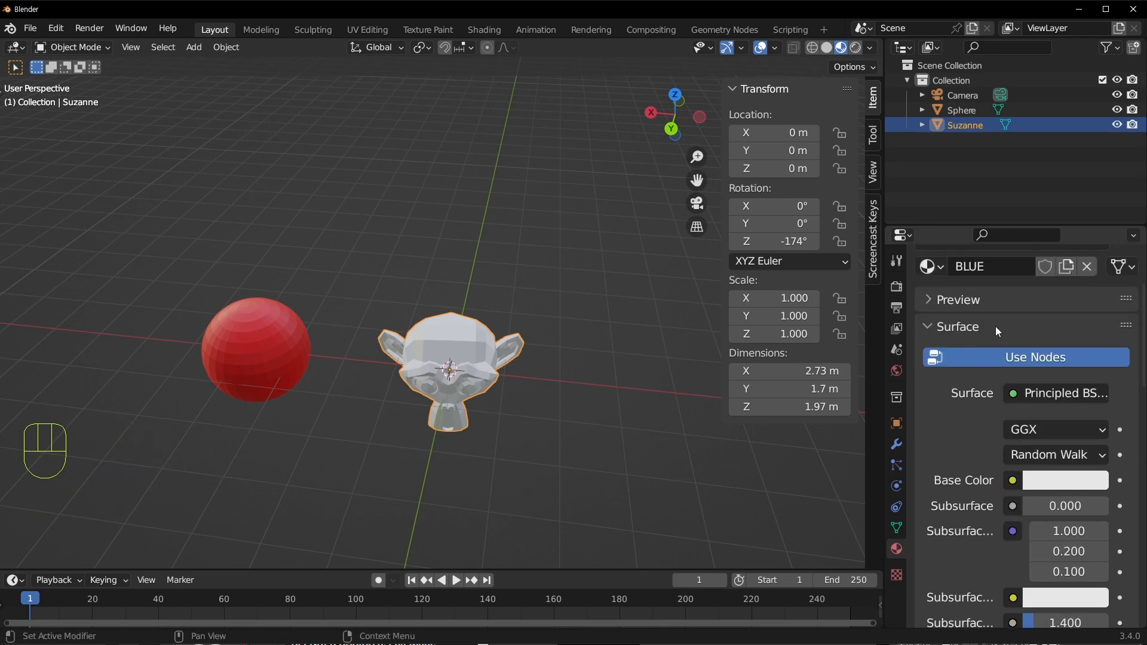
pyautogui.click(1045, 478)
pyautogui.moveTo(1045, 219); pyautogui.dragTo(1061, 211)
pyautogui.moveTo(438, 321); pyautogui.dragTo(455, 295, button='middle')
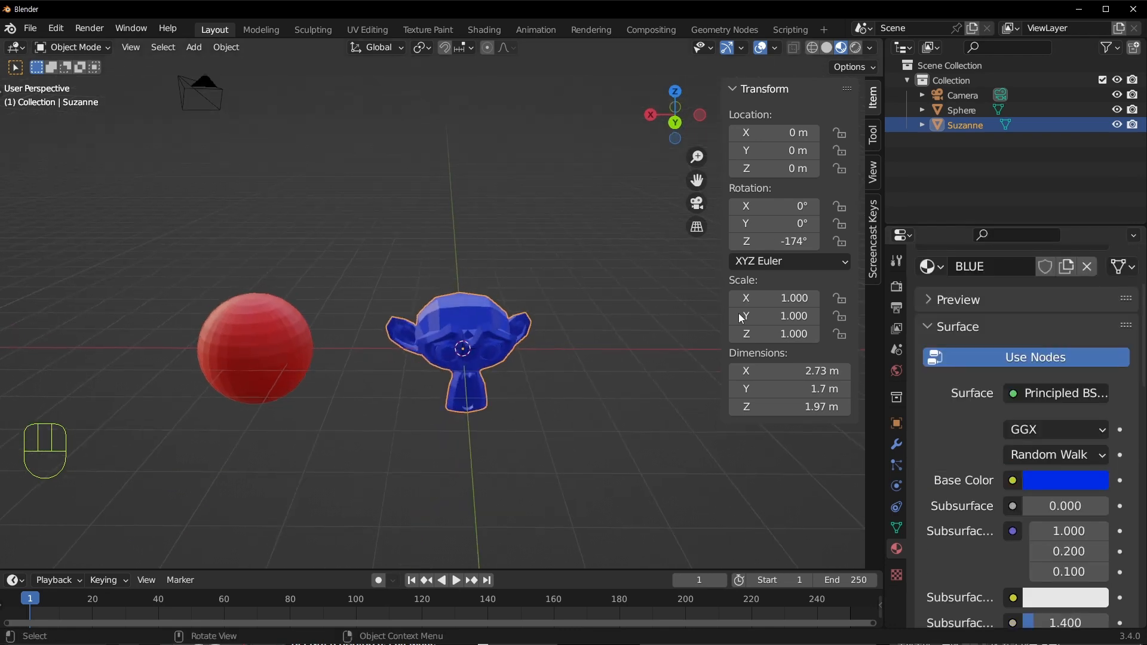
pyautogui.scroll(4, 1023, 317)
pyautogui.scroll(1, 1024, 322)
pyautogui.scroll(3, 351, 289)
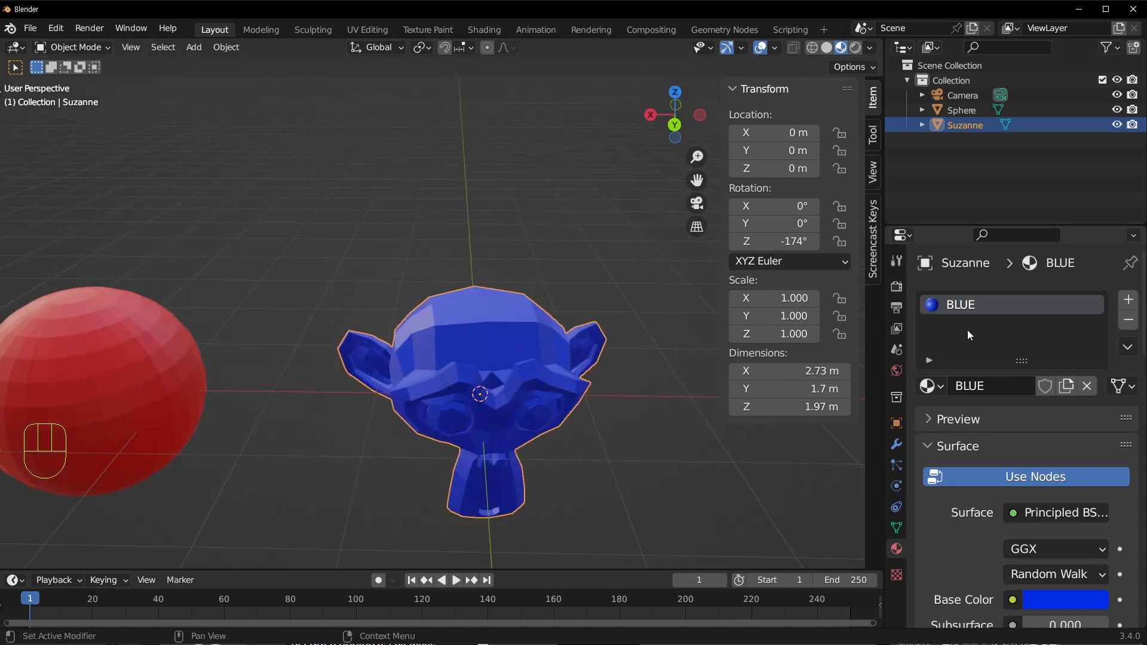
# Review the materials available to the sphere and the monkey head, and delete the monkey head object
pyautogui.click(931, 386)
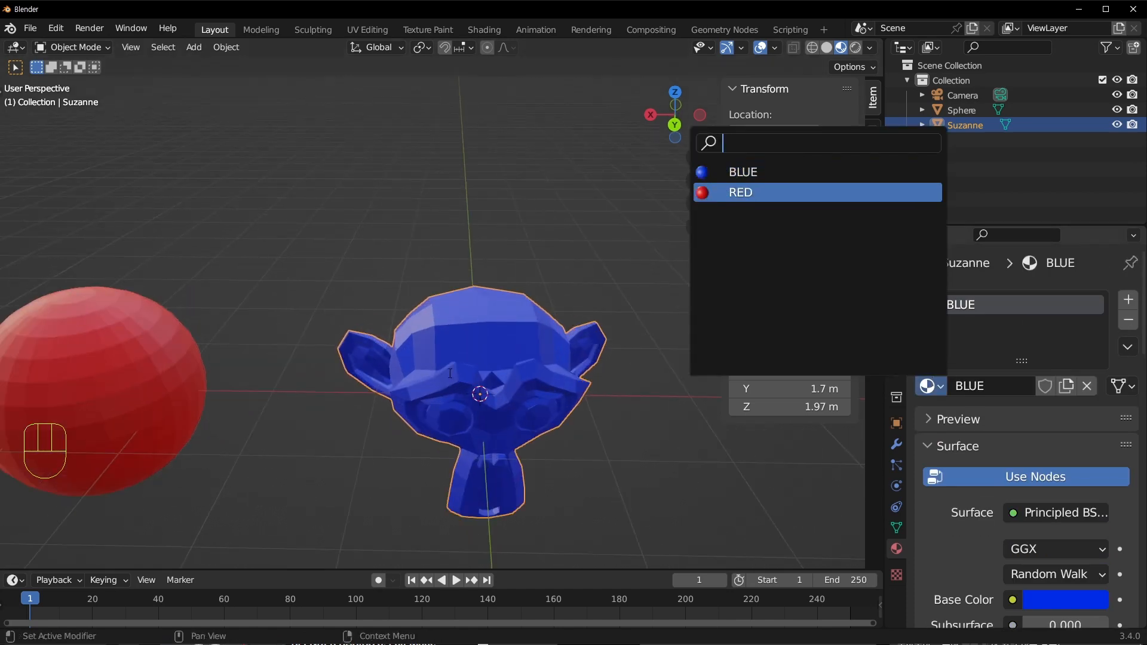
pyautogui.click(171, 380)
pyautogui.click(171, 380)
pyautogui.keyDown('shift'); pyautogui.moveTo(234, 345); pyautogui.dragTo(260, 332, button='middle'); pyautogui.keyUp('shift')
pyautogui.click(529, 360)
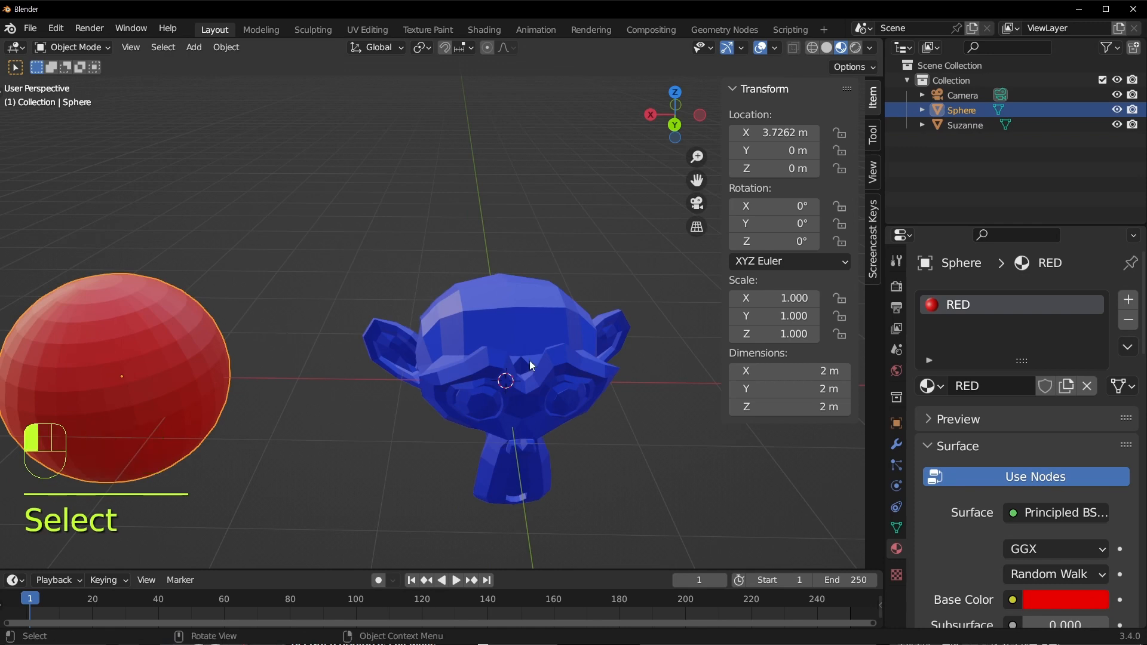
pyautogui.moveTo(479, 358); pyautogui.dragTo(455, 361, button='middle')
pyautogui.click(932, 390)
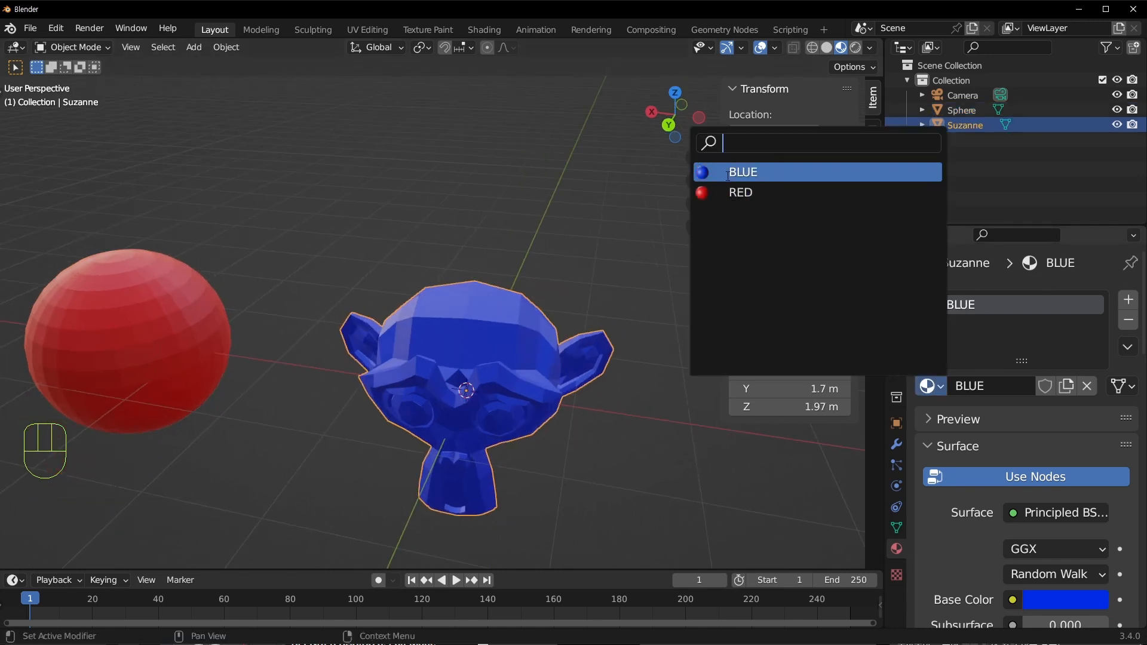
pyautogui.click(489, 331)
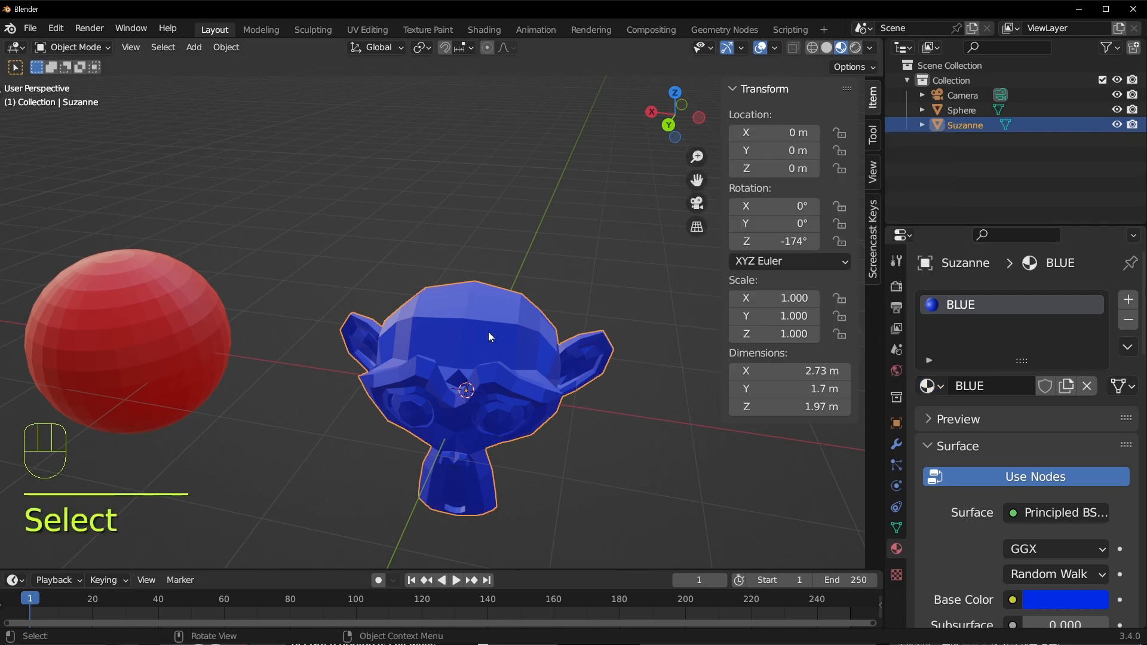
pyautogui.press('x')
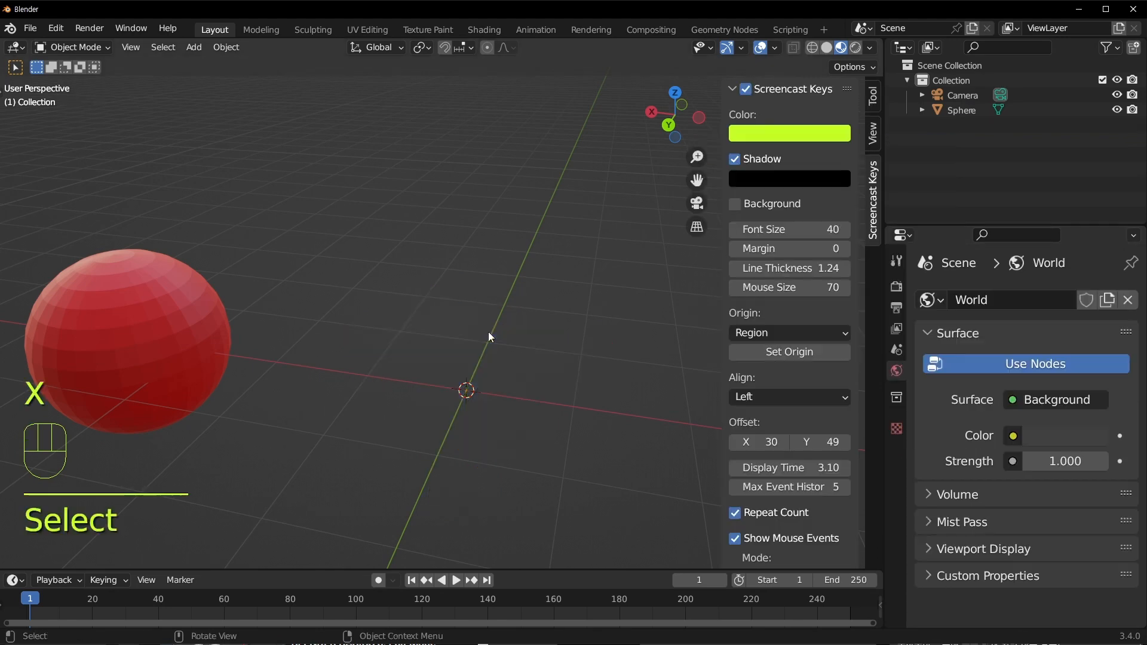
# Switch the sphere's material to BLUE and back to RED
pyautogui.click(191, 331)
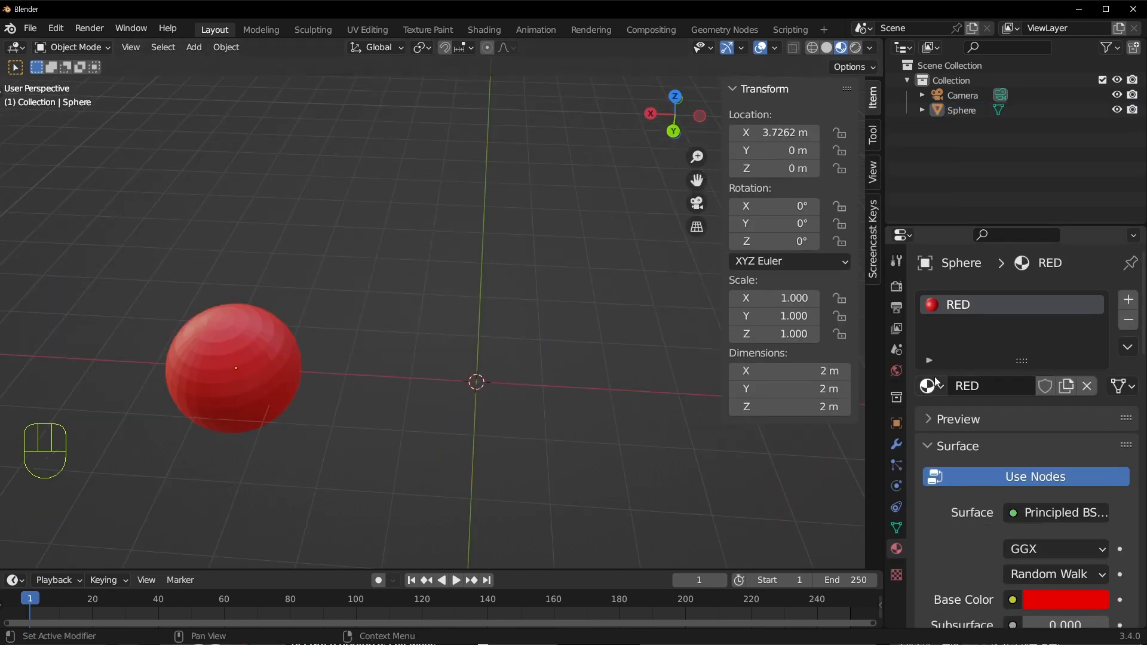
pyautogui.click(929, 385)
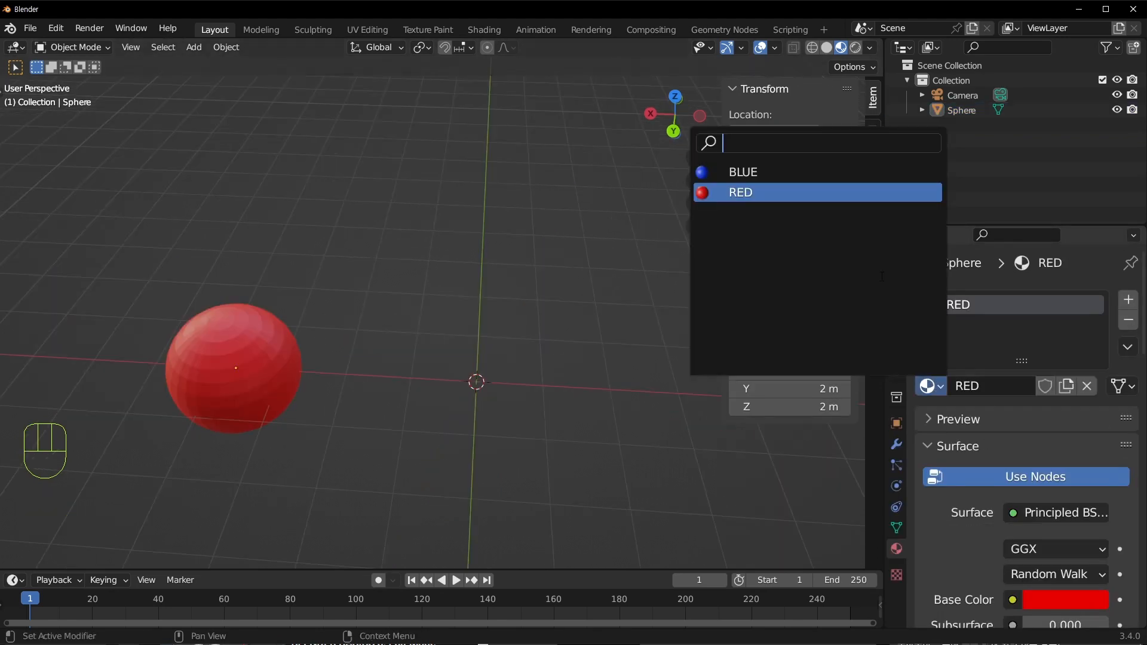
pyautogui.click(747, 169)
pyautogui.moveTo(460, 391); pyautogui.dragTo(455, 375, button='middle')
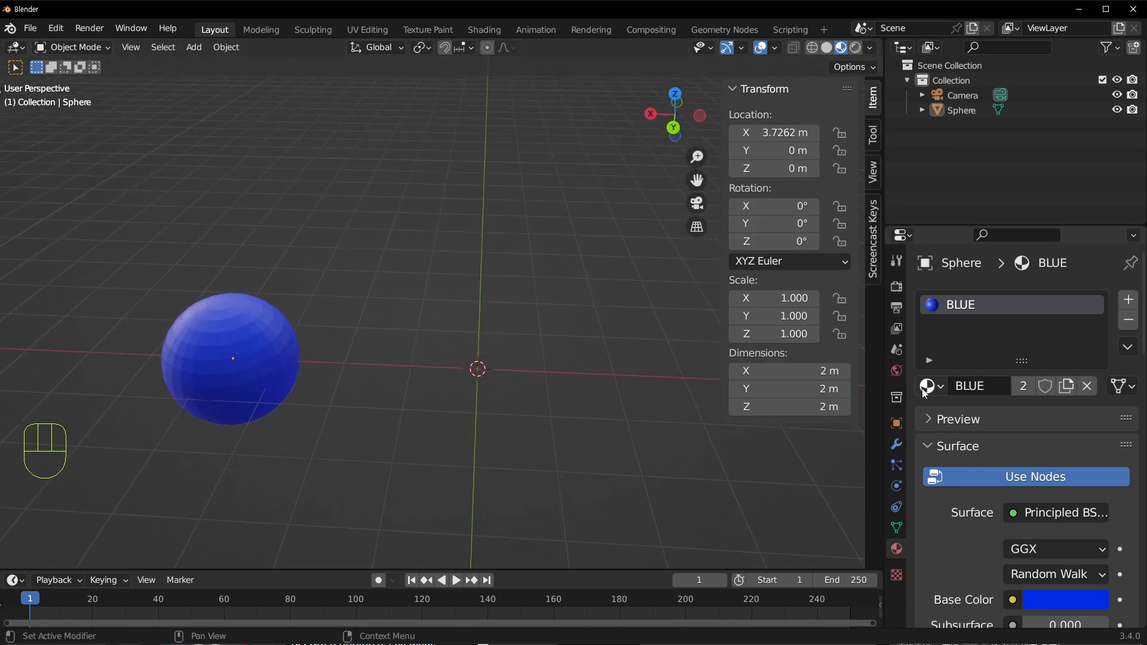
pyautogui.click(941, 388)
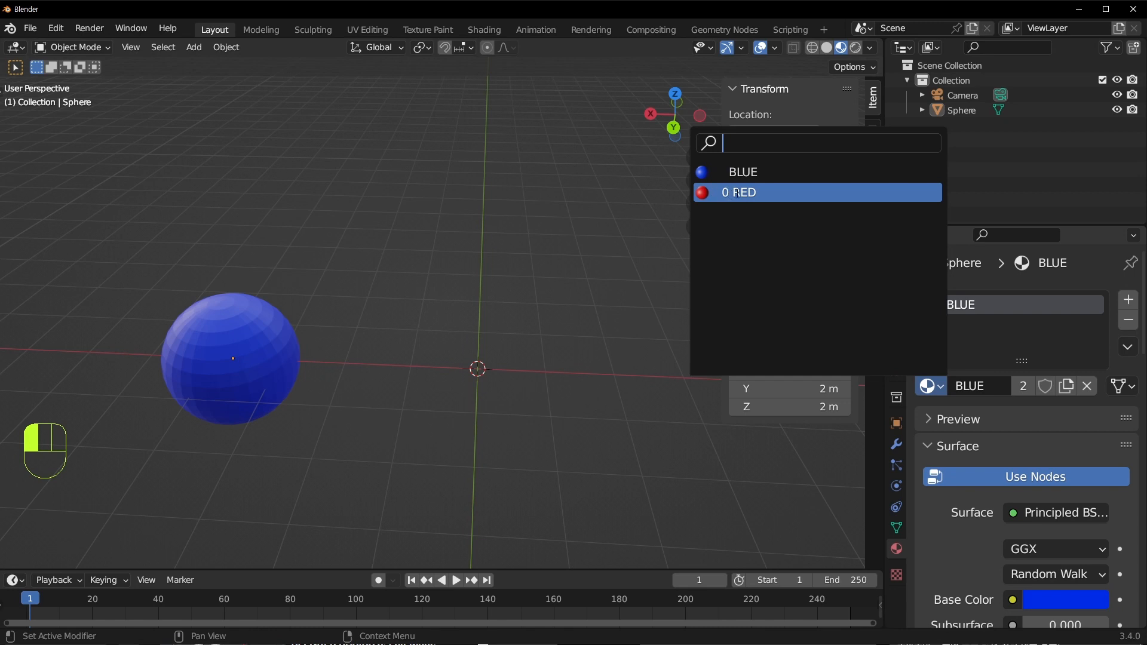
pyautogui.click(714, 192)
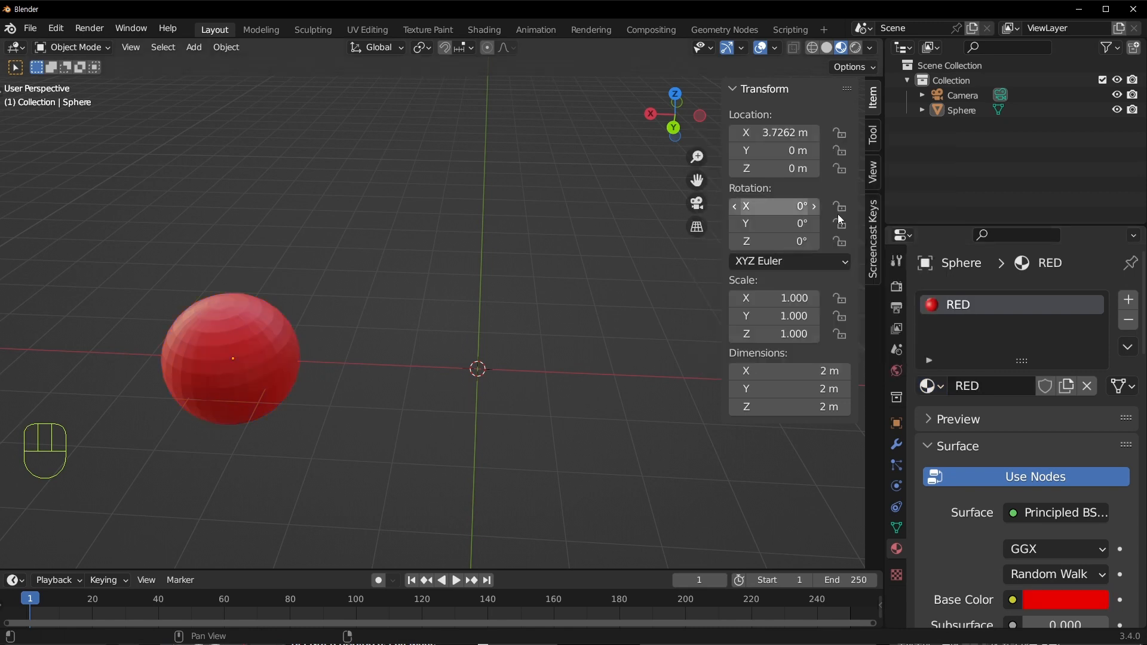
# Protect the RED material with a fake user and switch the sphere's material to BLUE
pyautogui.click(1047, 386)
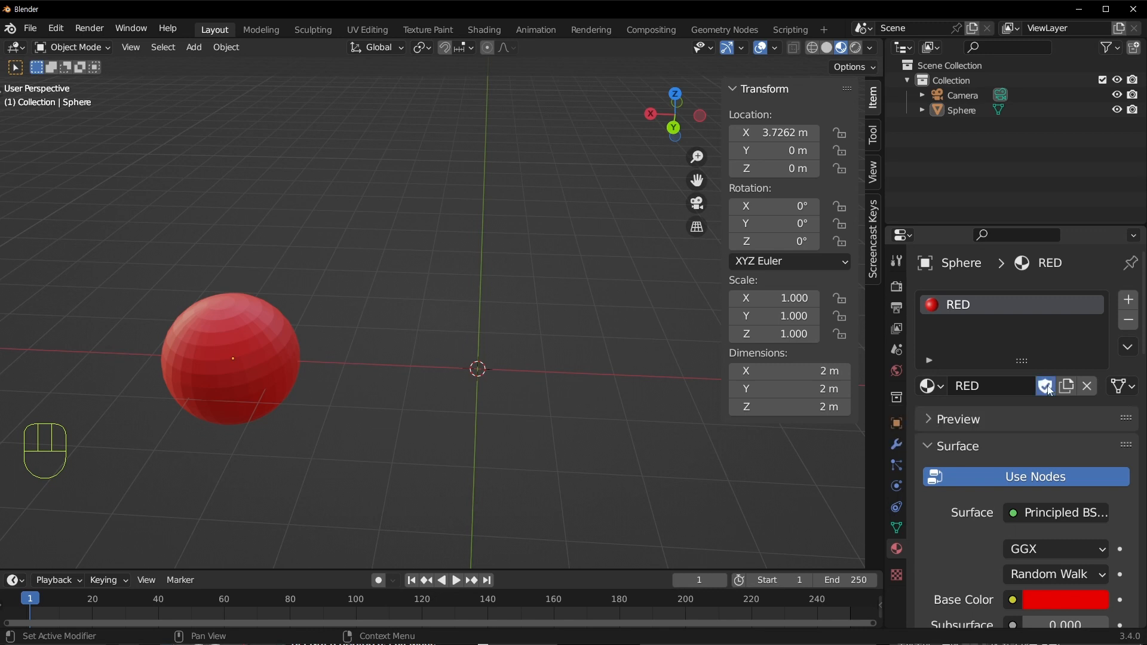
pyautogui.click(930, 386)
pyautogui.click(772, 174)
pyautogui.moveTo(432, 385); pyautogui.dragTo(490, 335, button='middle')
pyautogui.keyDown('shift'); pyautogui.moveTo(718, 390); pyautogui.dragTo(574, 388, button='middle'); pyautogui.keyUp('shift')
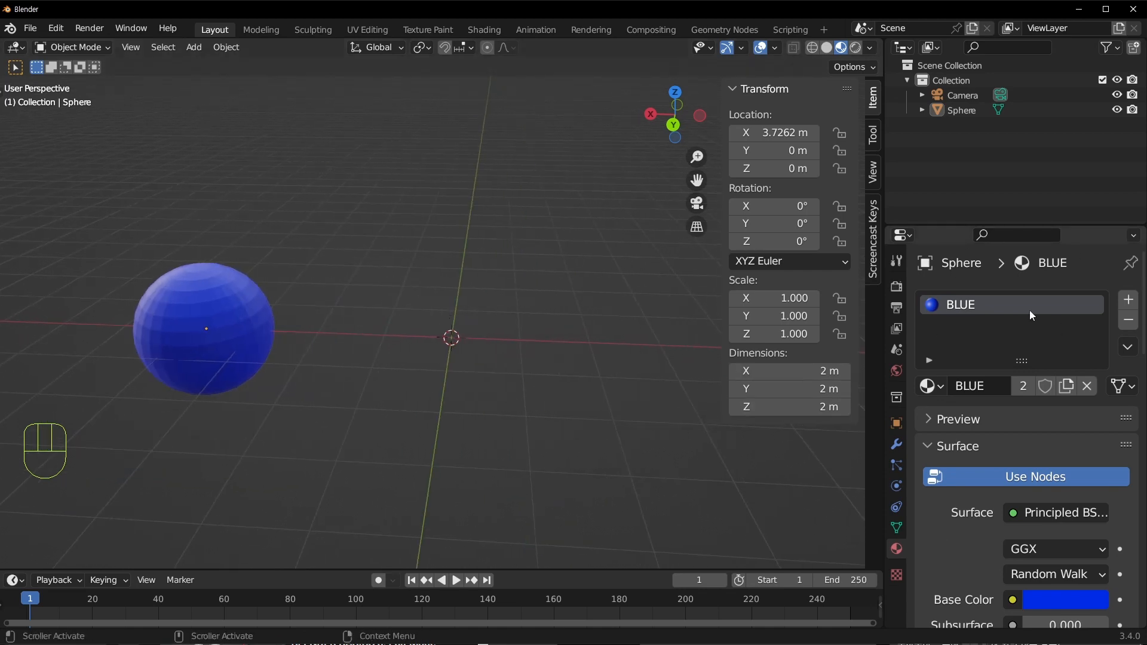
pyautogui.keyDown('shift'); pyautogui.moveTo(305, 263); pyautogui.dragTo(551, 233, button='middle'); pyautogui.keyUp('shift')
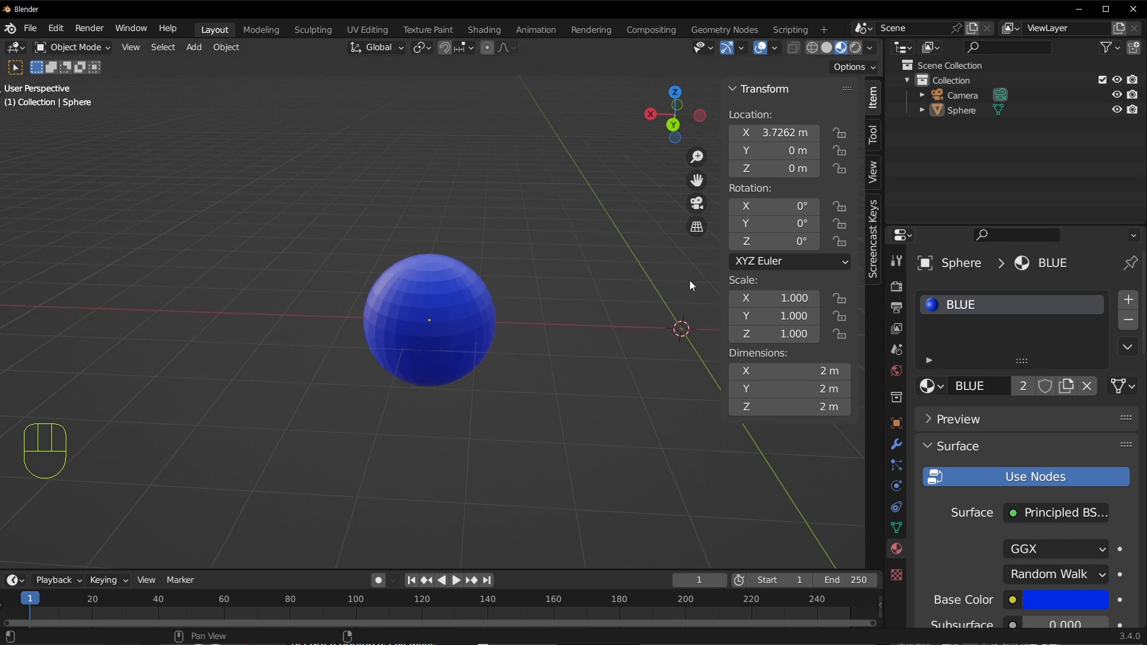
pyautogui.keyDown('shift'); pyautogui.moveTo(689, 280); pyautogui.dragTo(578, 318, button='middle'); pyautogui.keyUp('shift')
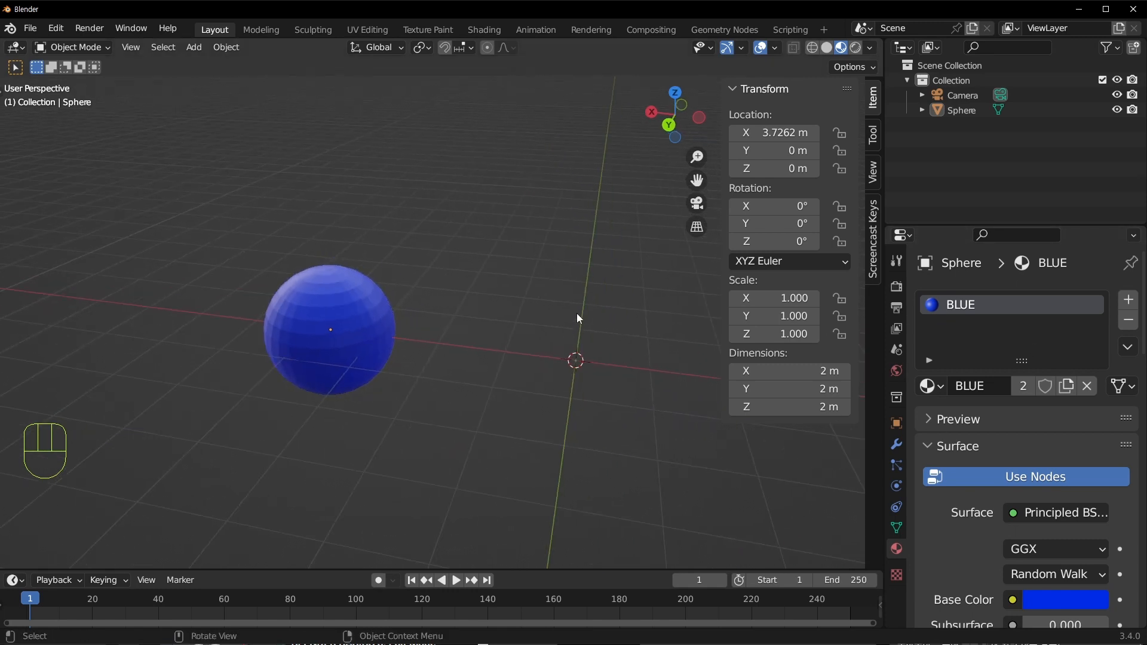
# Assign the fake-user-protected RED material back to the sphere and deselect the sphere
pyautogui.click(359, 315)
pyautogui.click(938, 386)
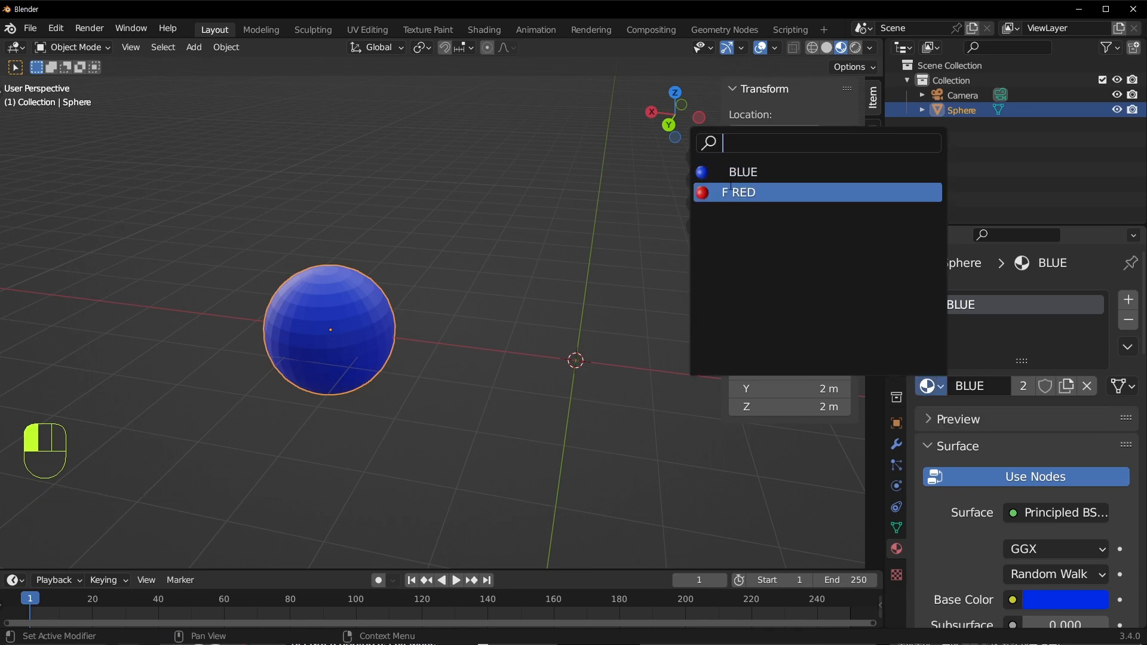
pyautogui.click(735, 191)
pyautogui.click(932, 385)
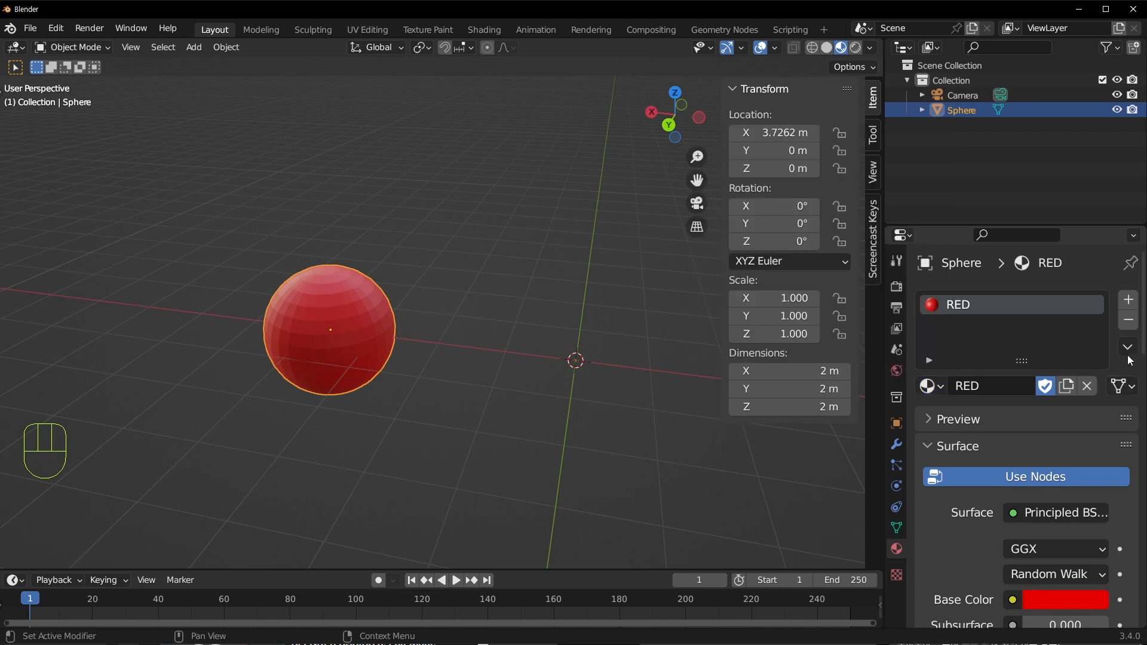
pyautogui.click(794, 448)
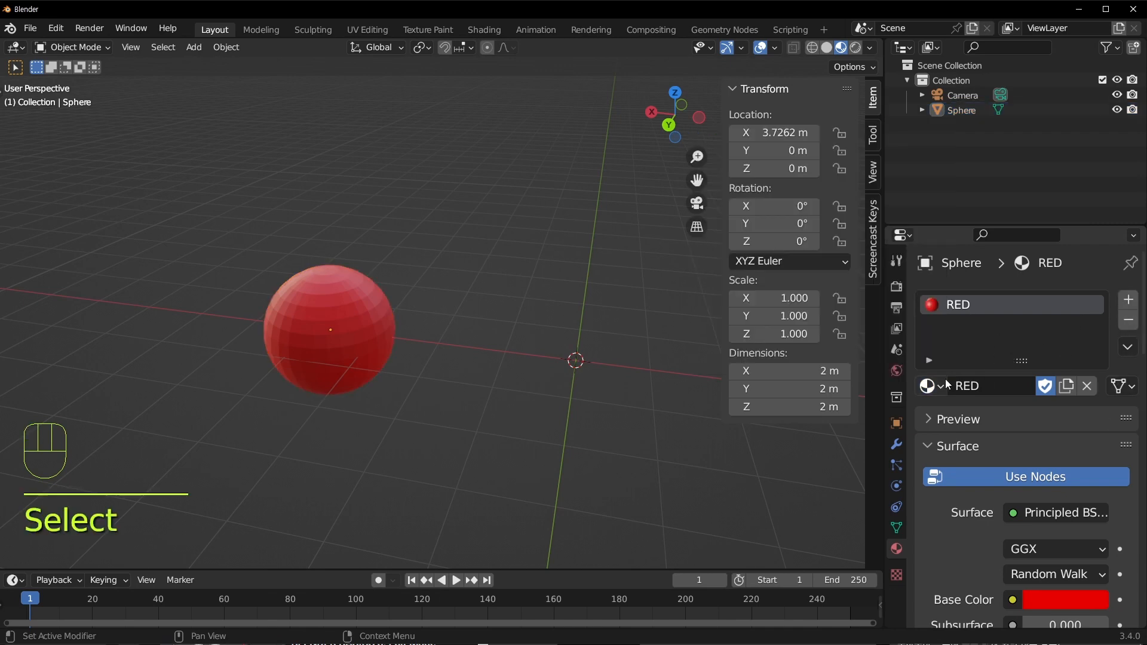